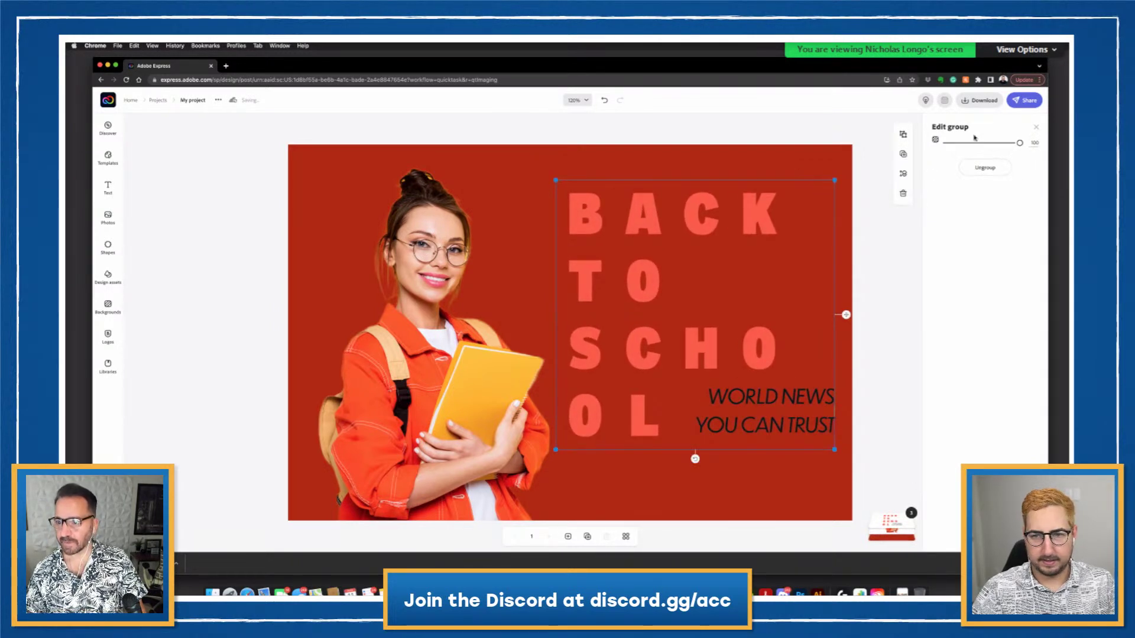
- Set the "back to school" heading's text size to 270
click(733, 271)
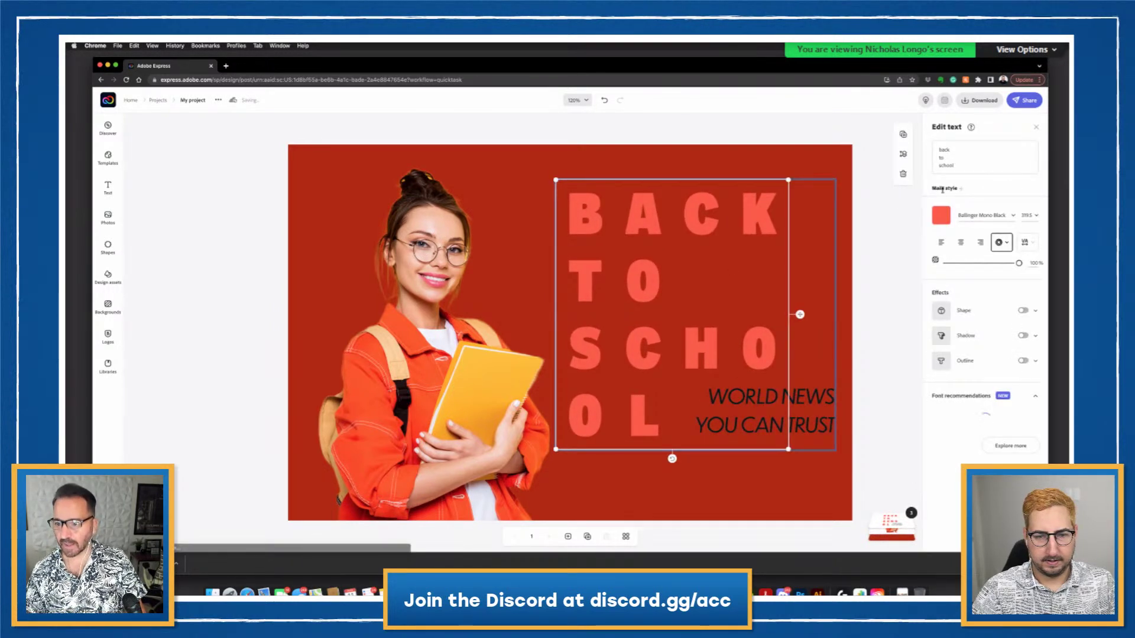
click(1024, 216)
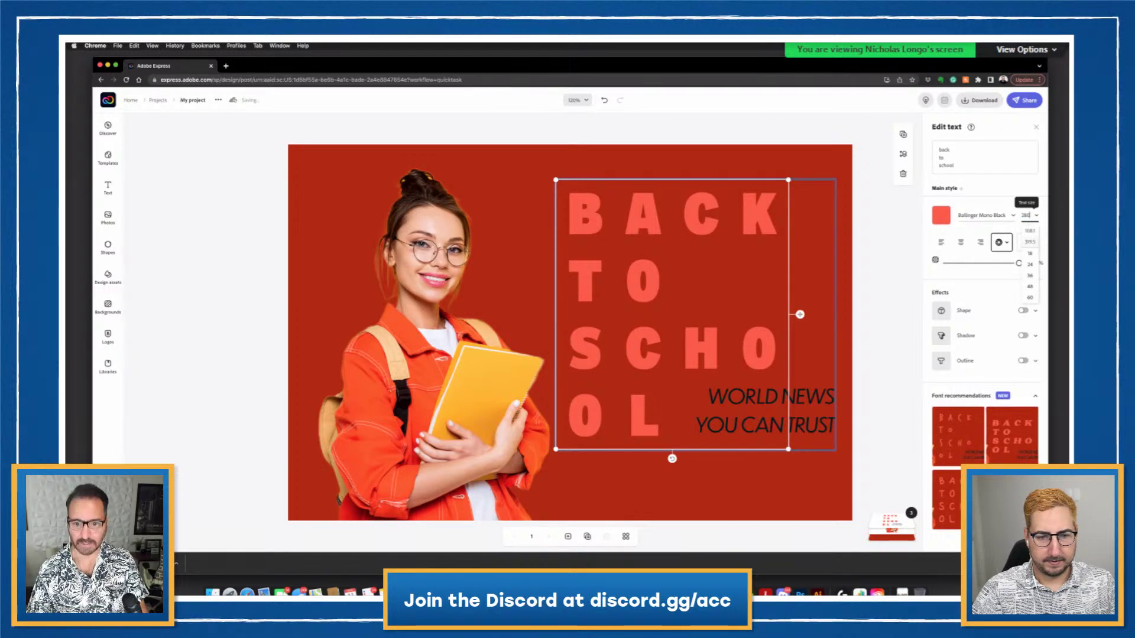
key(Return)
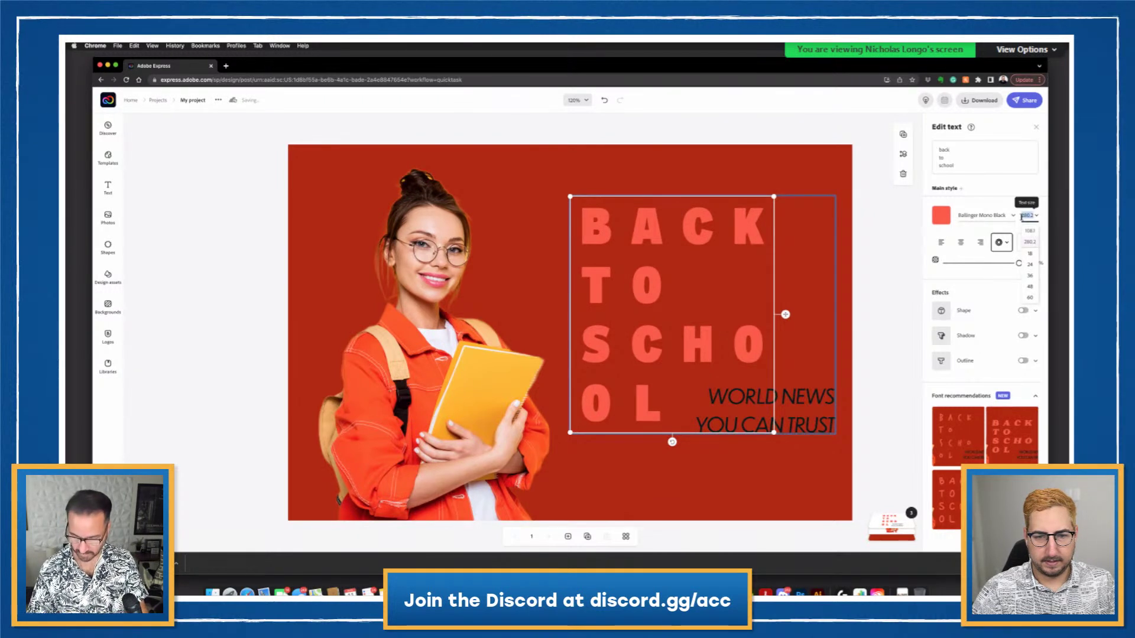
text(270)
key(Return)
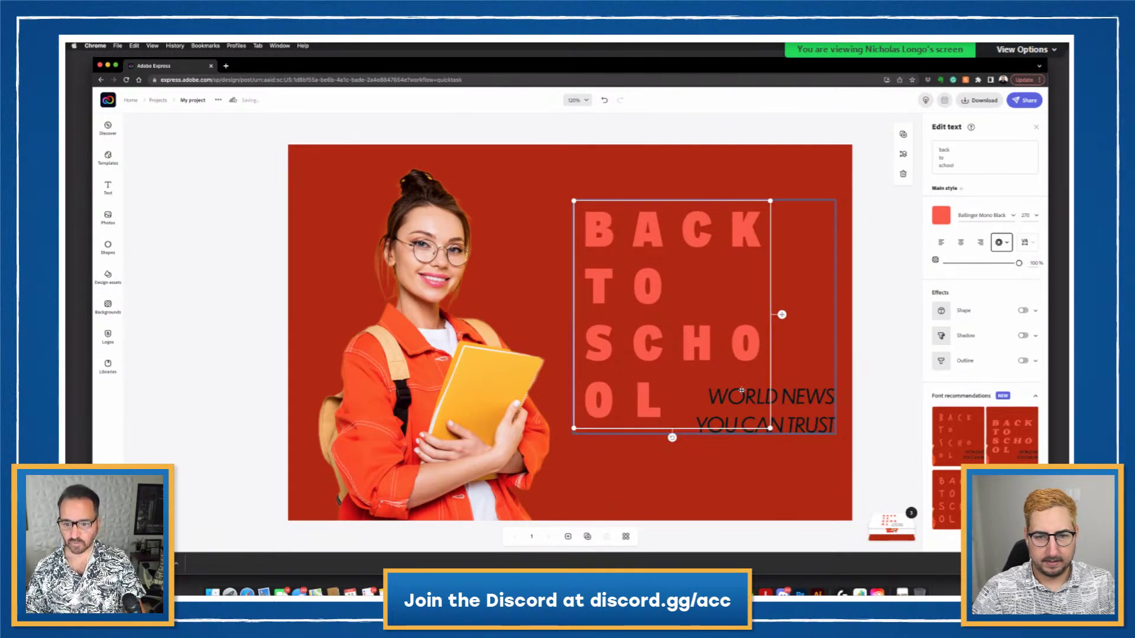
- Scale the "back to school" heading down to about size 264 and move it up above the tagline
drag(771, 428, 766, 424)
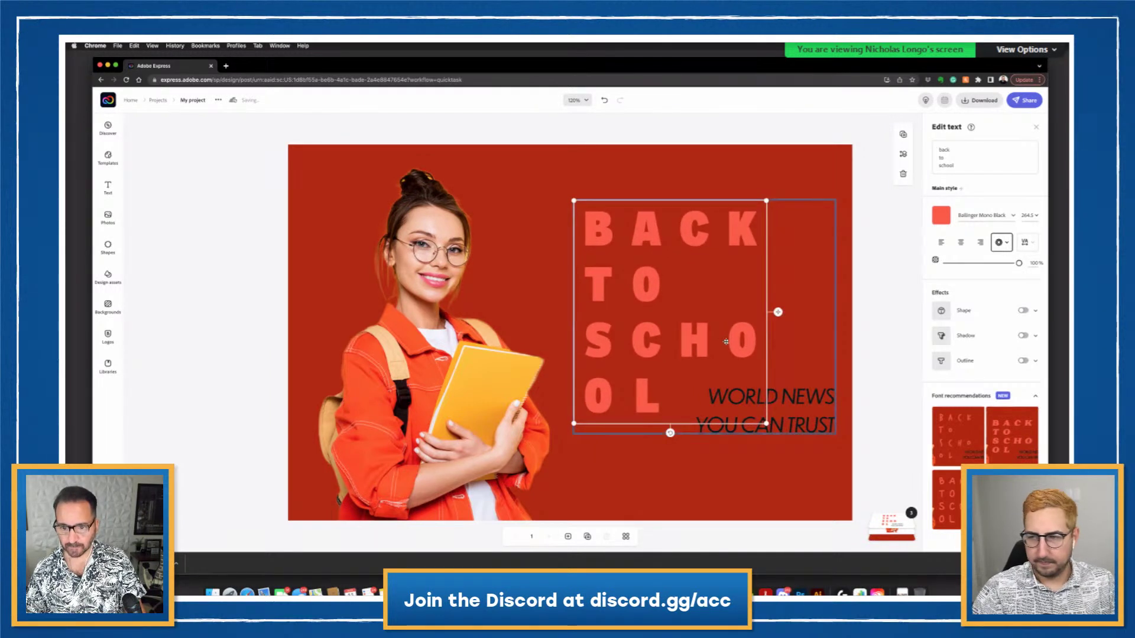
drag(742, 349, 733, 317)
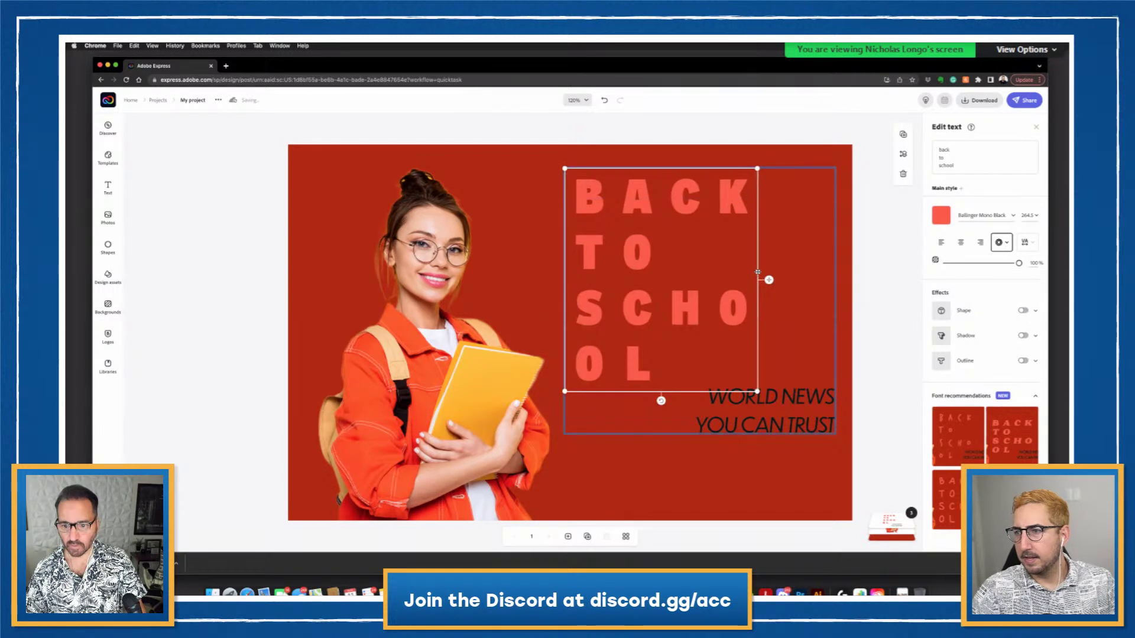
mouse_move(768, 280)
mouse_down()
mouse_move(786, 279)
mouse_move(769, 279)
mouse_up()
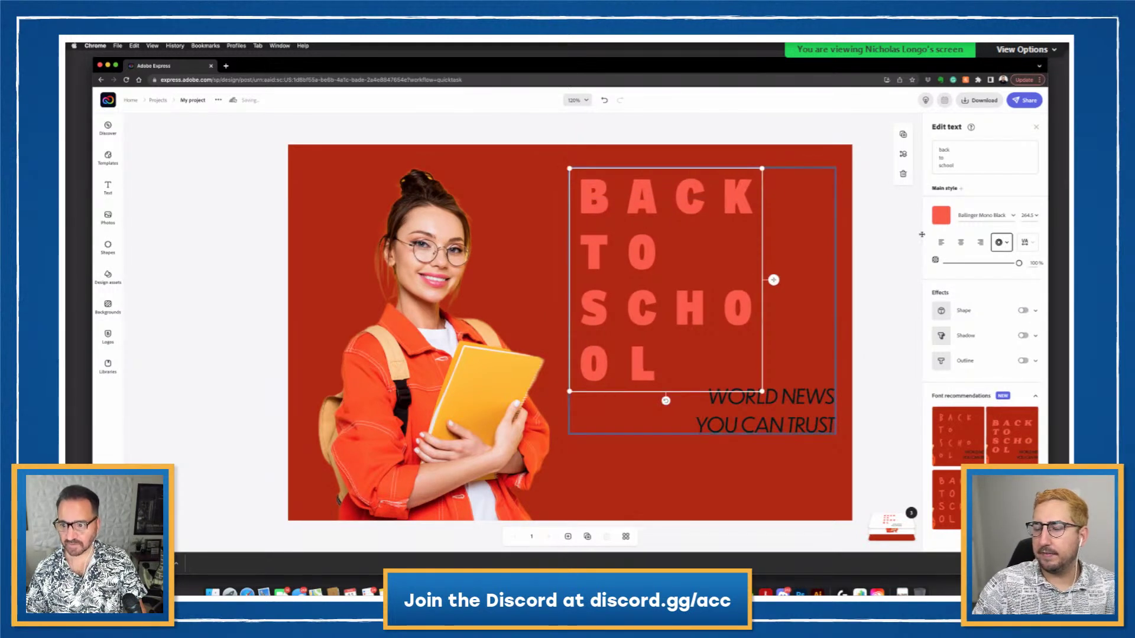
- Left-align the heading and retype it in capitals on three lines as "BACK", "TO" and "SCHOOL"
click(940, 243)
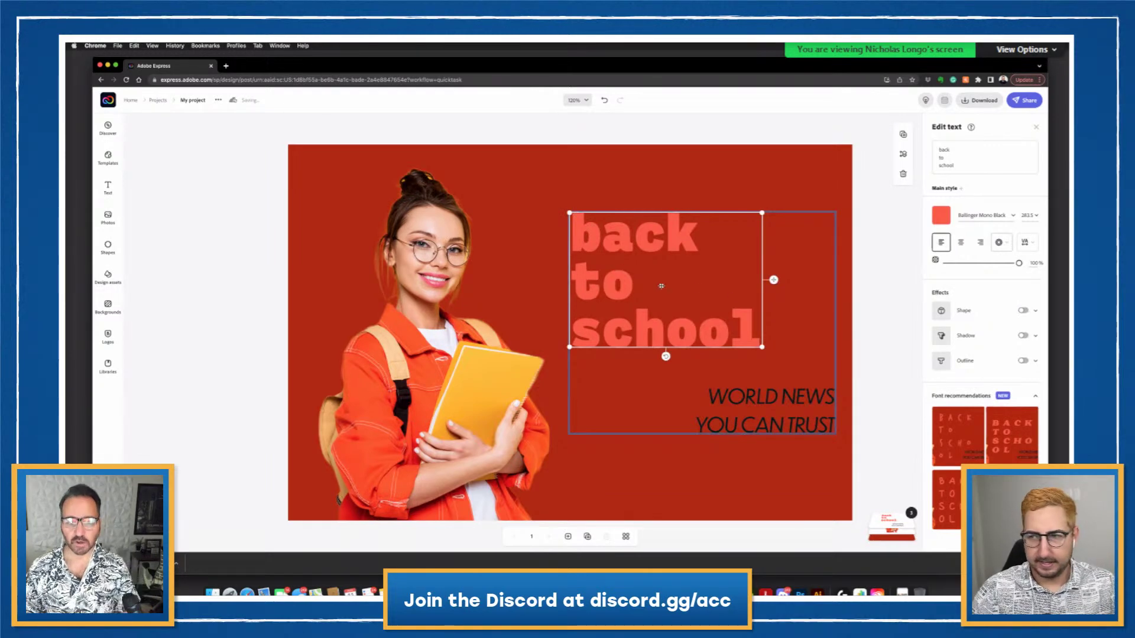
click(965, 169)
key(super+a)
text(BACK)
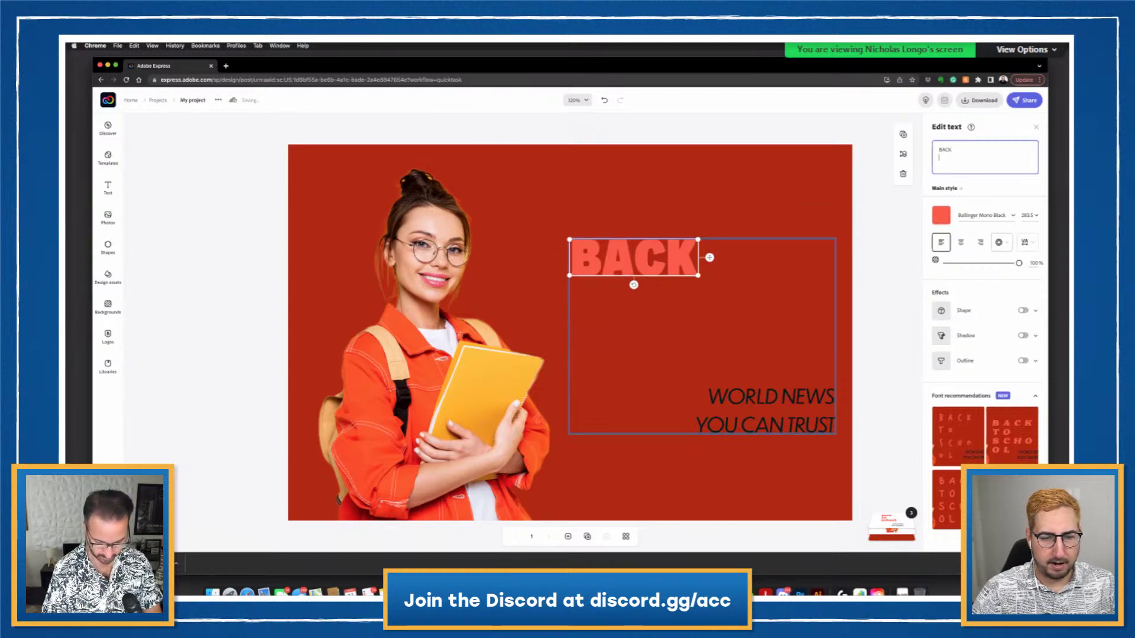
key(Return)
text(TO)
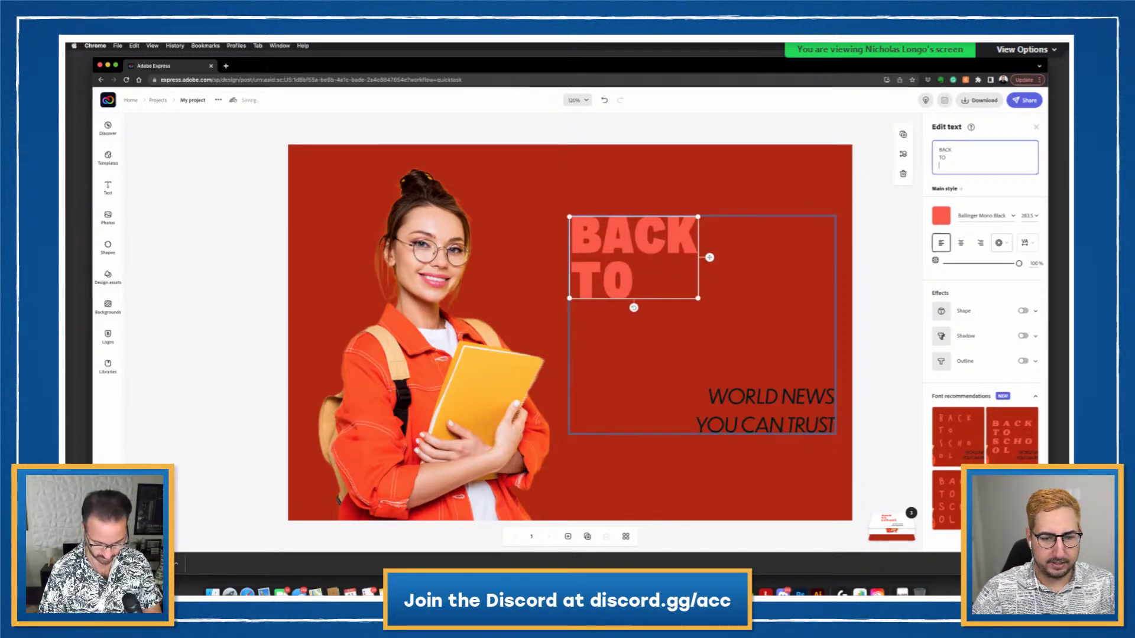
key(Return)
text(SCHOOL)
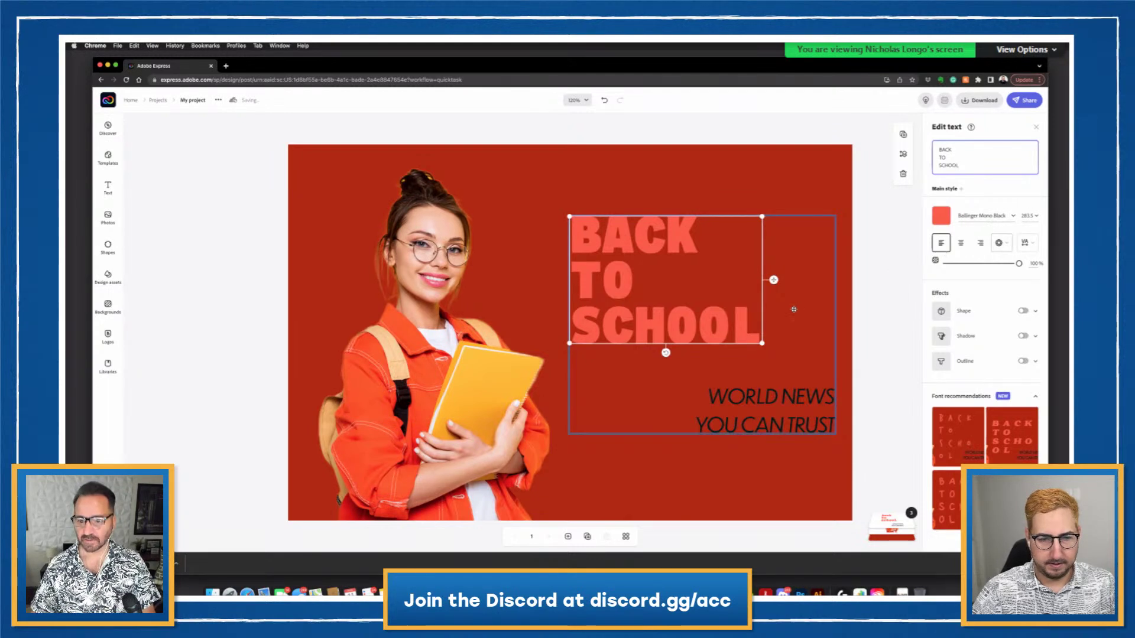
- Enlarge the heading to about size 326 and place the "WORLD NEWS YOU CAN TRUST" tagline beneath it, left-aligned
drag(762, 342, 752, 367)
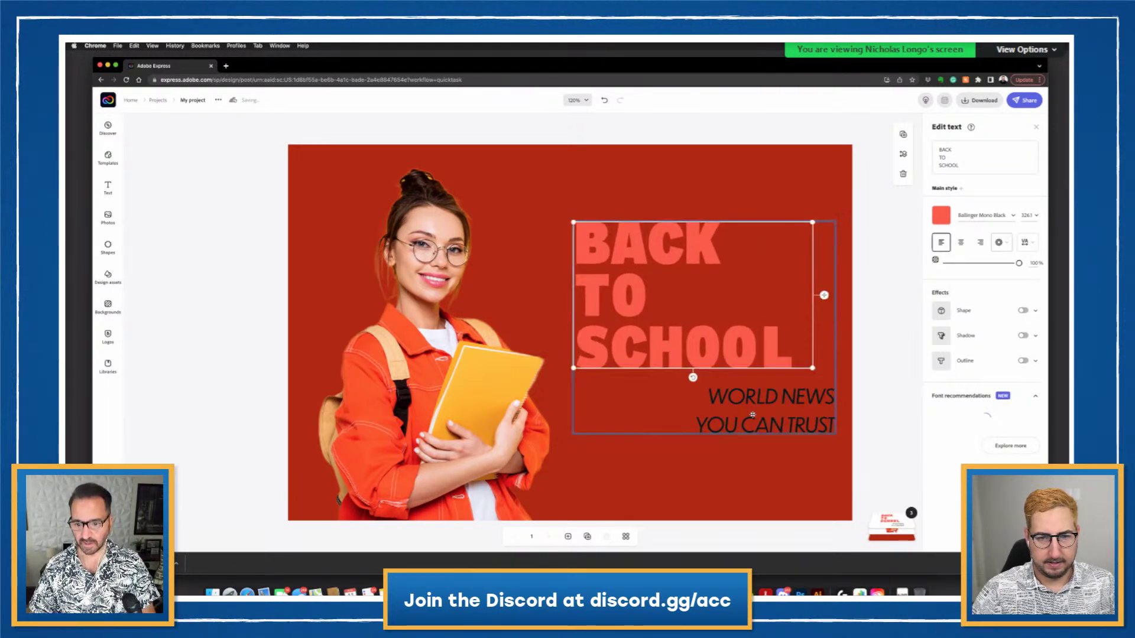
click(752, 408)
drag(753, 408, 639, 410)
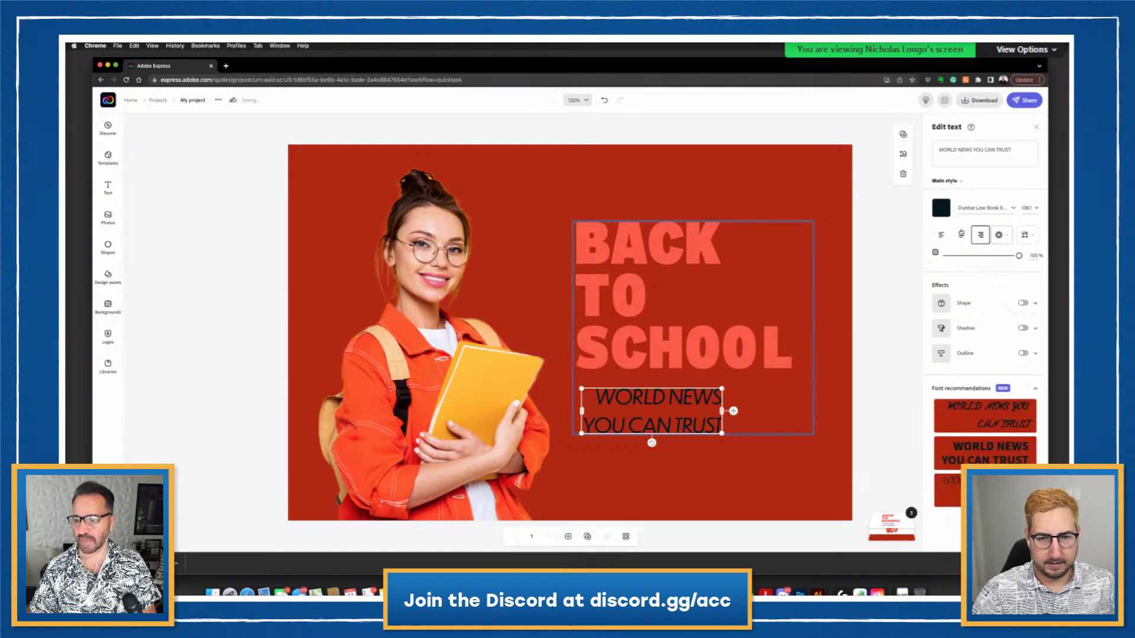
key(super+shift+l)
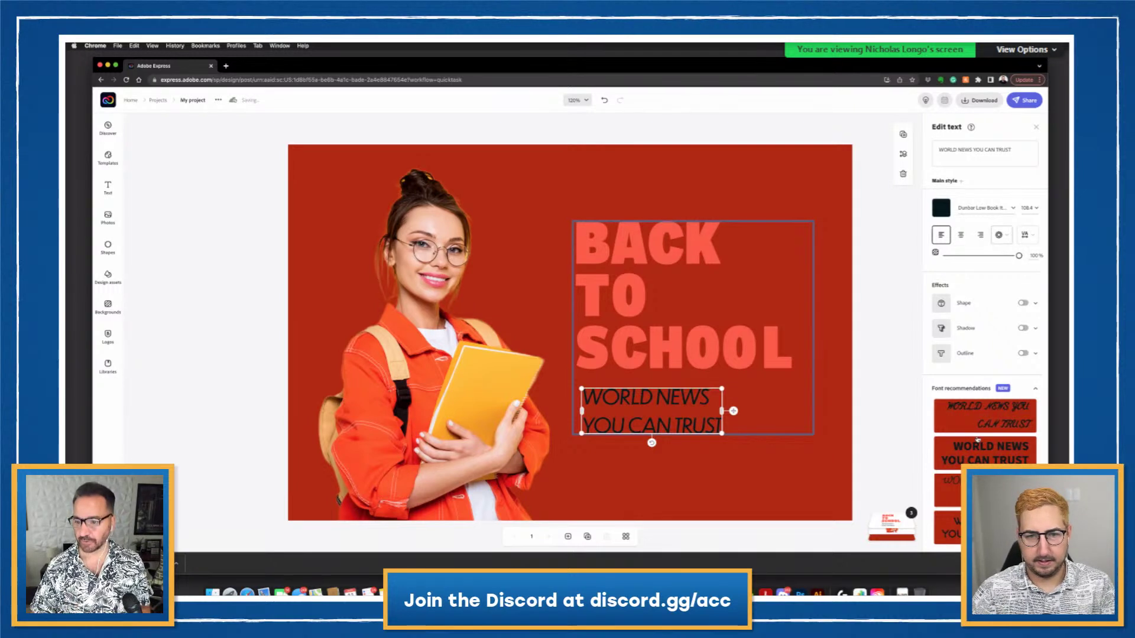
- Apply the fourth recommended font, a wide sans-serif, to the tagline and colour it pale pink from the current palette
scroll(984, 331, down, 1)
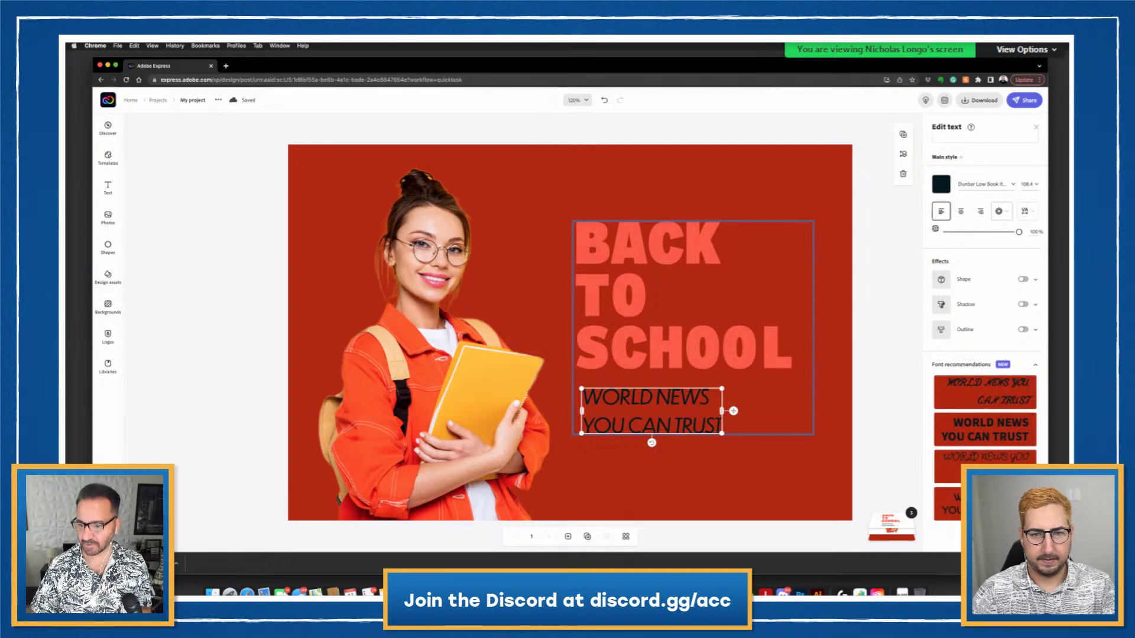
click(949, 502)
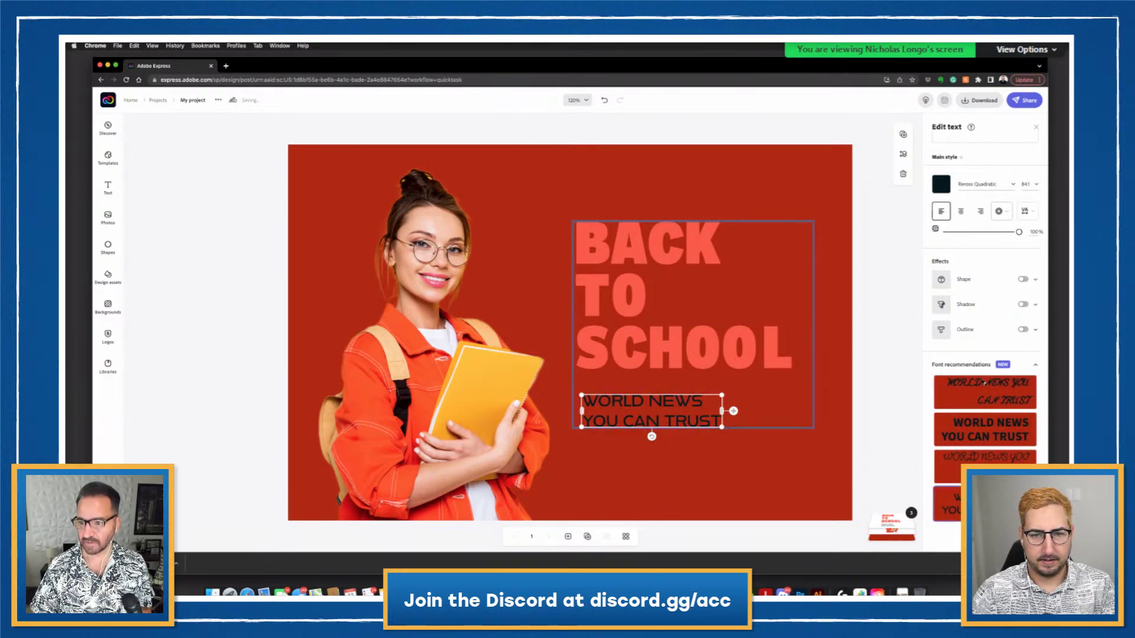
click(941, 185)
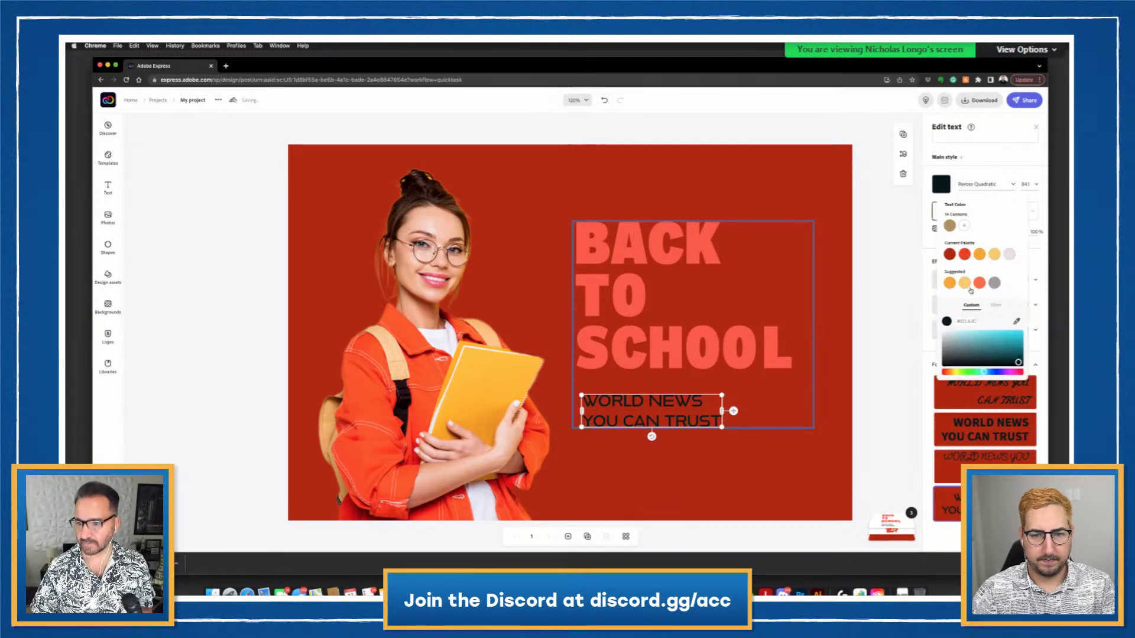
click(1011, 254)
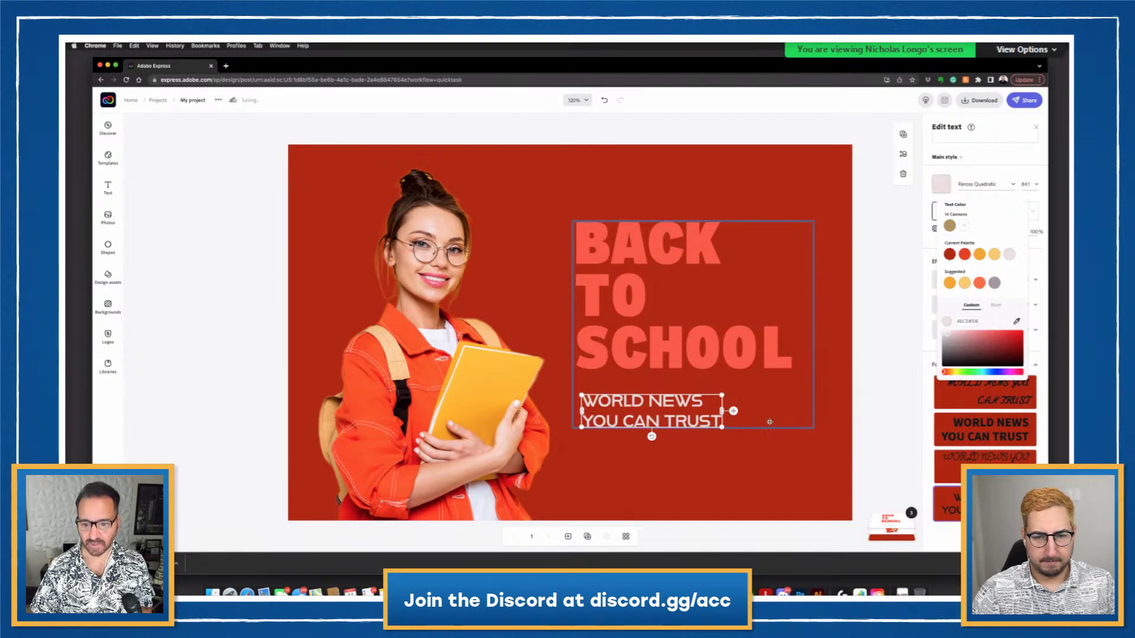
- Enlarge the tagline to about size 128 so it spans nearly the width of the "SCHOOL" line
drag(720, 428, 792, 459)
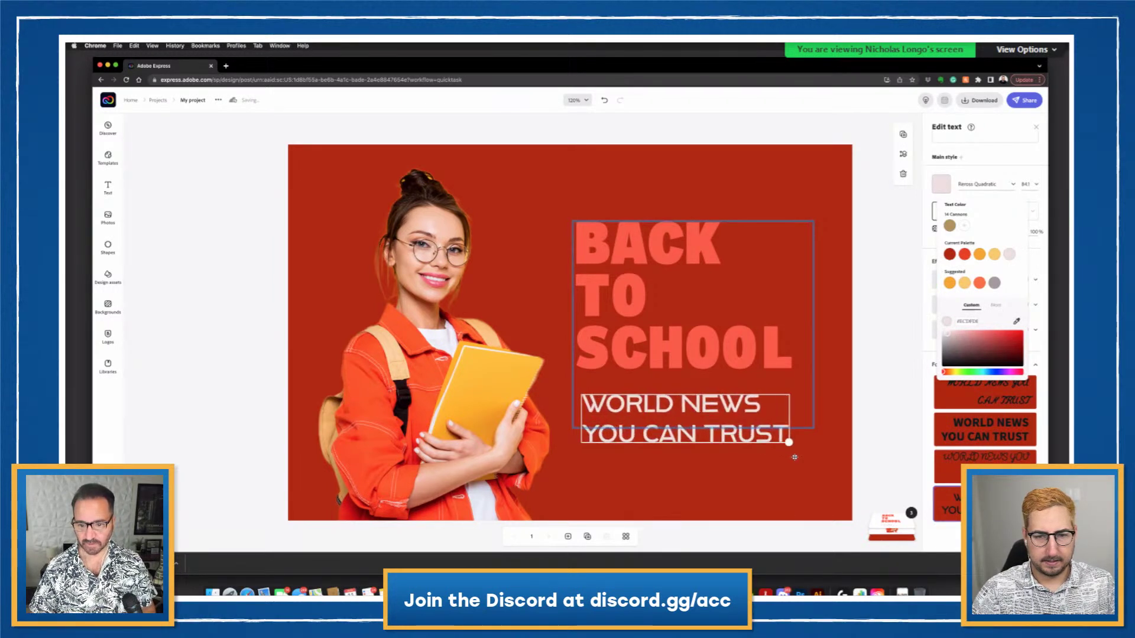
click(732, 442)
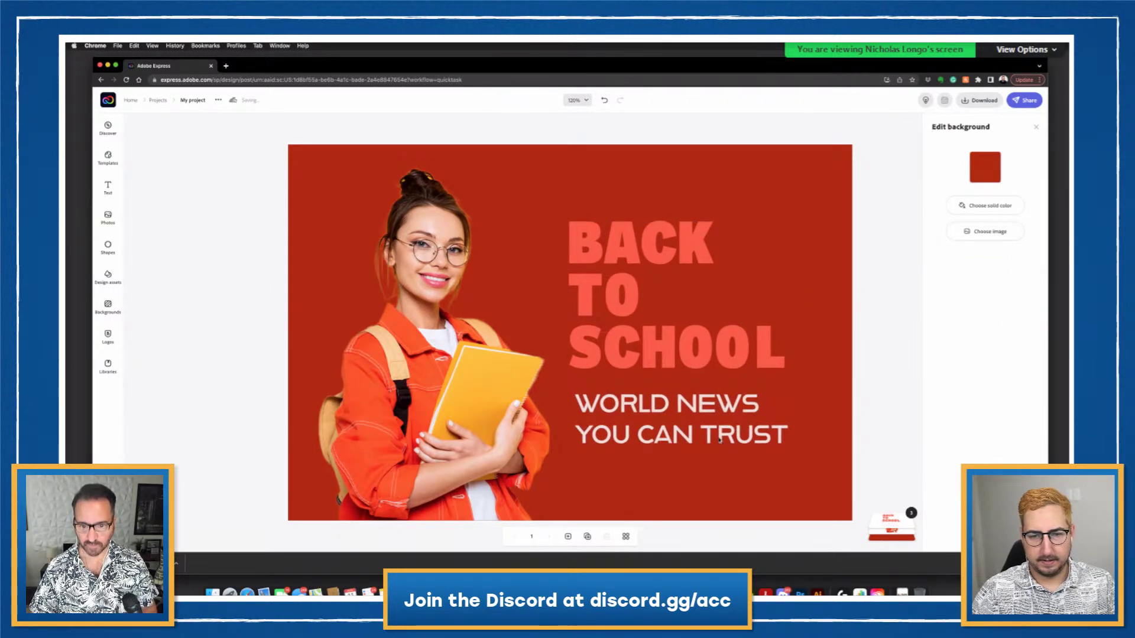
click(768, 348)
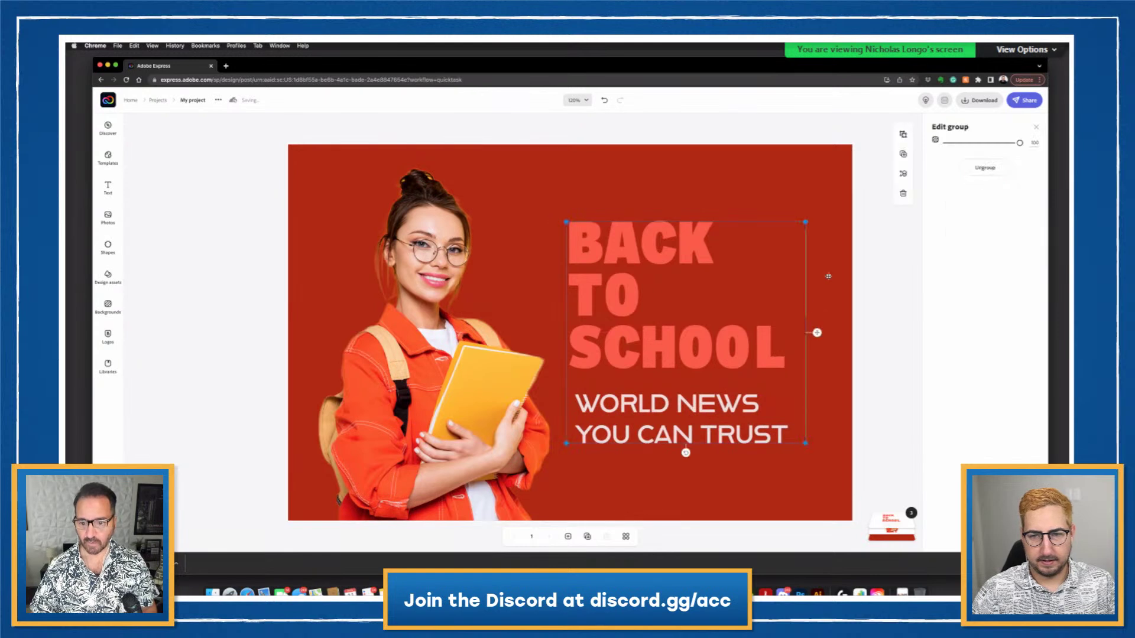
- Replace the tagline with "tips for a" on one line and "sucessful first week." on the line below
click(736, 409)
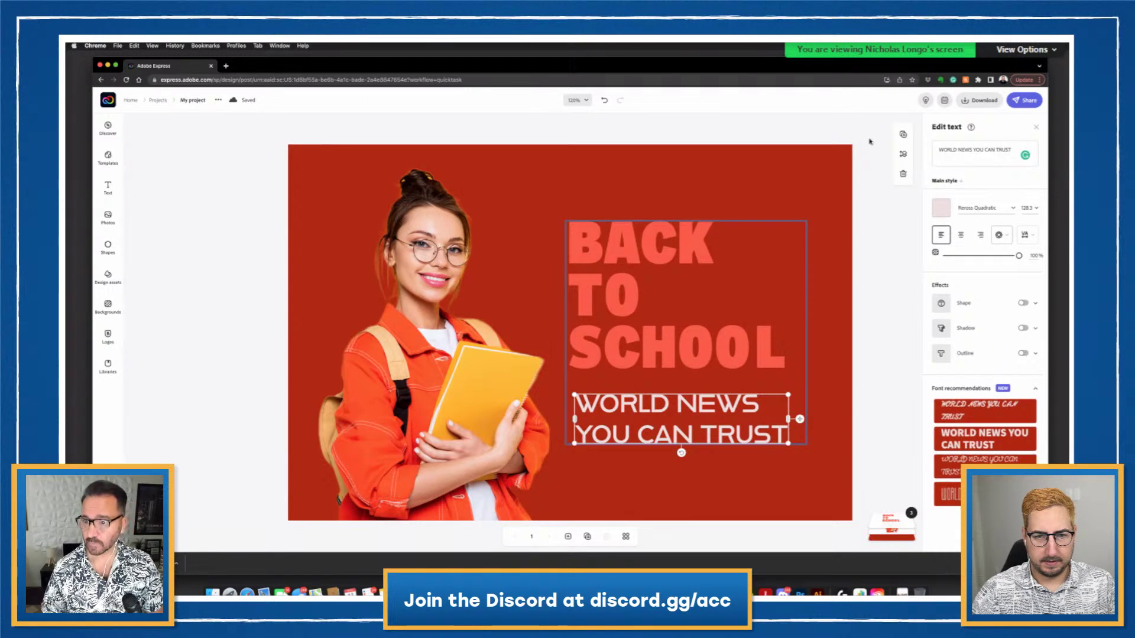
triple_click(950, 153)
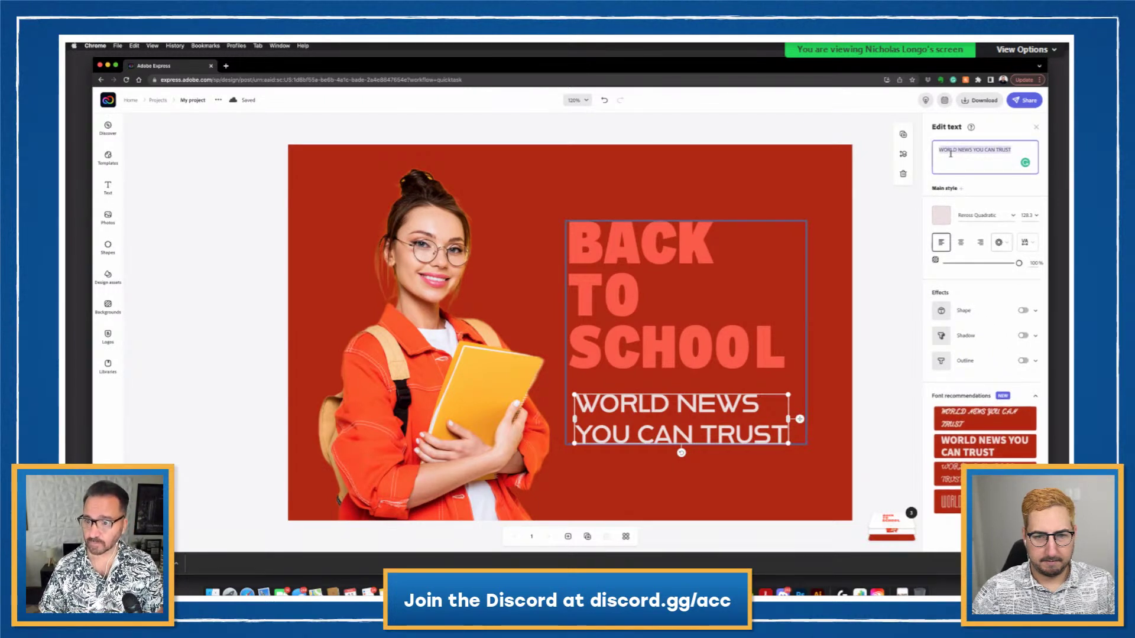
text(tips for a)
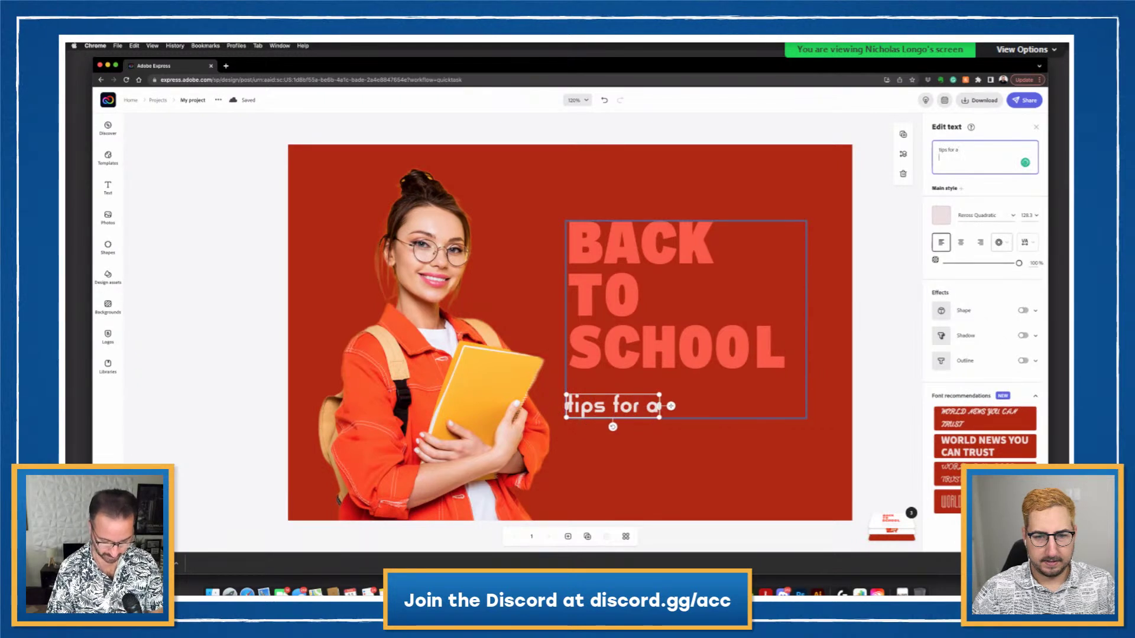
key(Return)
text(suc)
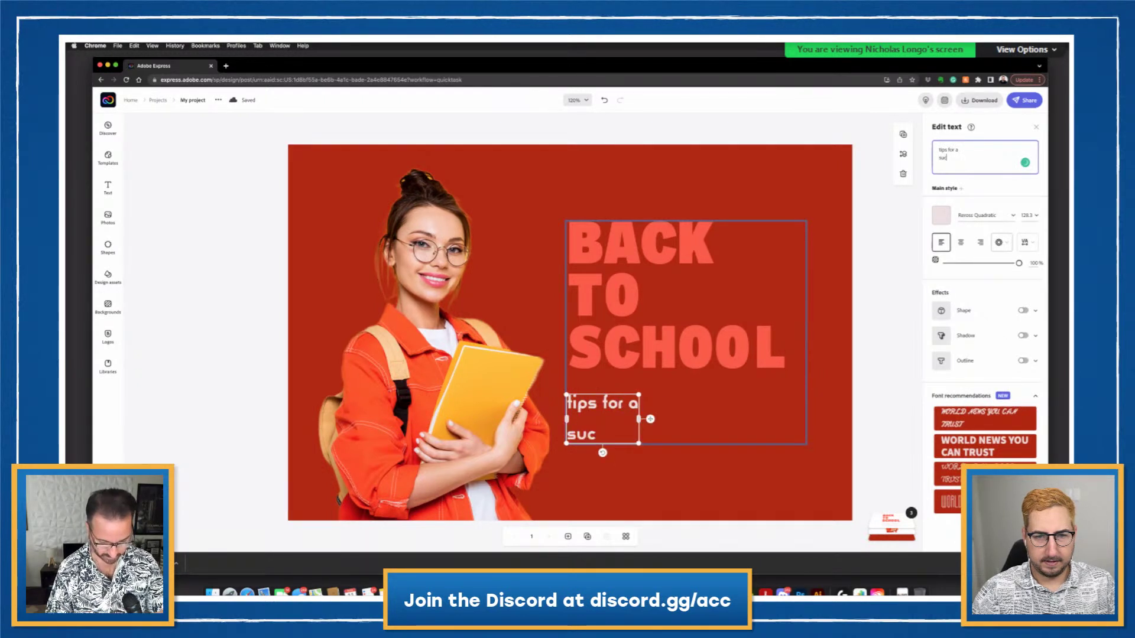
text(essful)
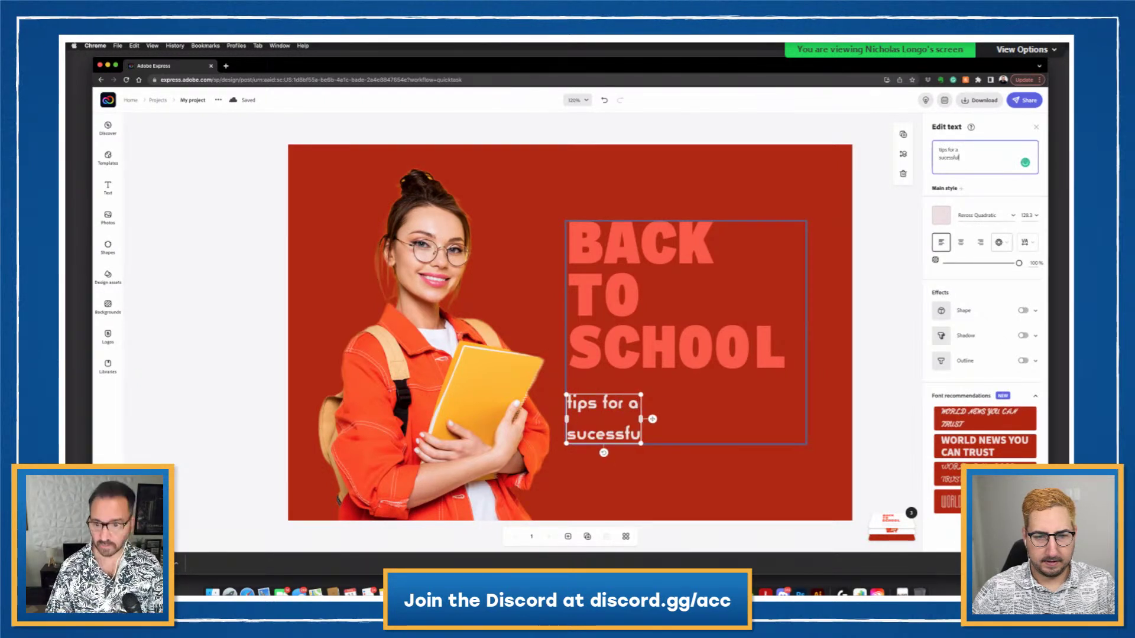
text( first )
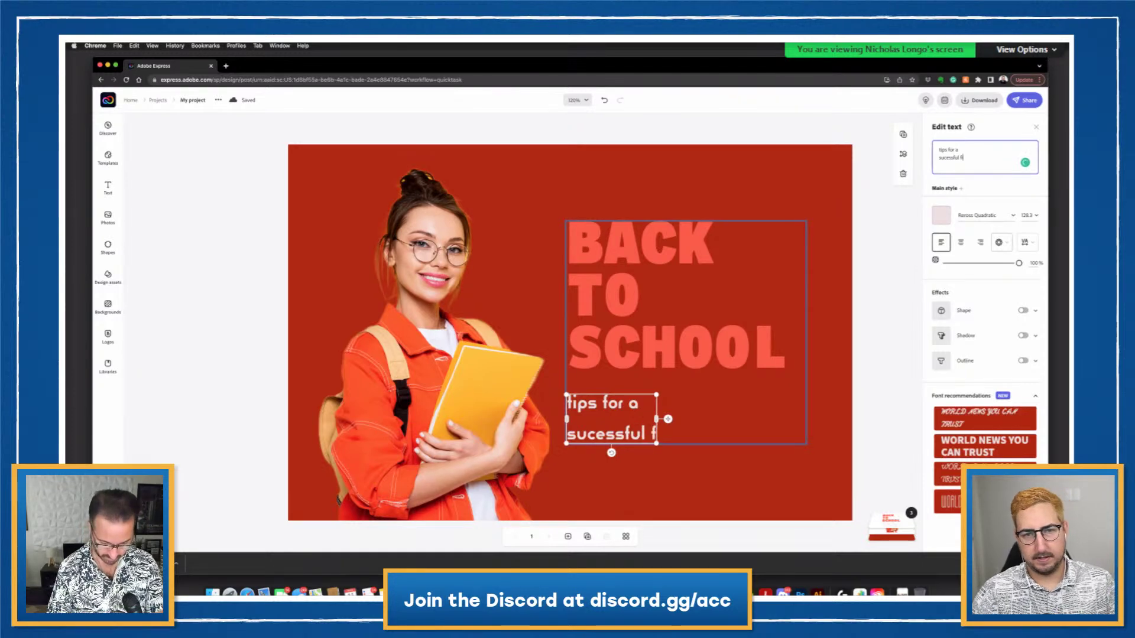
text(week.,)
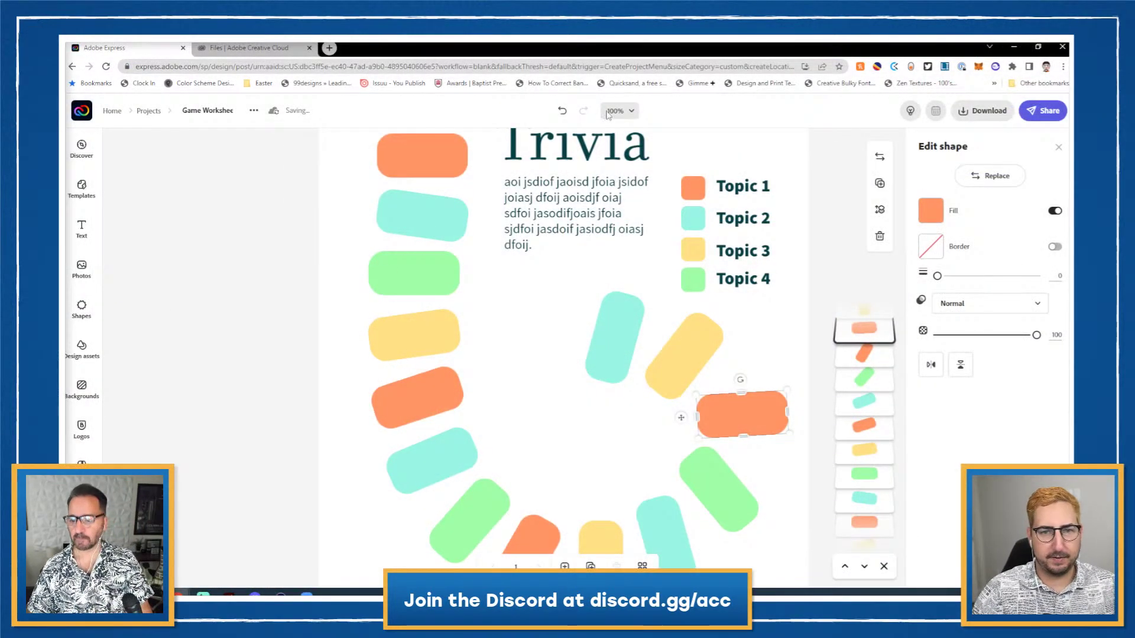
- In the Hopscotch Trivia game worksheet project, set the canvas zoom to 75%
click(632, 112)
click(588, 230)
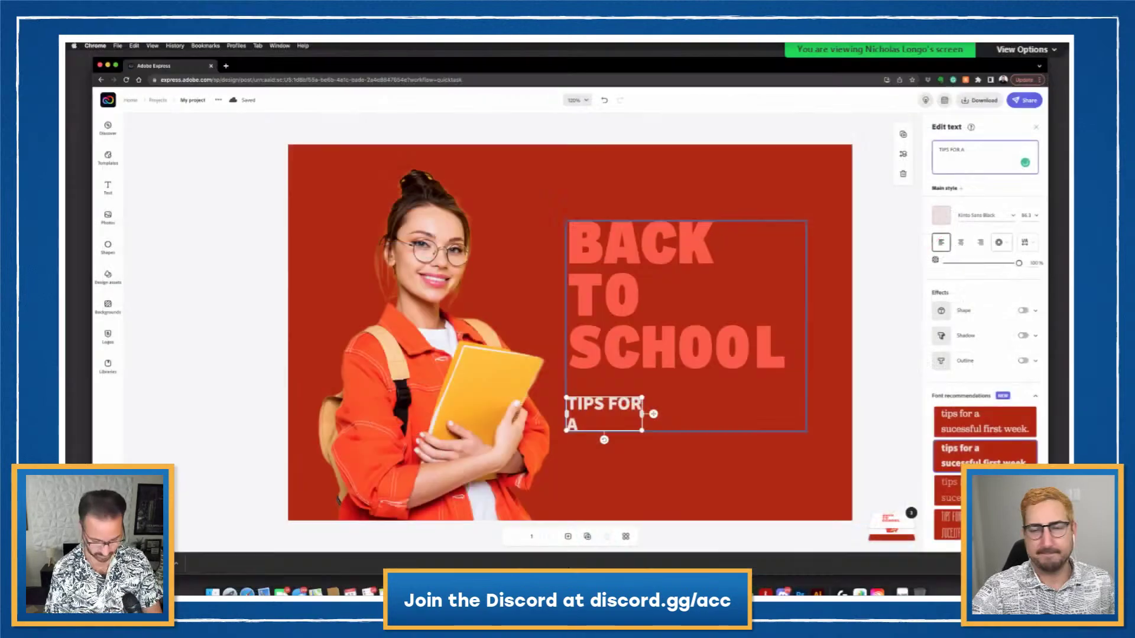
- In the back-to-school design, continue the capitalised tagline after "TIPS FOR A" with "SUCCESSFUL FI"
text(s)
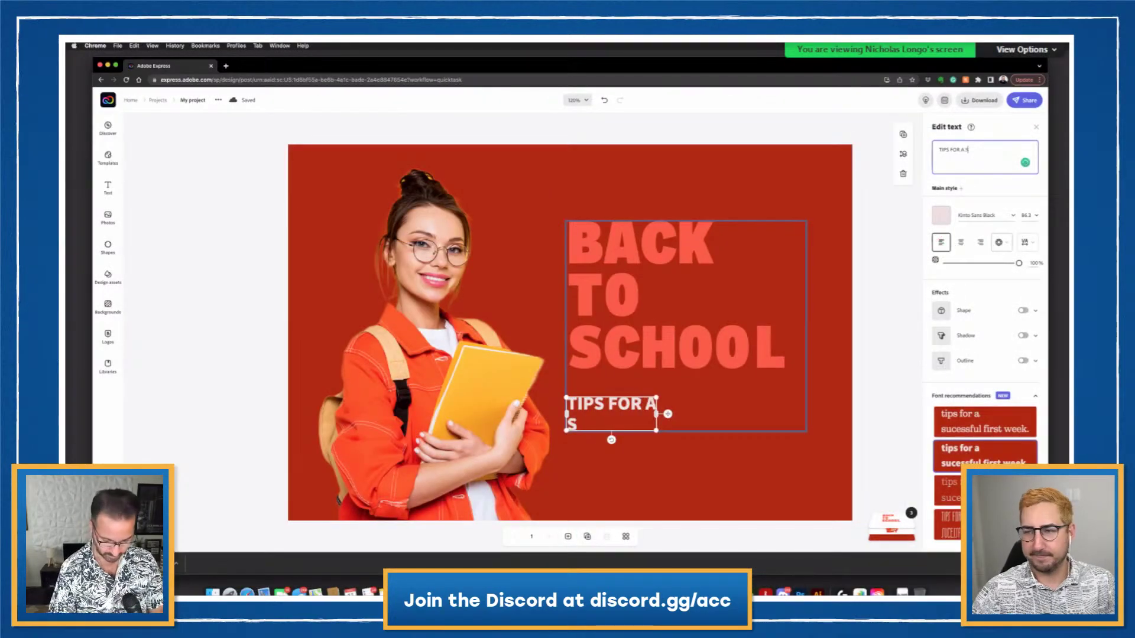
text(uccessfu)
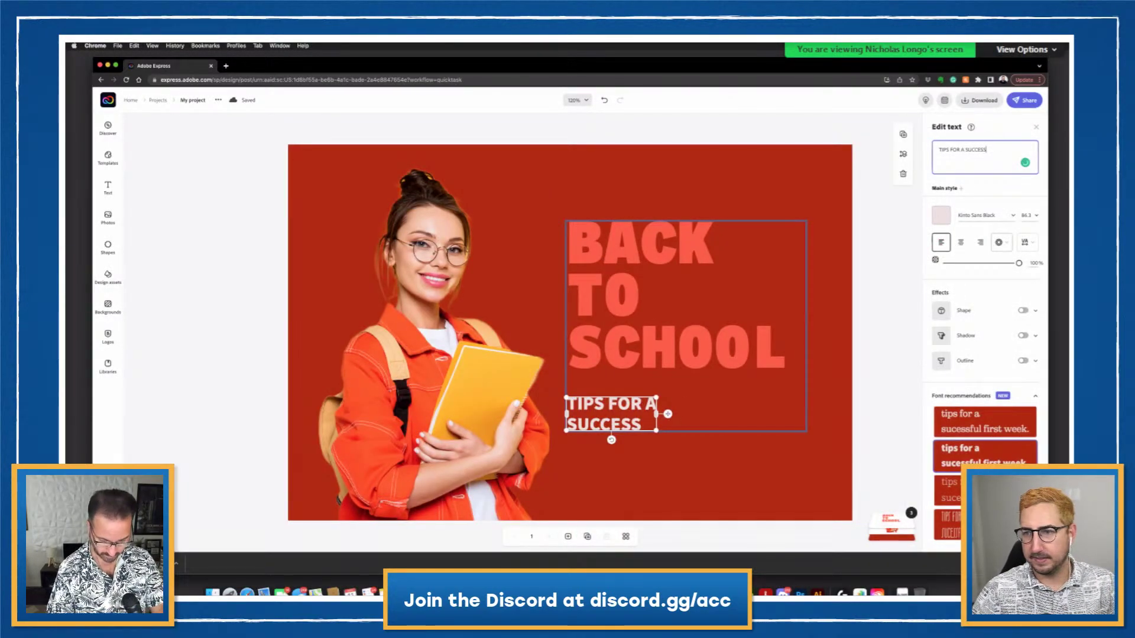
text(l fi)
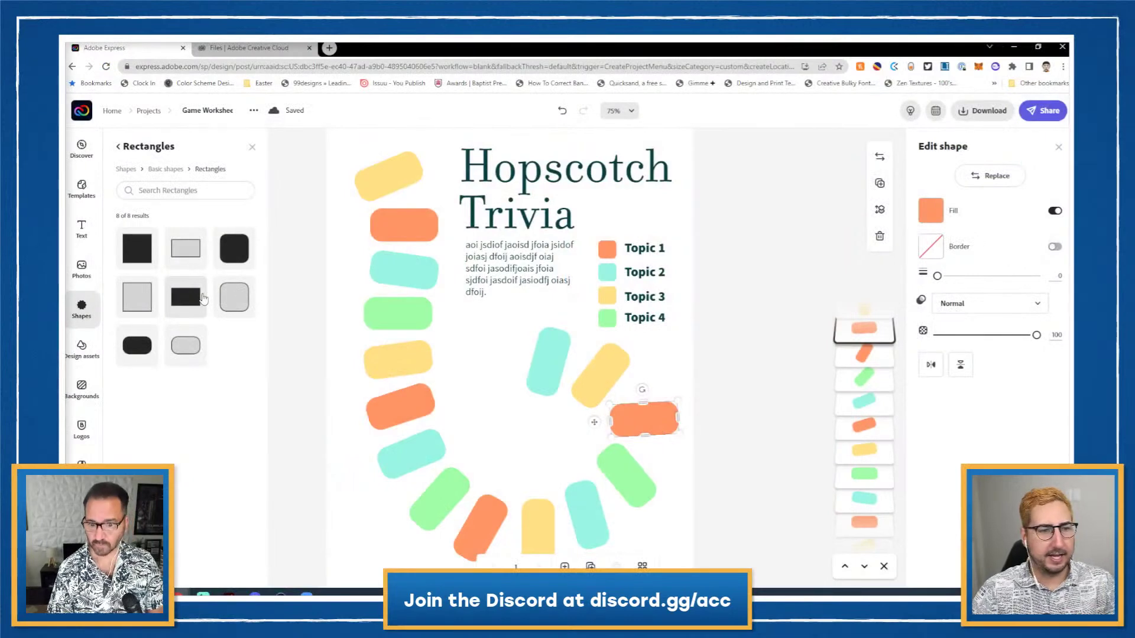
- In the Hopscotch Trivia worksheet project, search the rectangle shapes for "star"
click(166, 191)
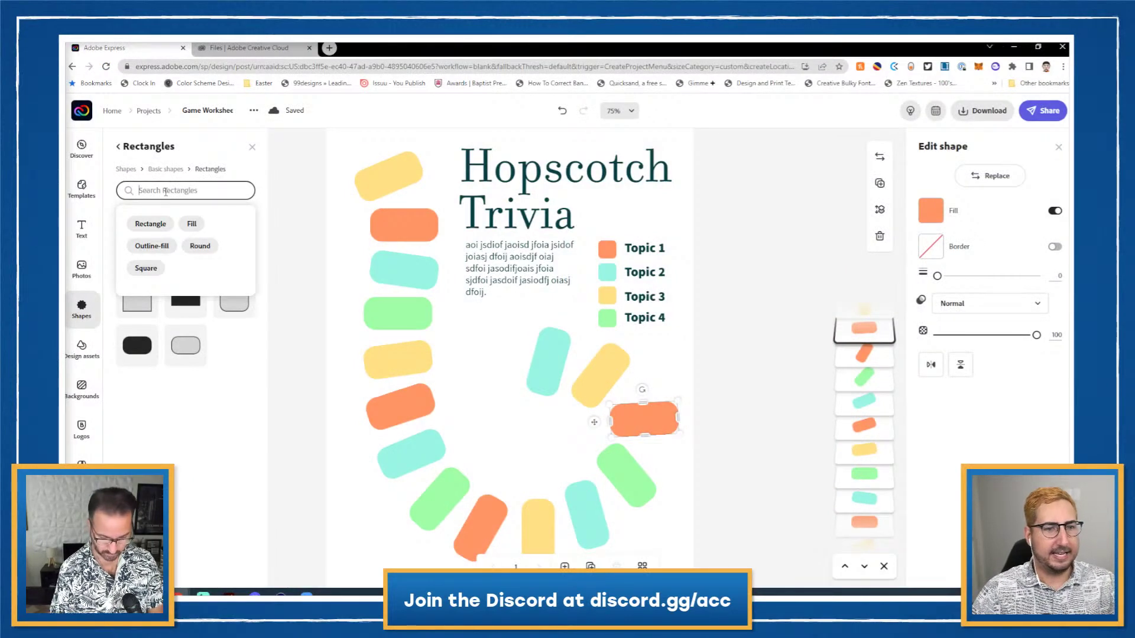
text(sta)
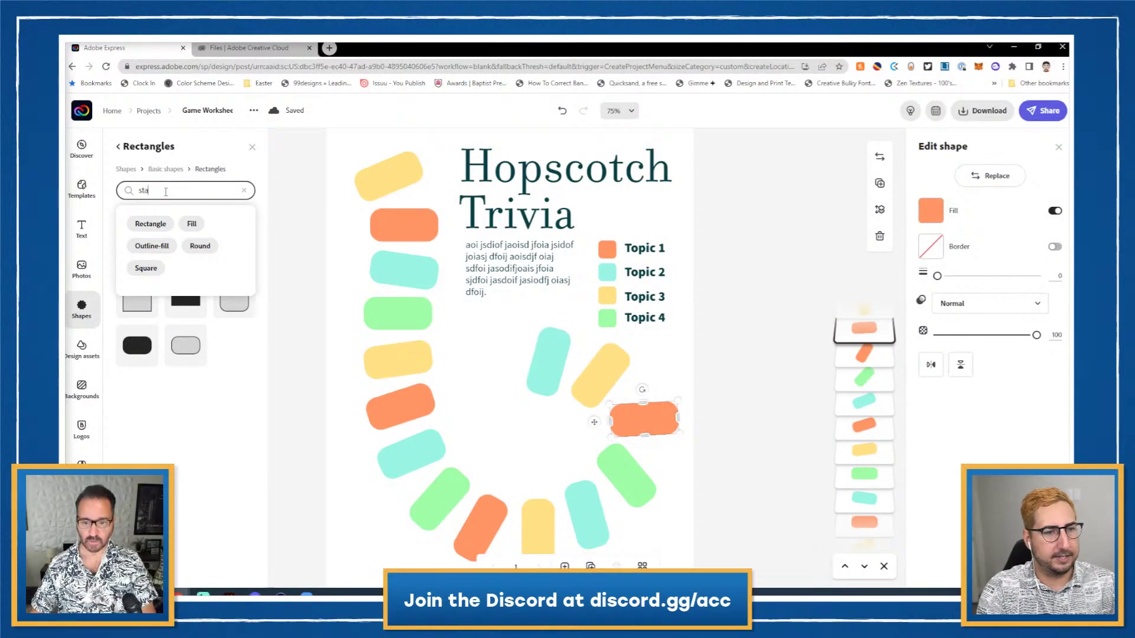
text(r)
key(Return)
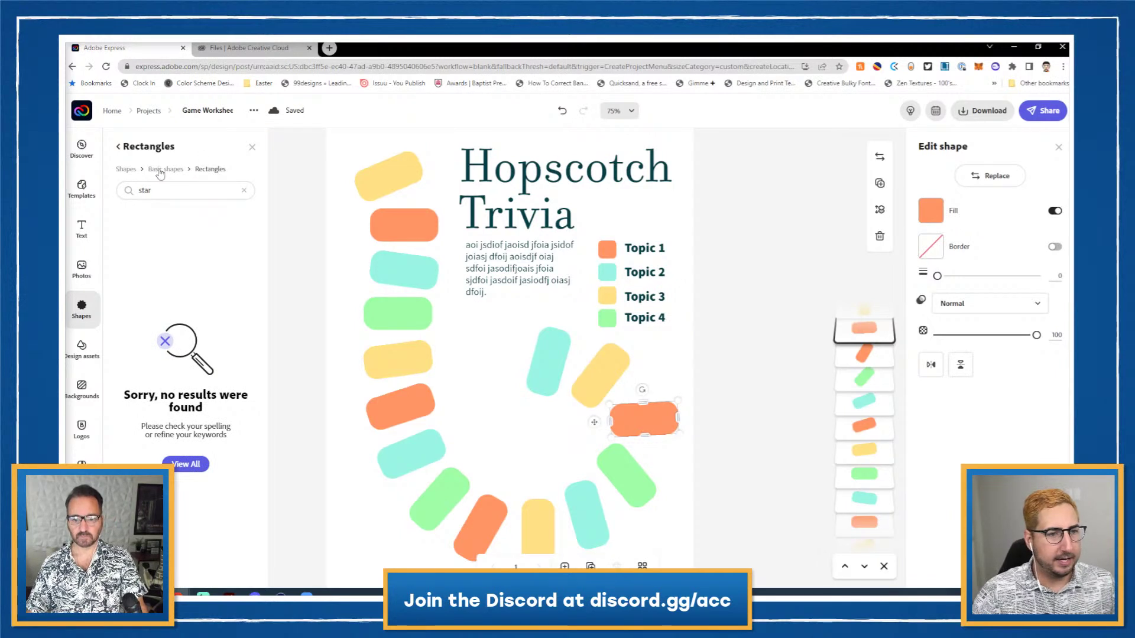
- Search all shapes for "star", add the solid four-pointed star and place it in the middle of the curved path
click(123, 170)
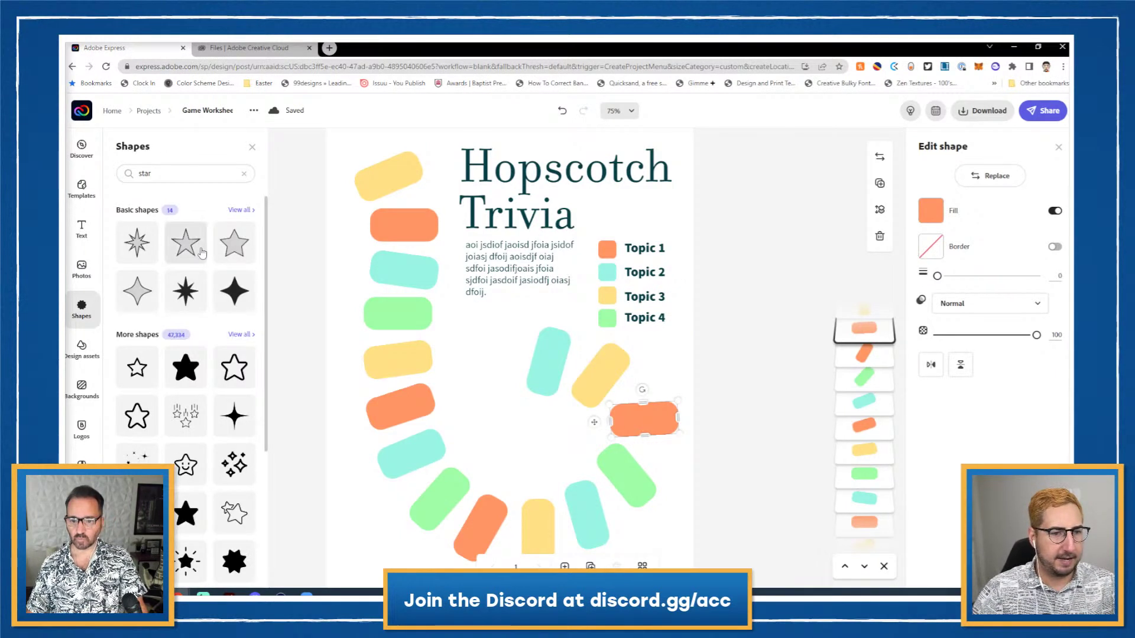
click(237, 293)
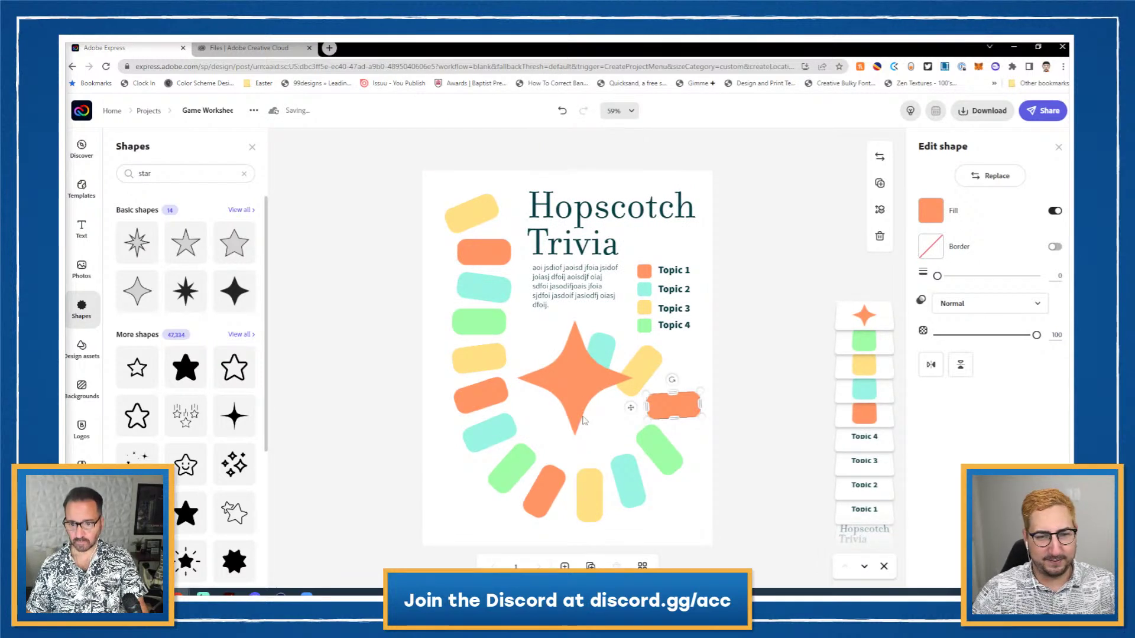
mouse_move(590, 391)
mouse_down()
mouse_move(580, 415)
mouse_move(583, 406)
mouse_up()
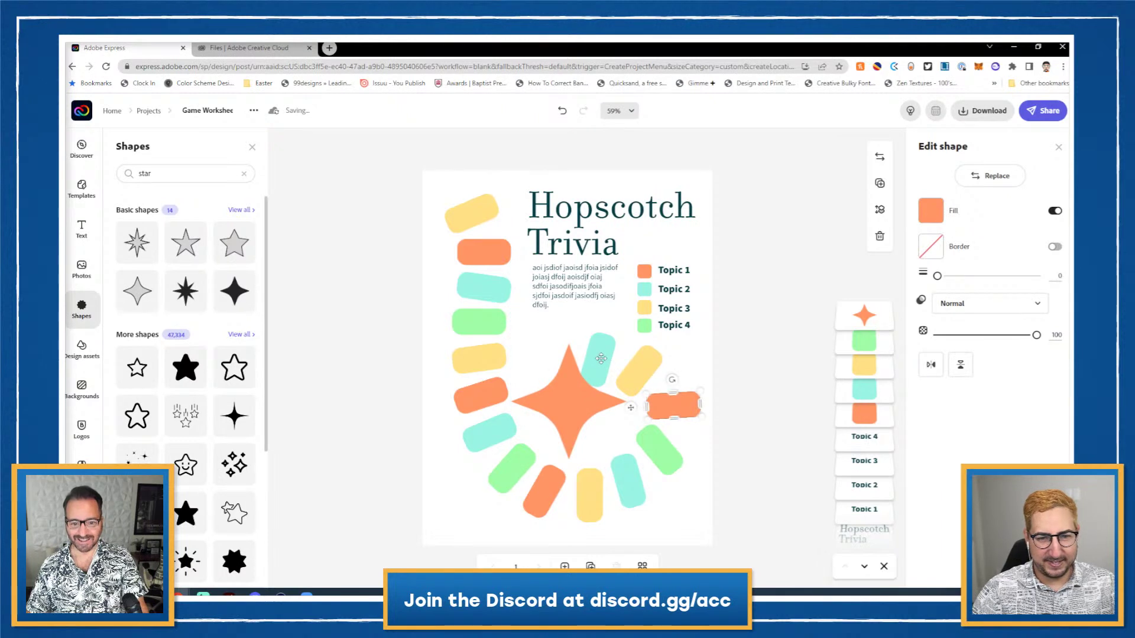
- Move the teal rectangle at the path's end away from the star, then shrink the star slightly and centre it within the curve
drag(600, 360, 612, 345)
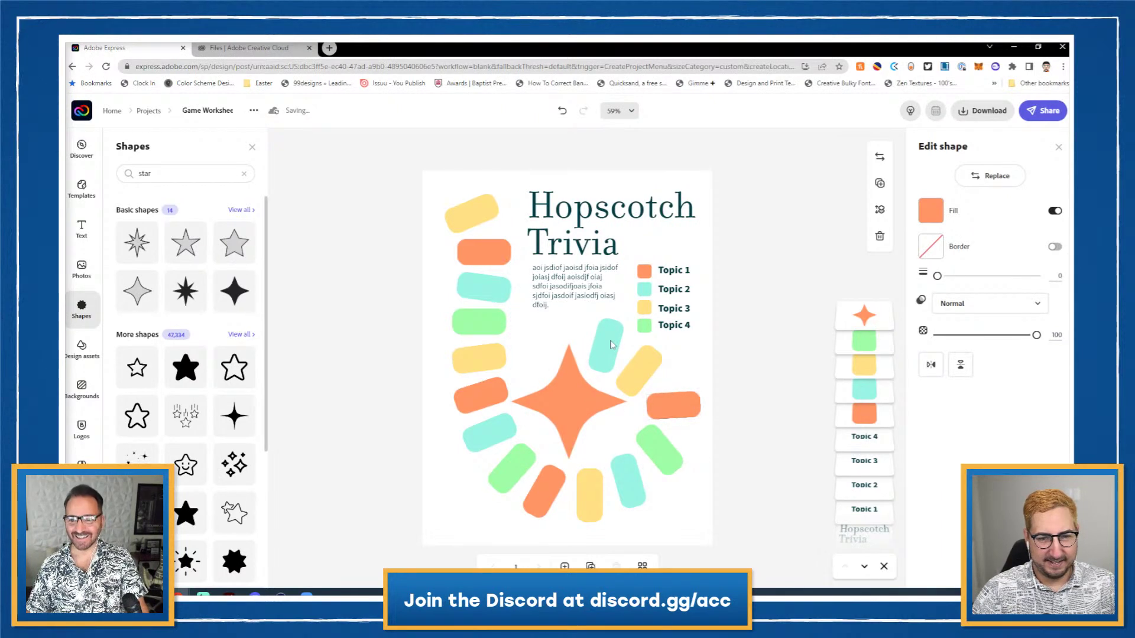
click(616, 355)
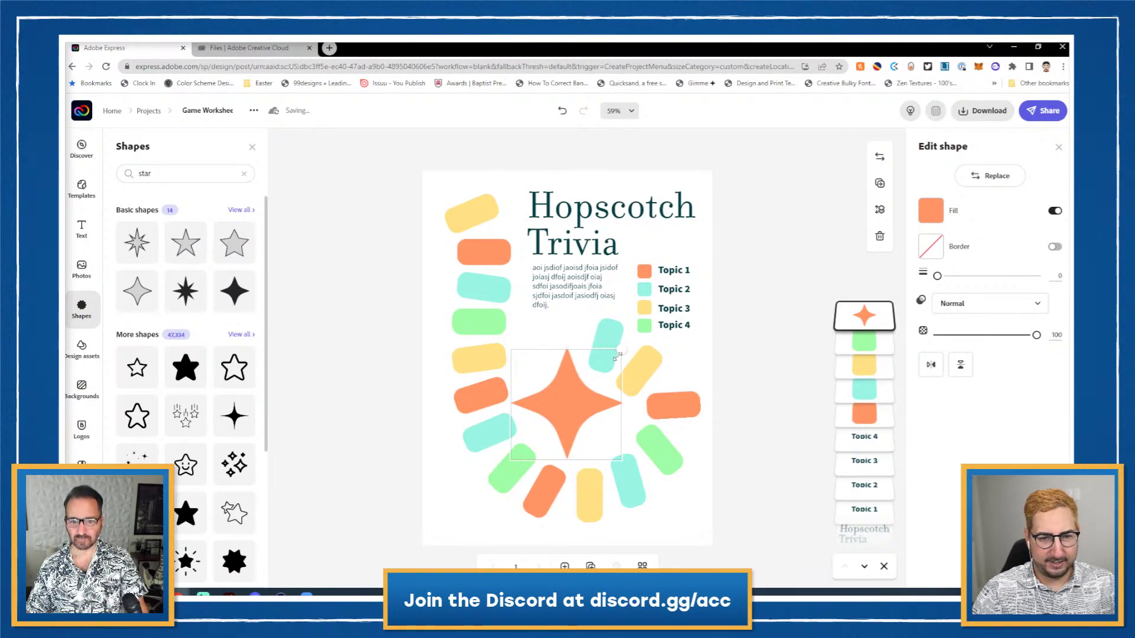
drag(616, 357, 609, 364)
drag(568, 411, 572, 405)
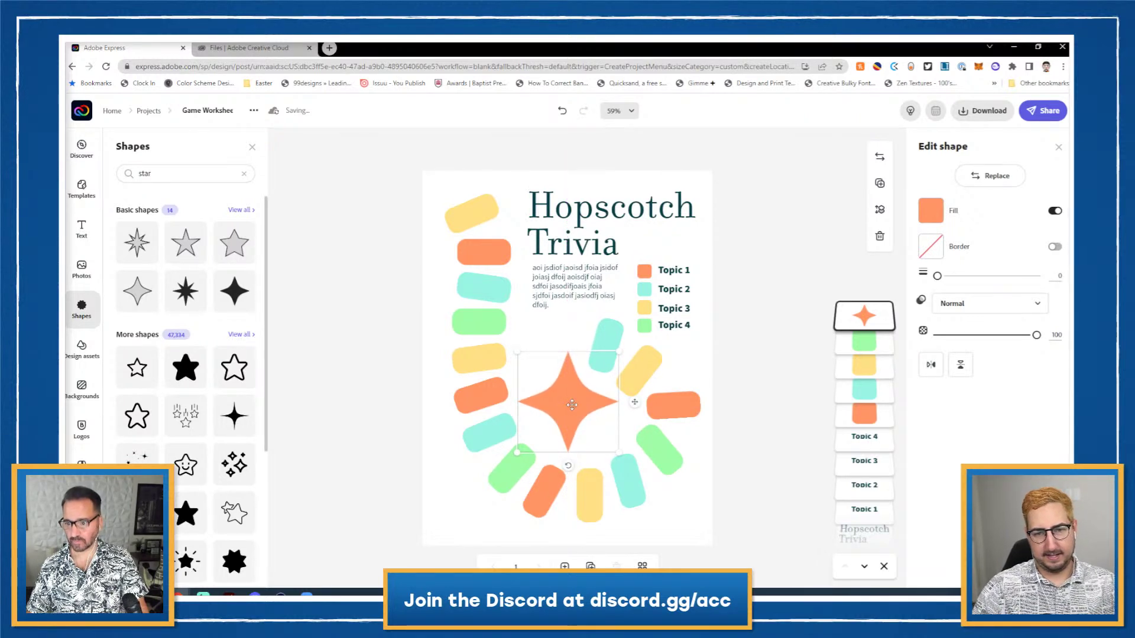
click(771, 318)
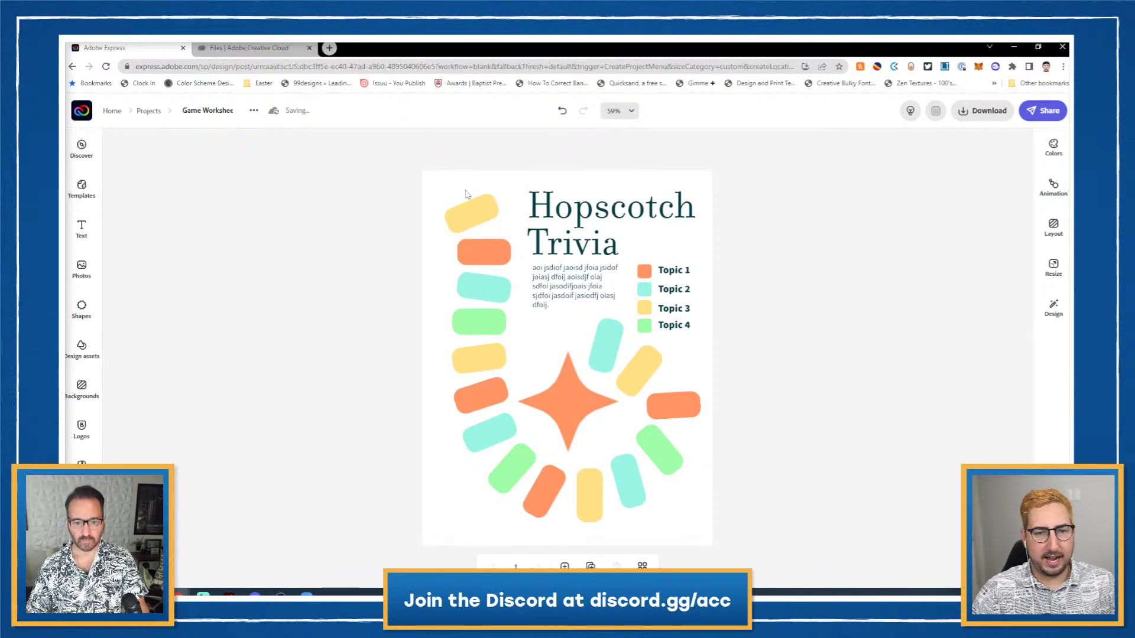
- Duplicate the Topic 1 label, place the copy above the first yellow rectangle and change its text to "Start"
click(672, 272)
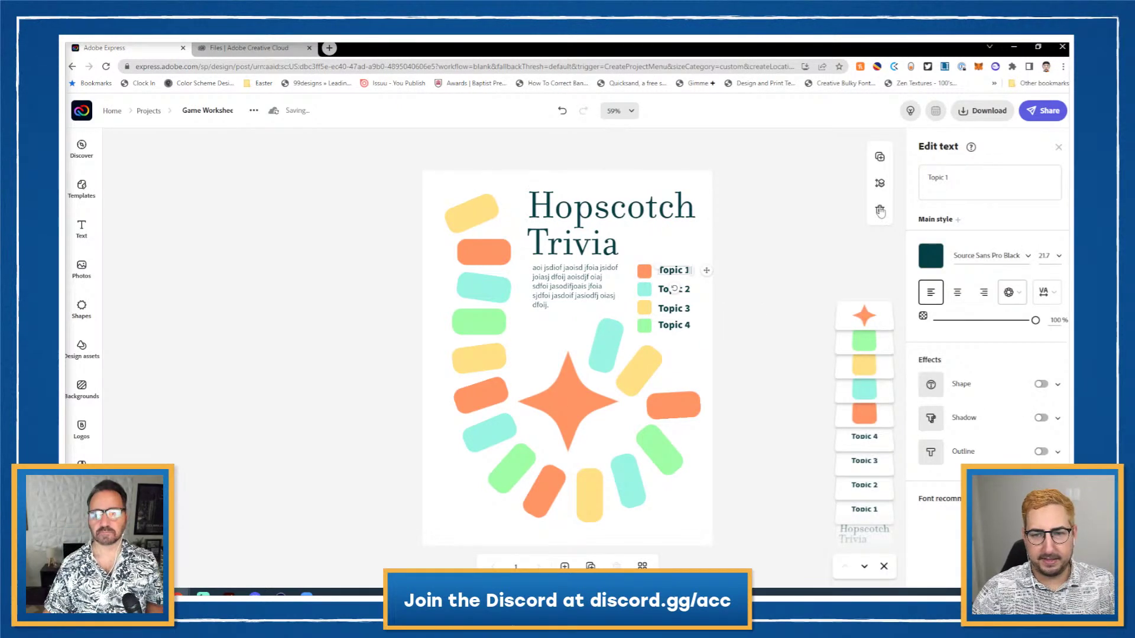
click(880, 157)
drag(683, 277, 461, 197)
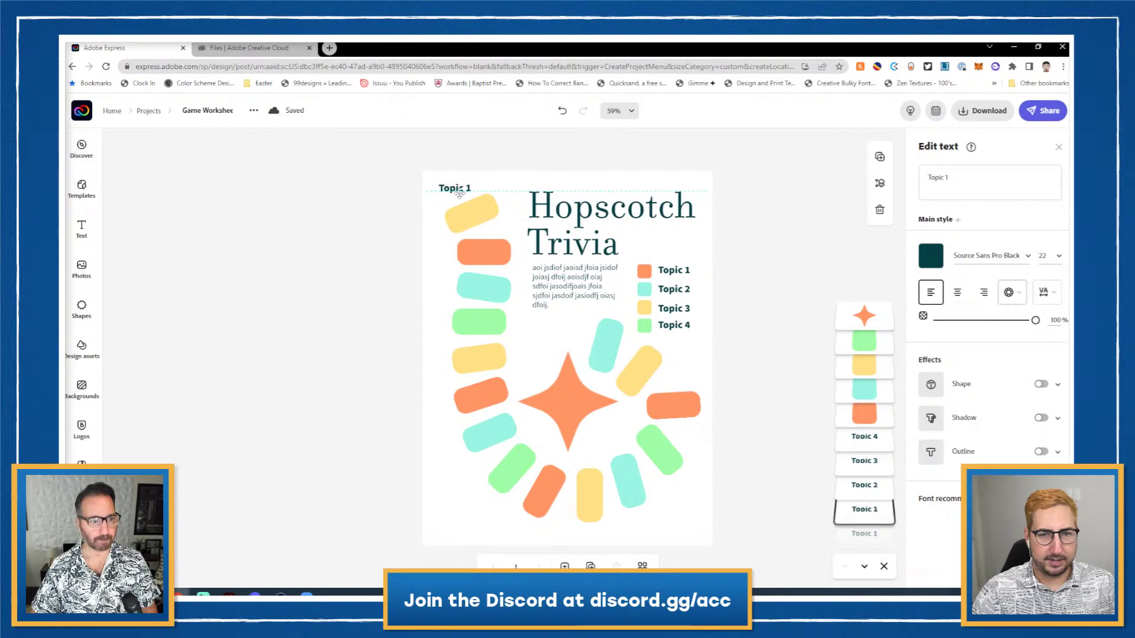
click(962, 183)
key(ctrl+a)
text(Start)
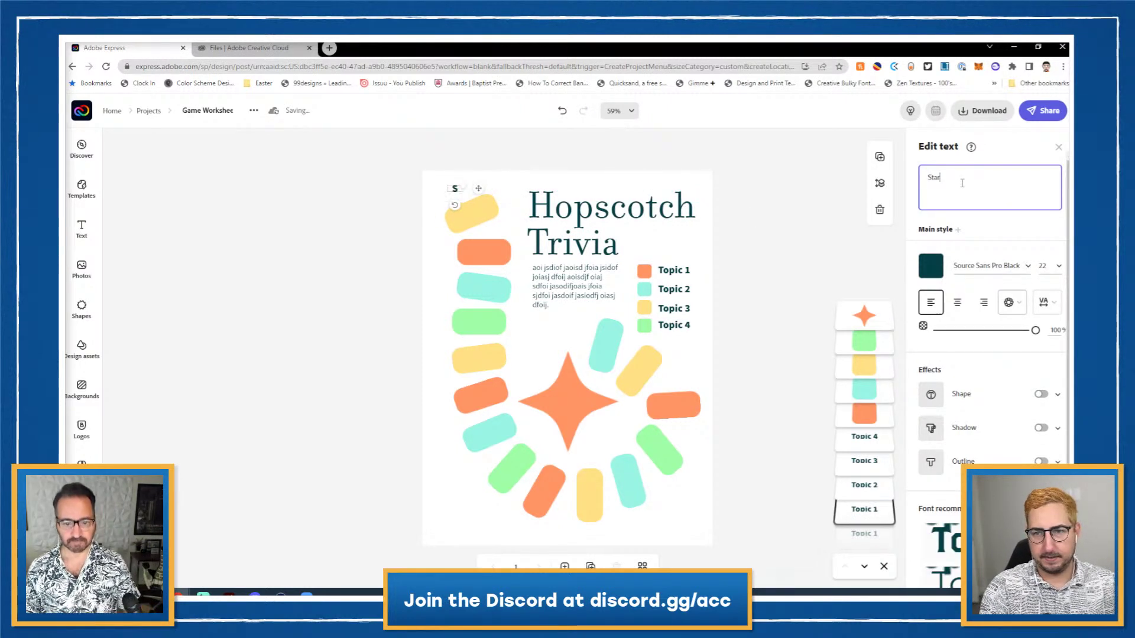
click(610, 149)
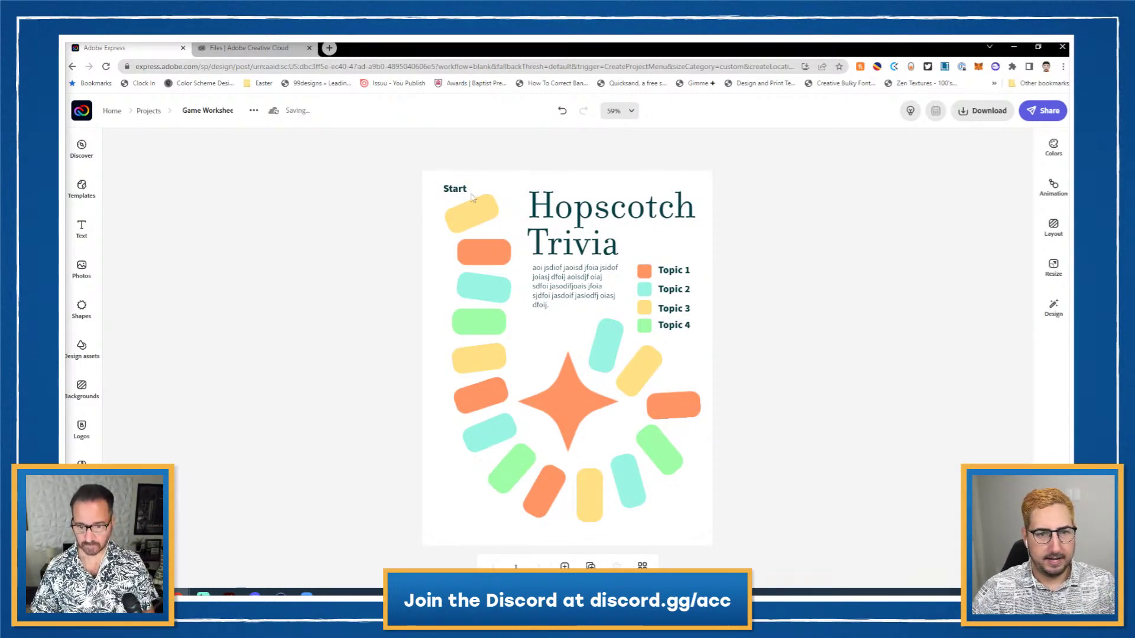
- Place a copy of the Start label over the star and bring it to the front of the layer order
click(462, 194)
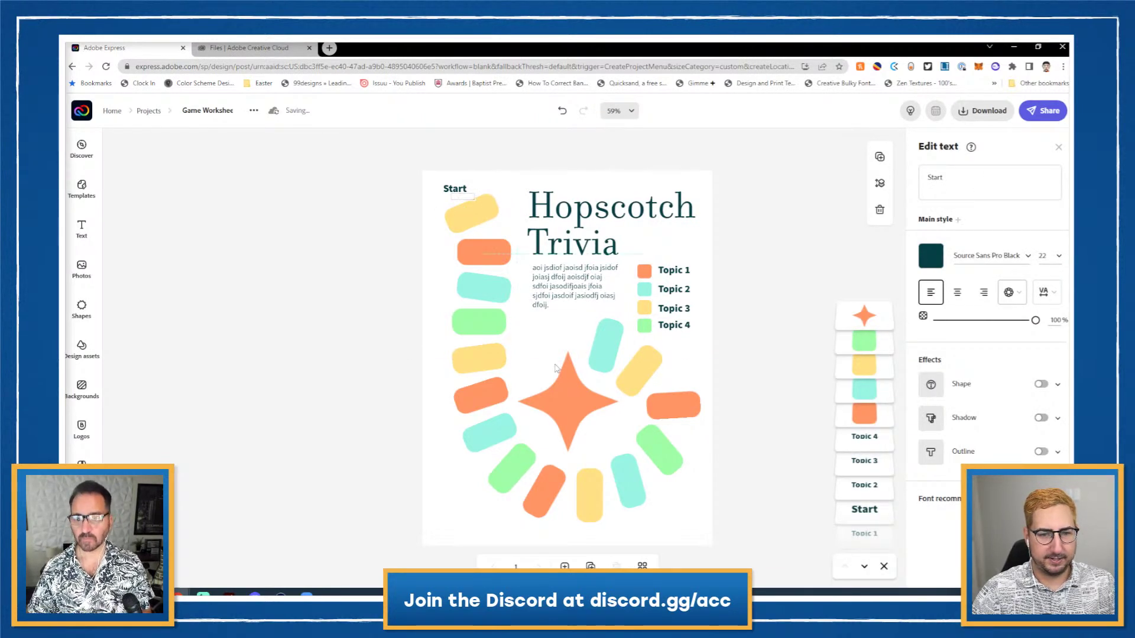
click(569, 402)
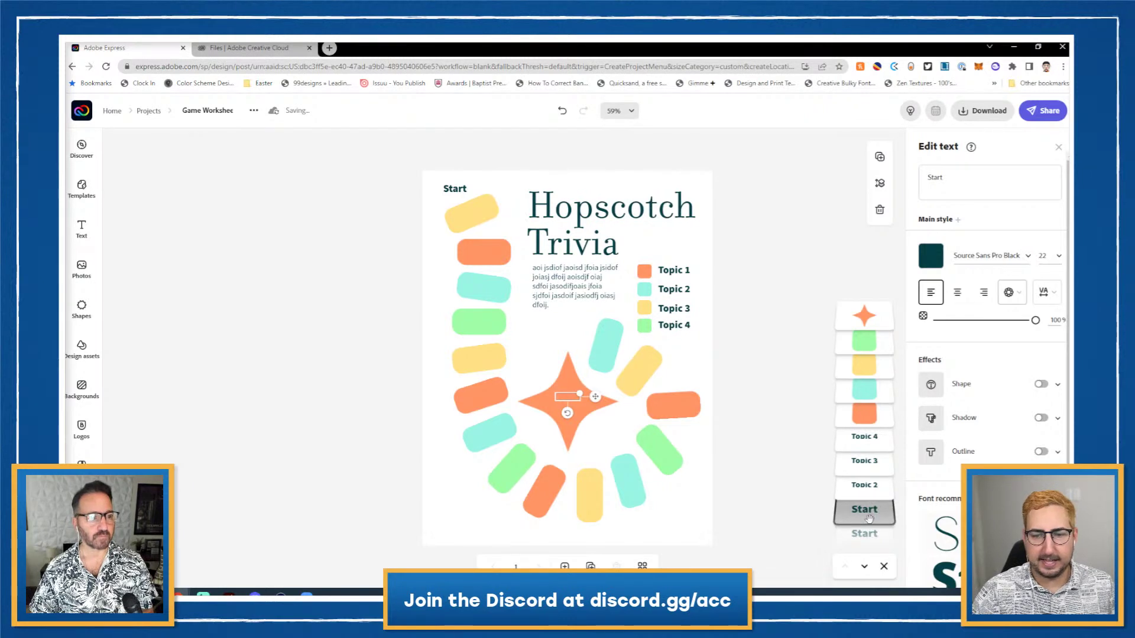
drag(865, 517, 865, 308)
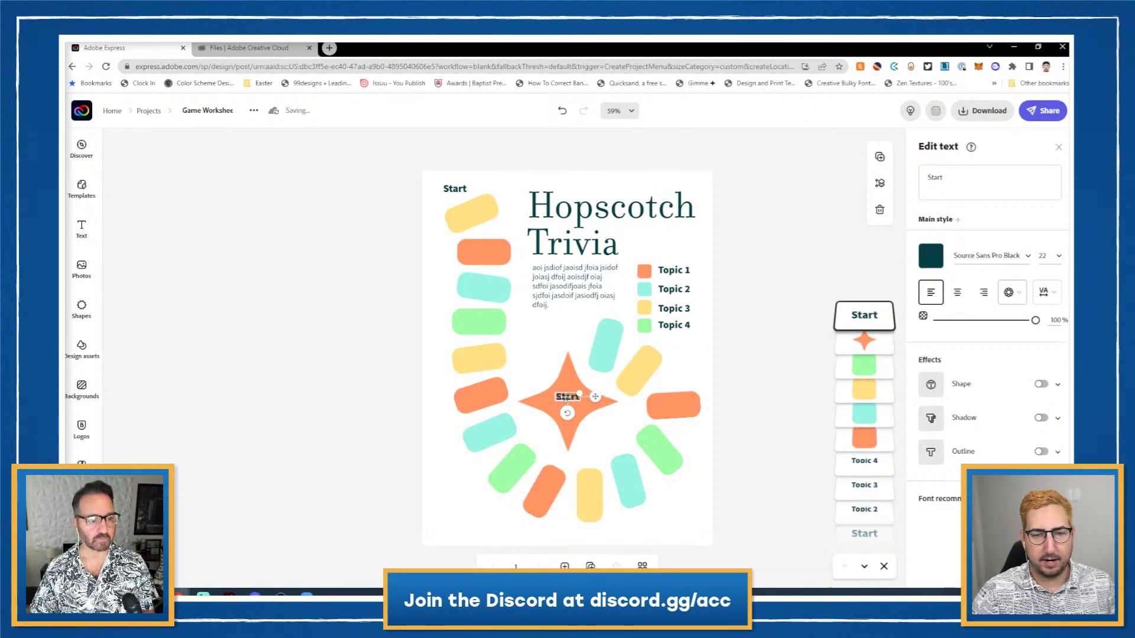
- Change the text of the label on the star to "Finish!" and colour it white (#FFFFFF)
double_click(940, 176)
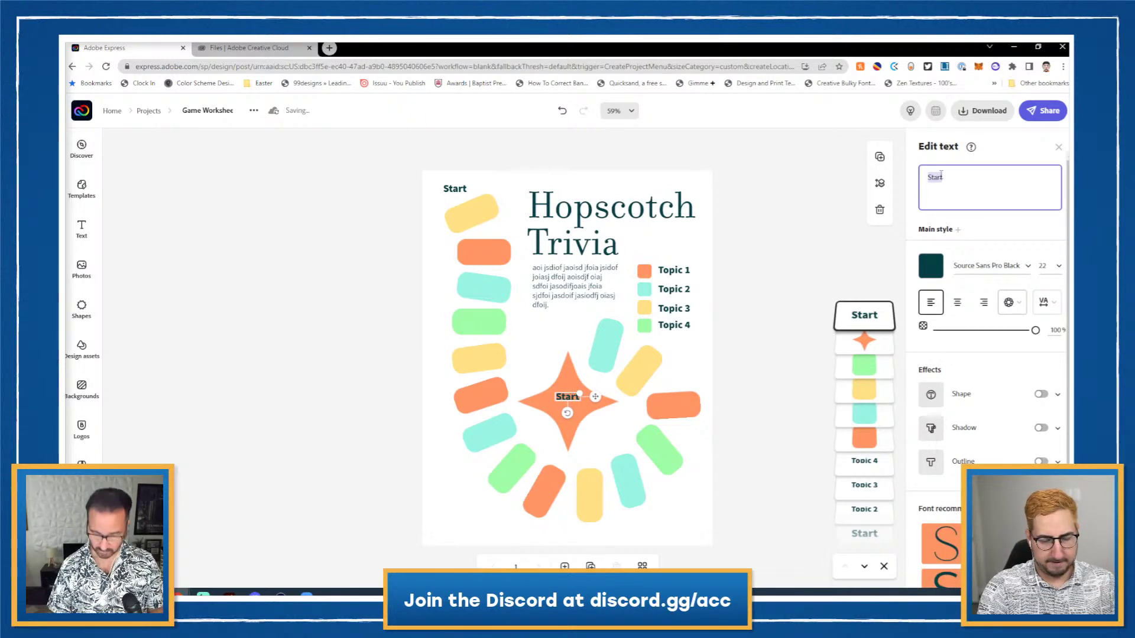
text(Finish!)
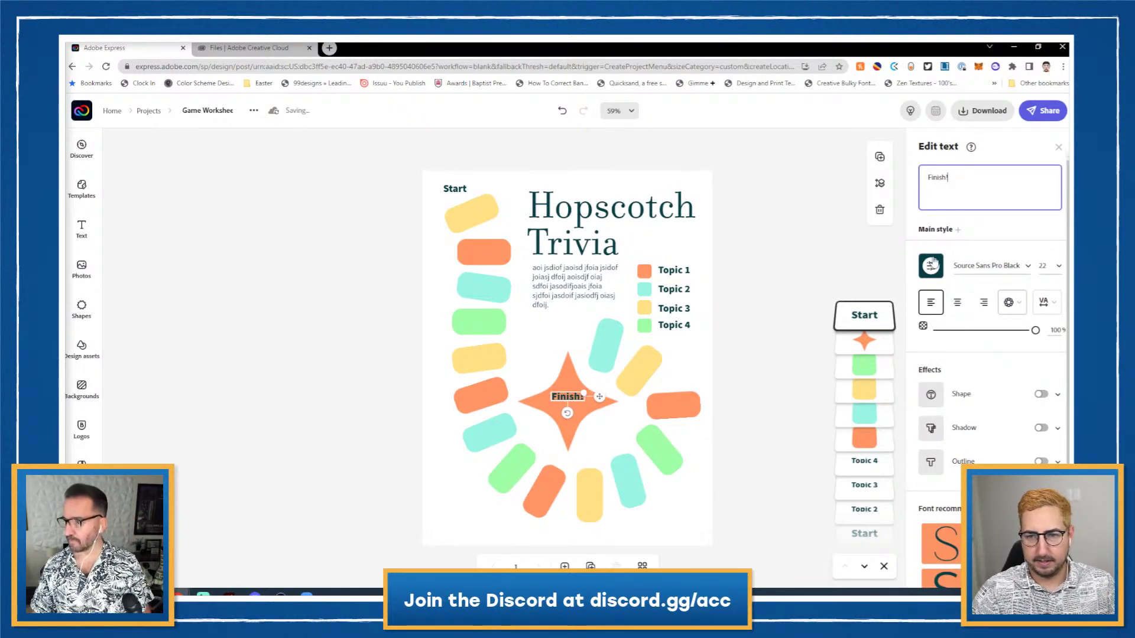
click(933, 264)
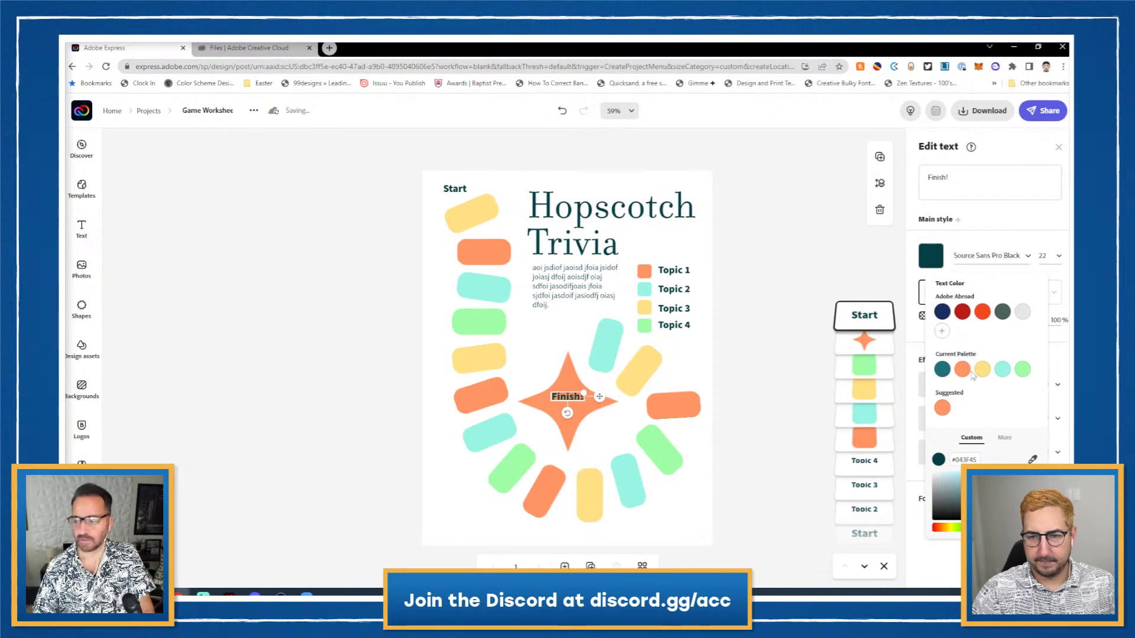
drag(958, 492, 930, 467)
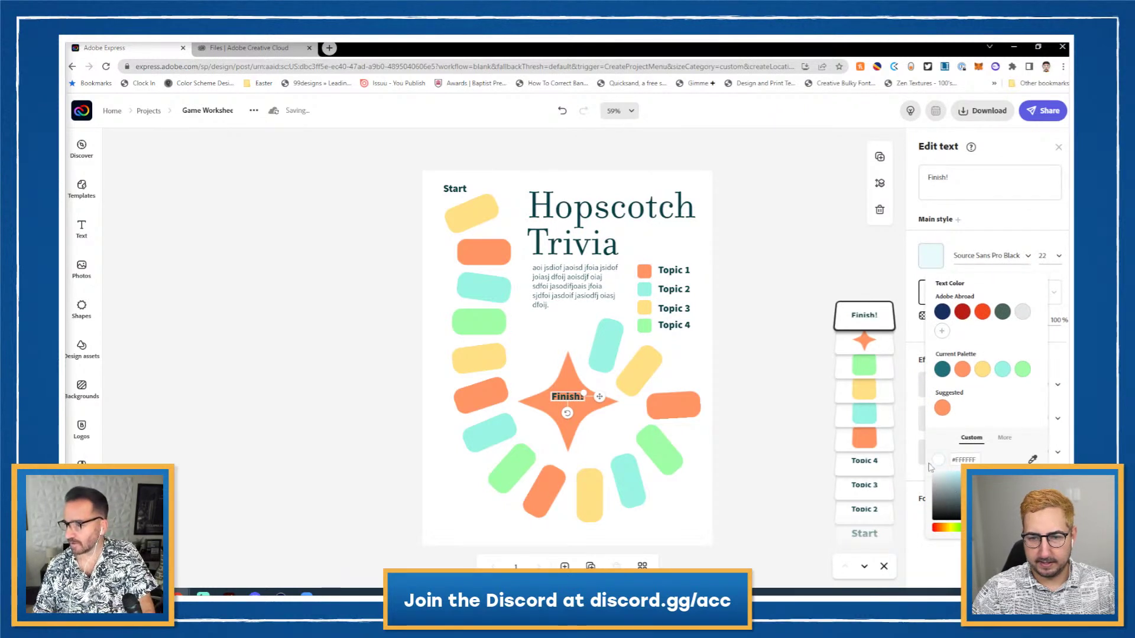
click(745, 347)
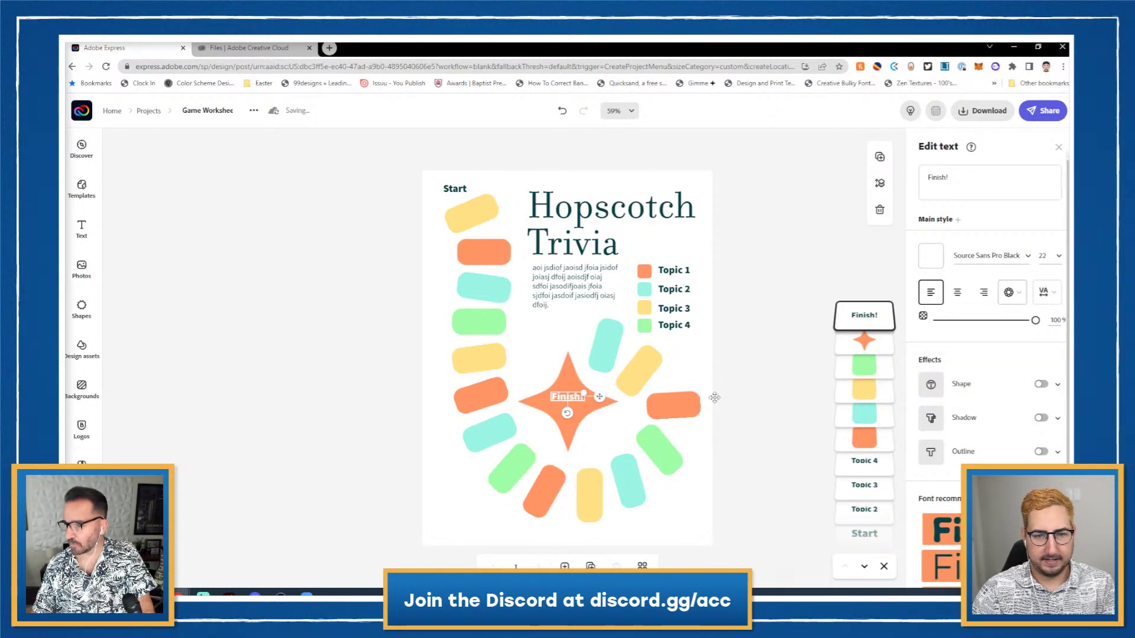
- Nudge the "Finish!" label slightly down so it sits centred in the star
key(Down)
key(Down)
key(Down)
key(Down)
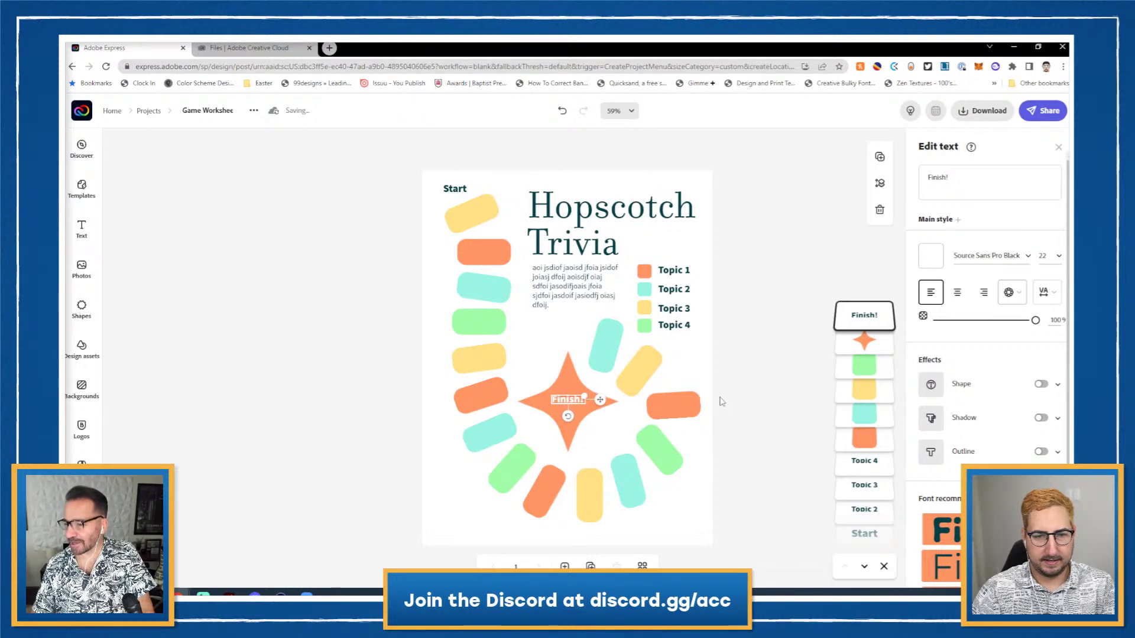
click(739, 394)
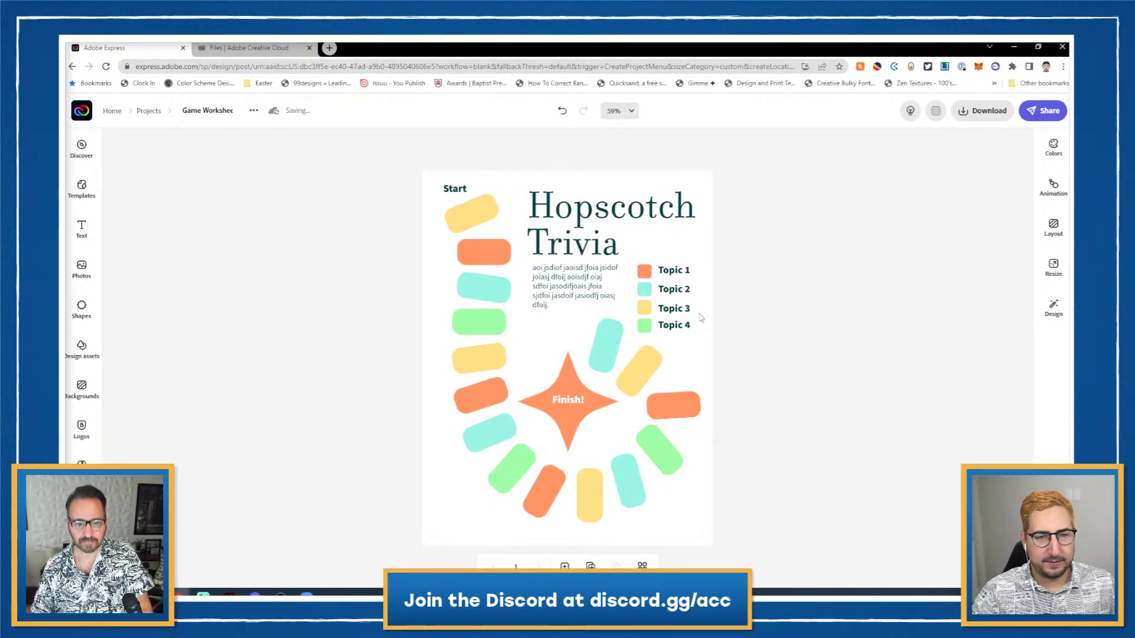
- Select all the worksheet elements and nudge them together slightly down and to the left to balance the page margins
drag(429, 179, 716, 525)
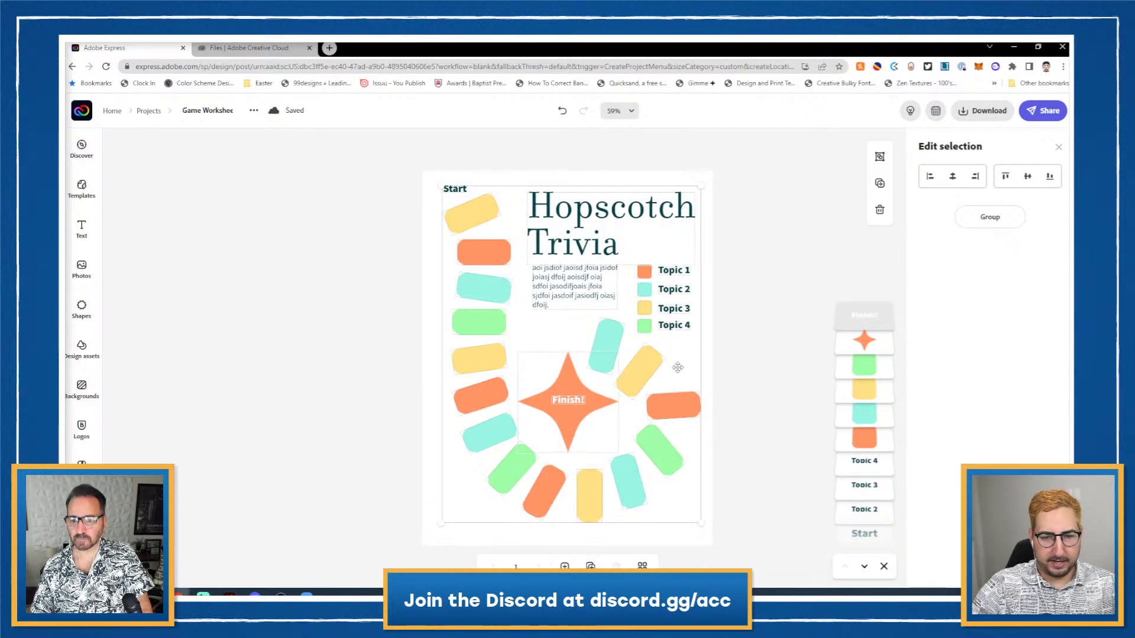
key(Down)
key(Down)
key(Down)
key(Down)
key(Down)
key(Down)
key(Left)
key(Left)
key(Left)
key(Left)
key(Left)
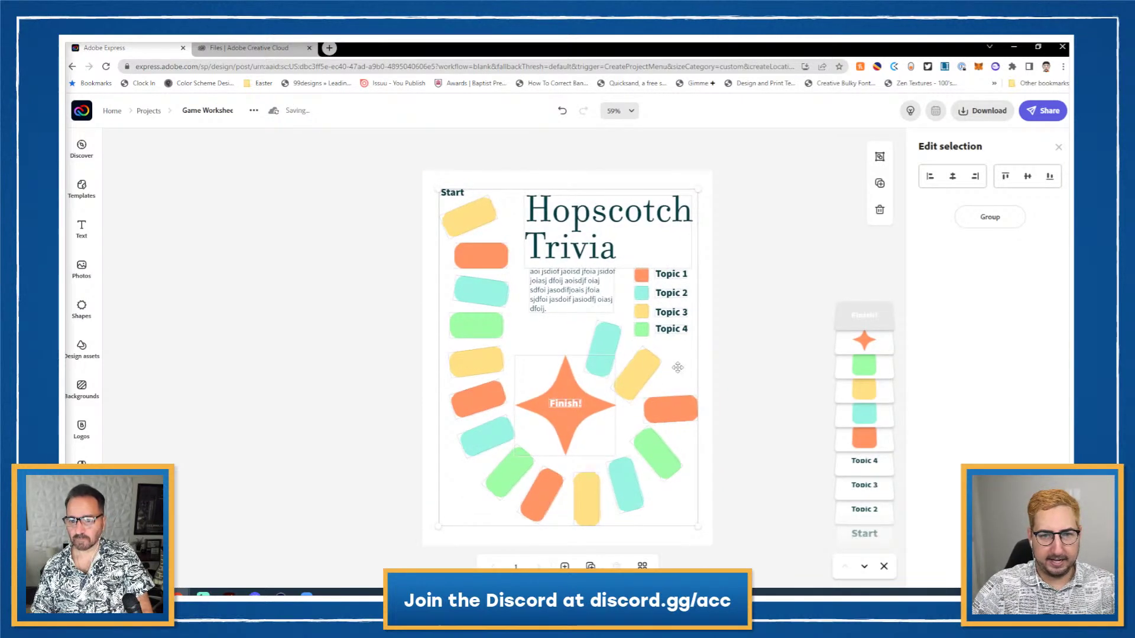
click(767, 230)
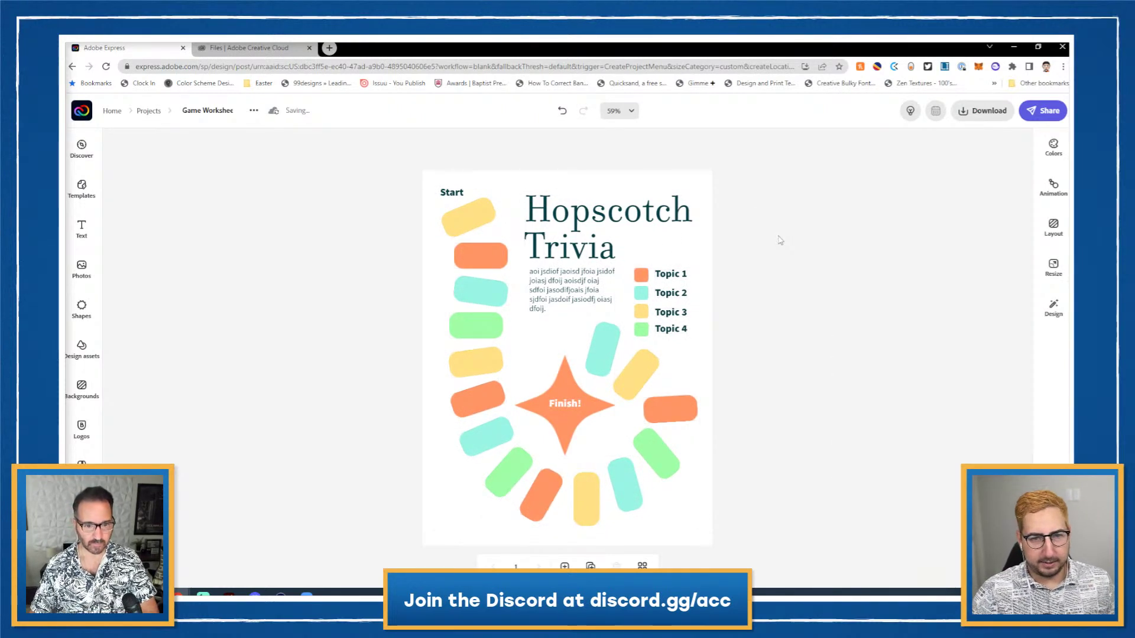
- Search the backgrounds for "vintage" and pin the beige crumpled-paper texture to the page background
click(82, 385)
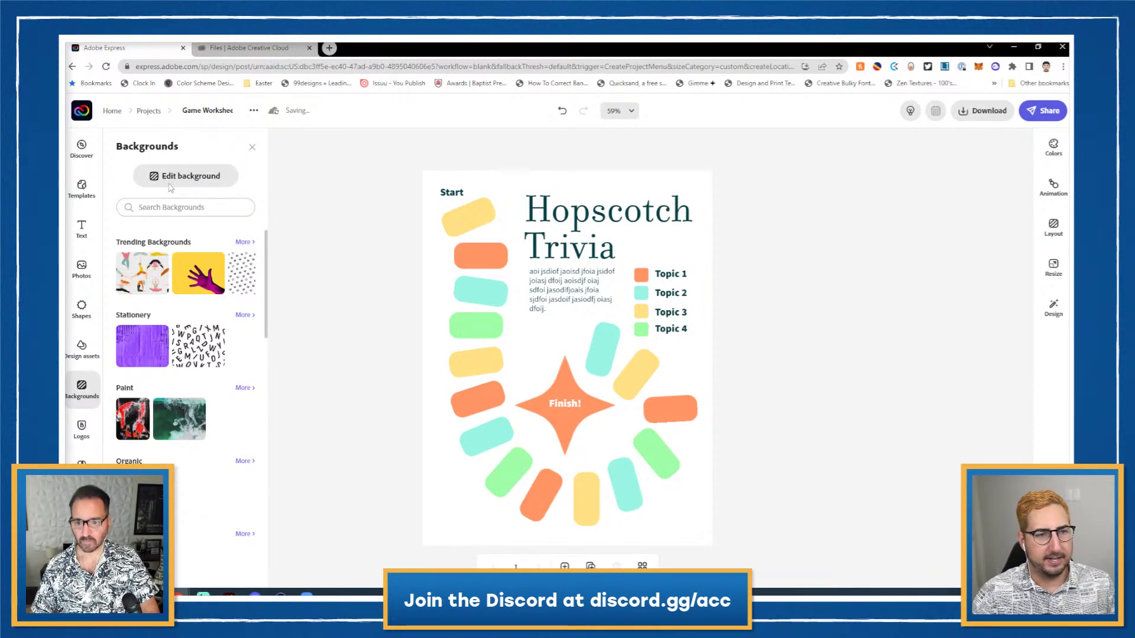
click(161, 209)
text(vi)
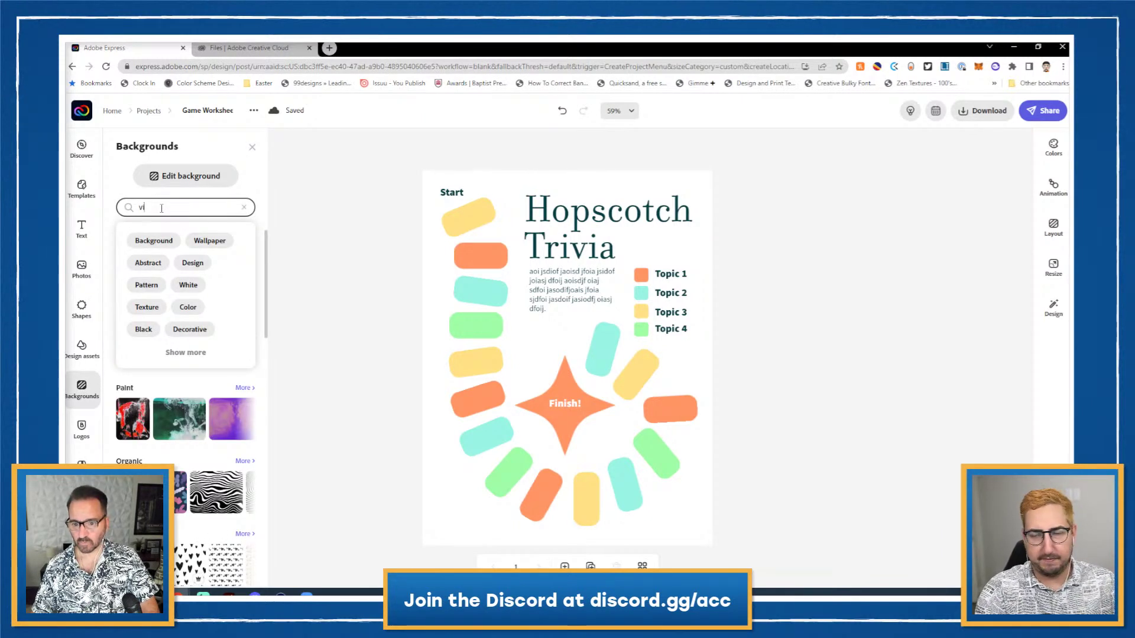
text(ntage)
key(Return)
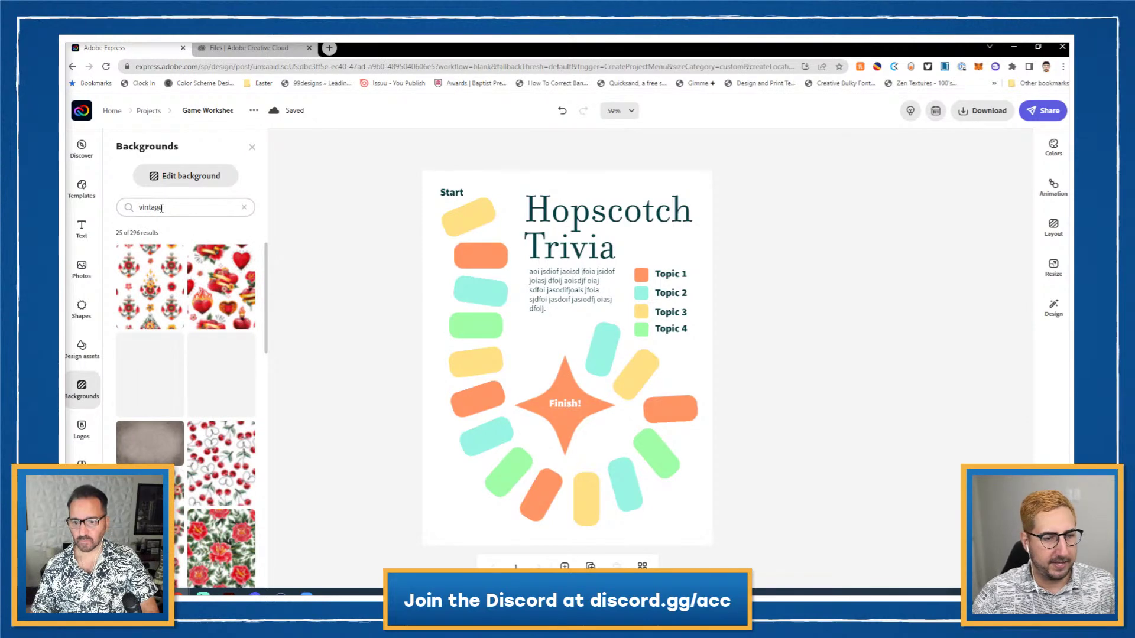
scroll(178, 322, down, 5)
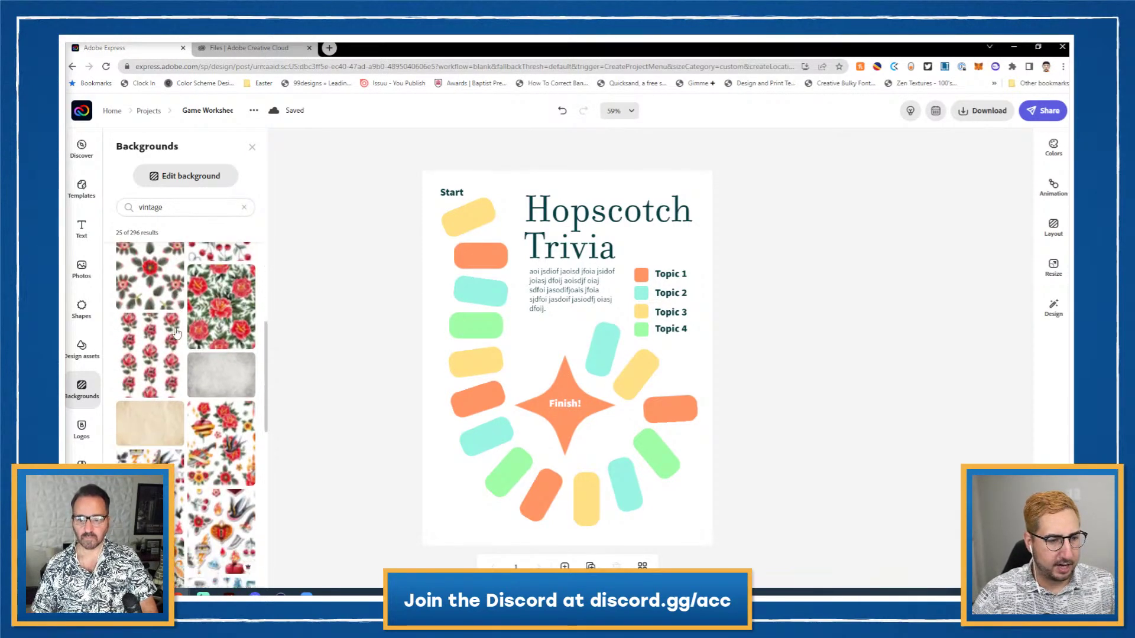
scroll(176, 332, up, 1)
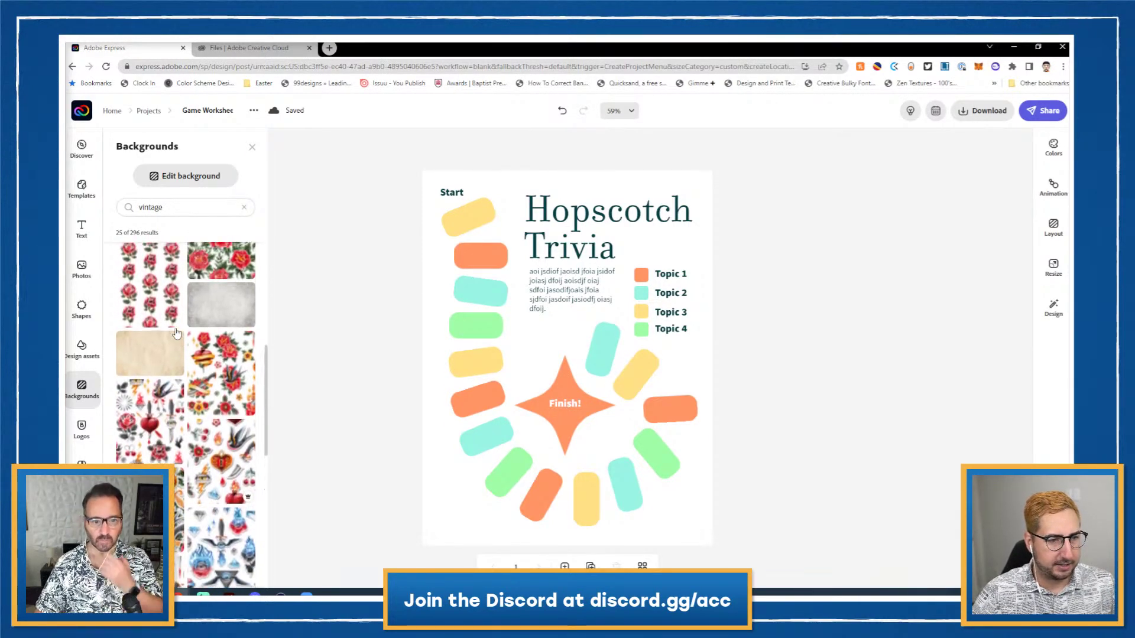
click(152, 363)
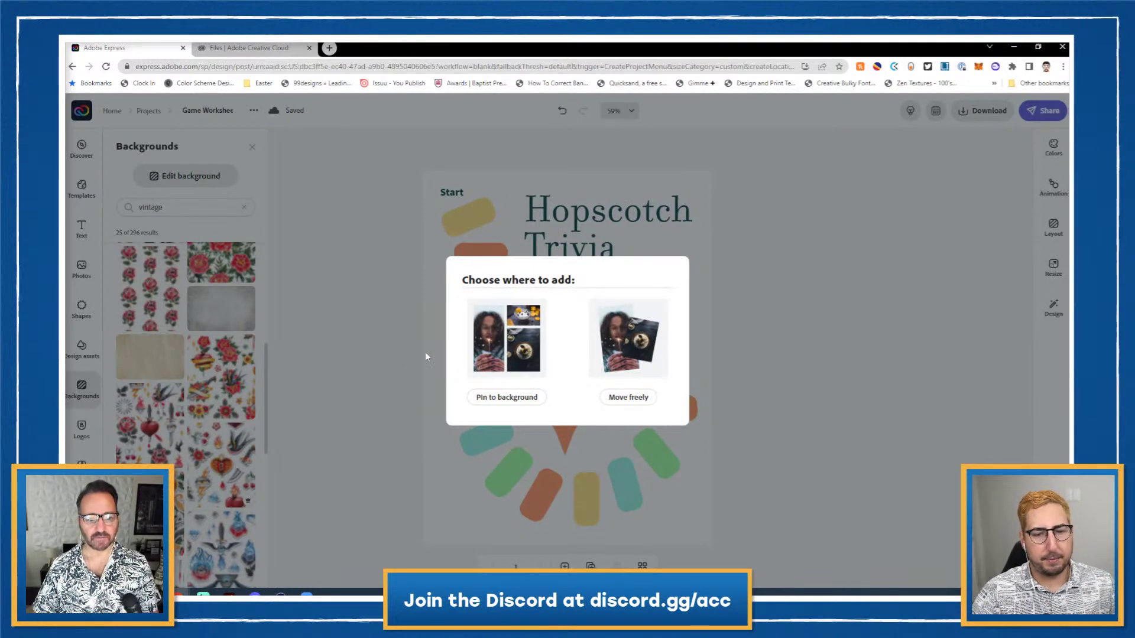
click(510, 401)
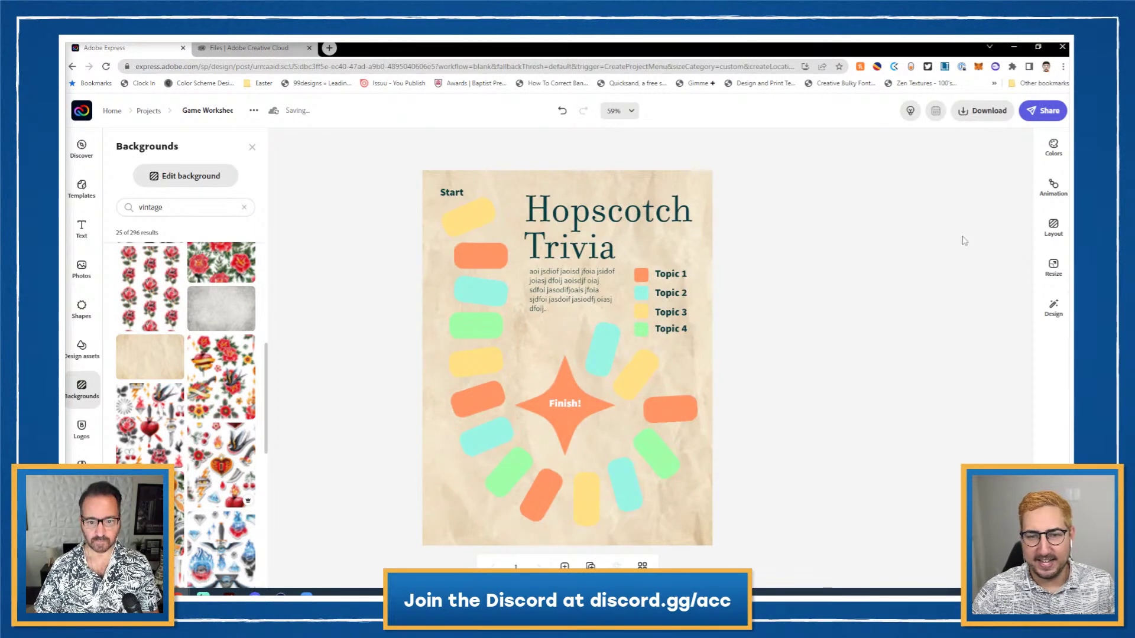
- Rotate the paper background by 90 degrees and detach it from the background as a free image
click(692, 182)
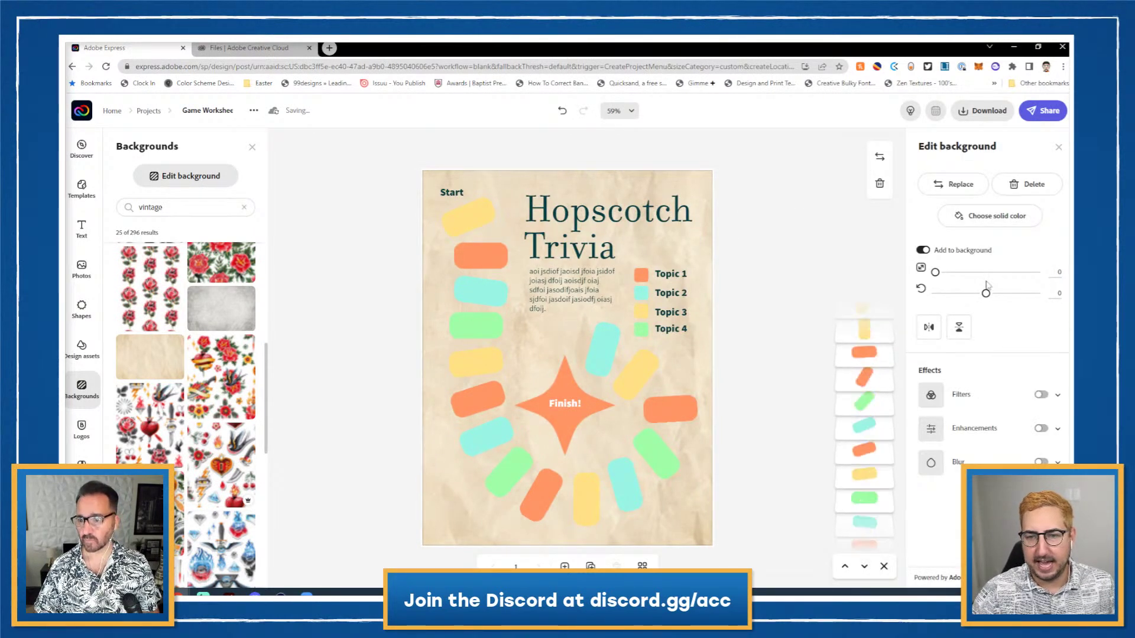
click(1056, 293)
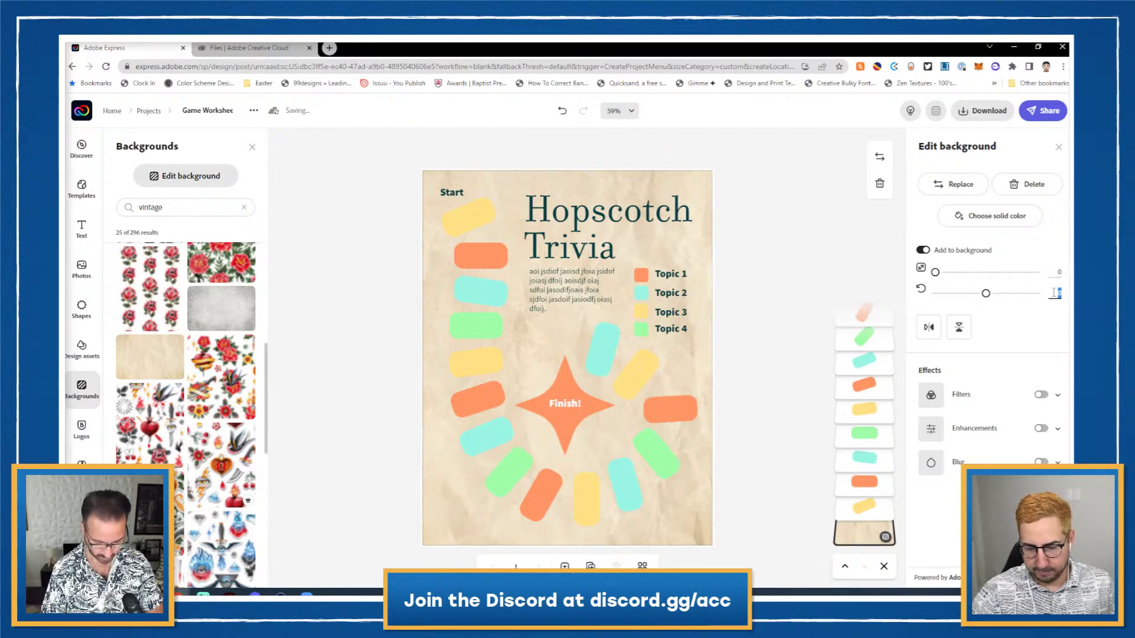
text(90)
key(Return)
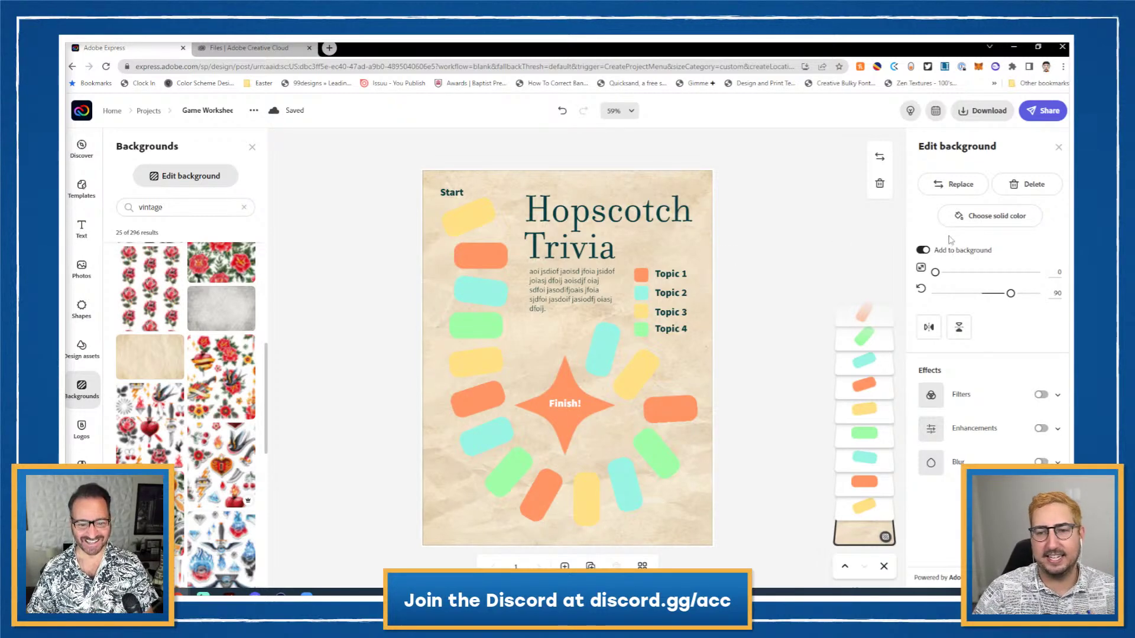
click(922, 250)
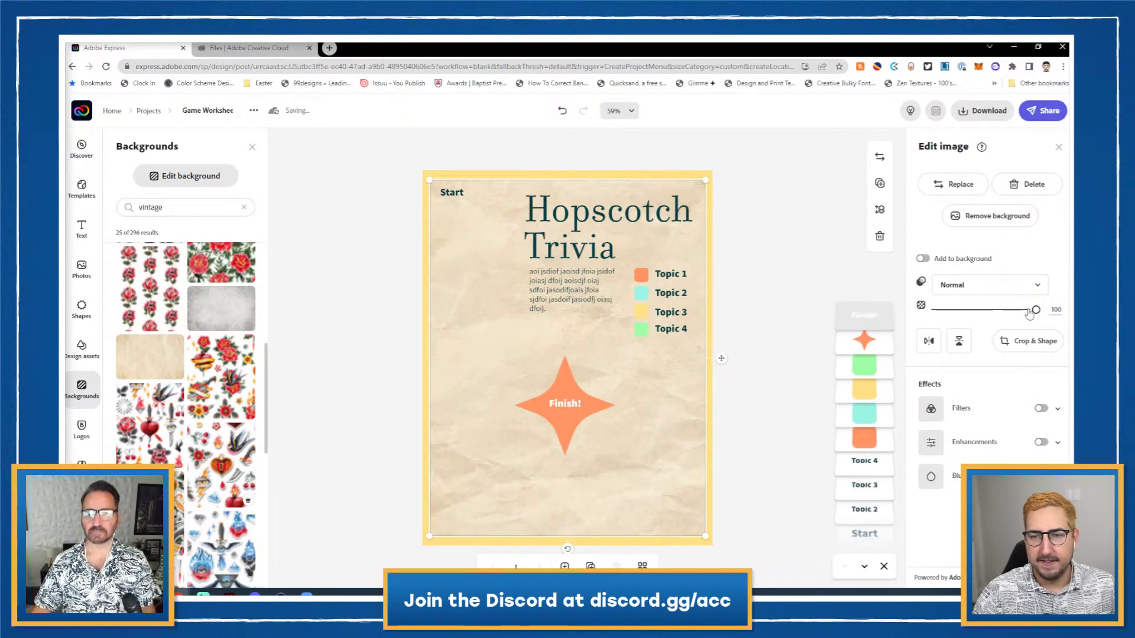
- Lower the opacity of the crumpled-paper texture image to 9
drag(1036, 312, 944, 310)
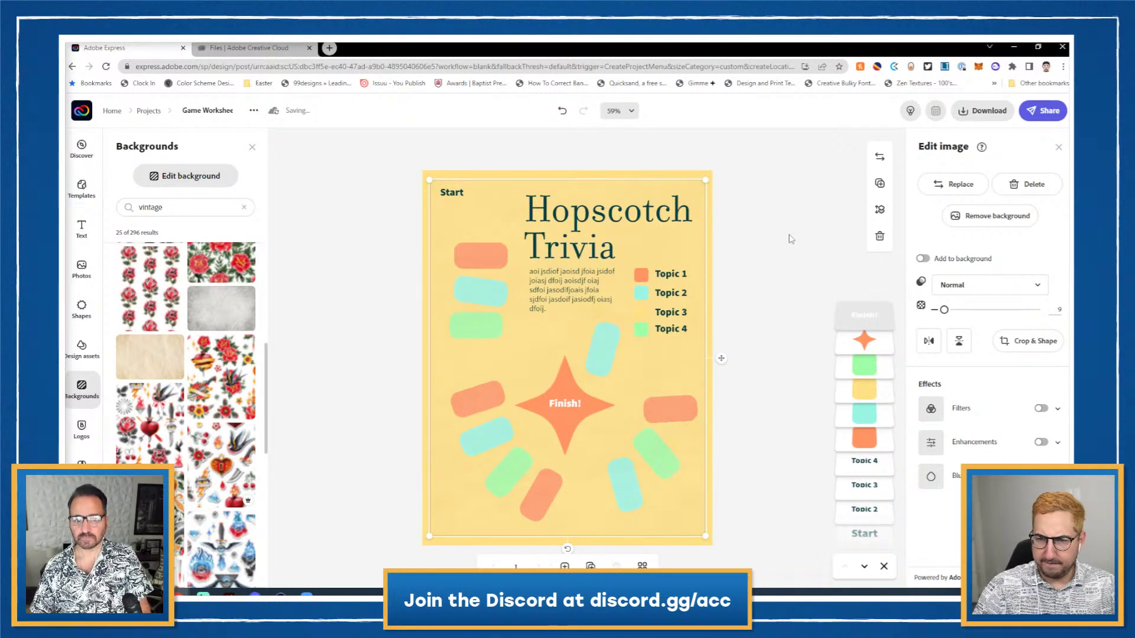
click(788, 236)
click(705, 194)
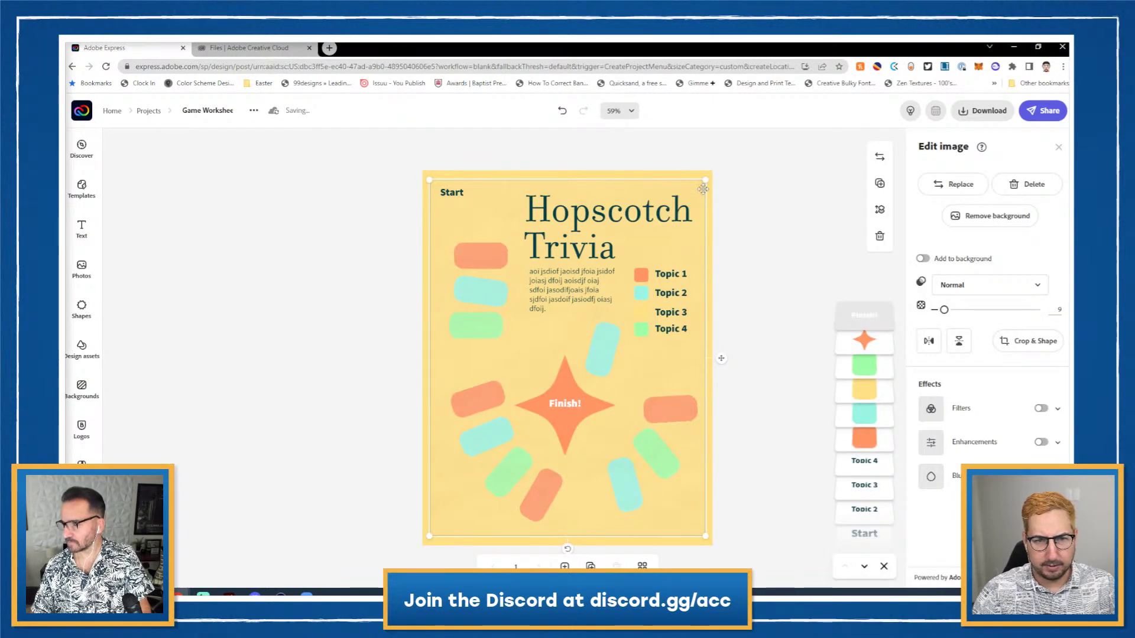
click(749, 204)
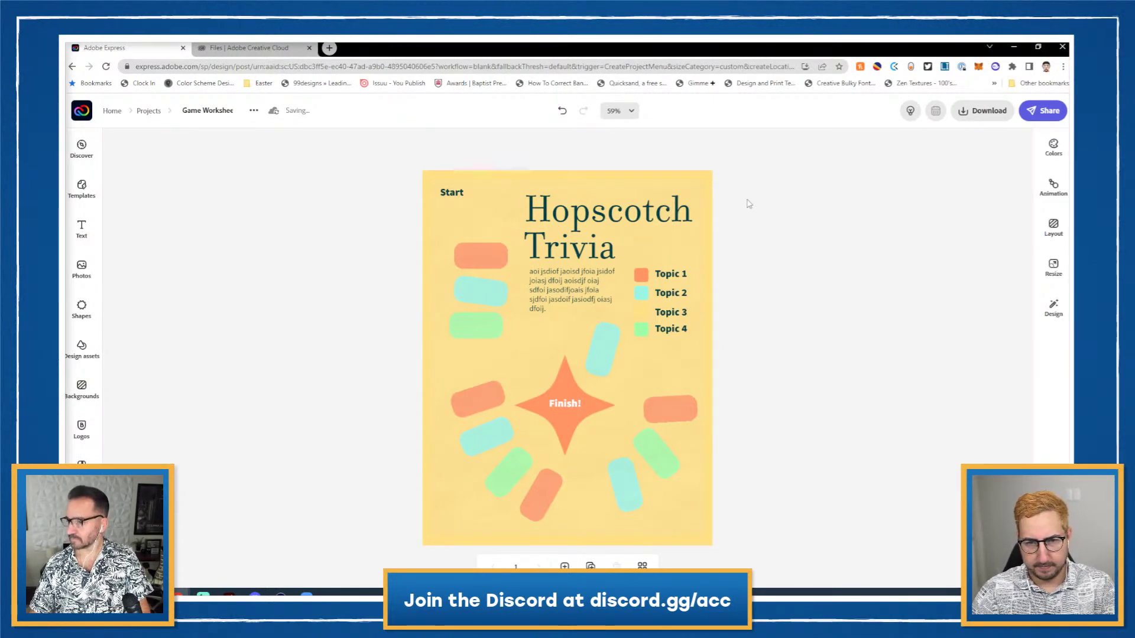
- Change the worksheet's solid page background color to the suggested white
click(702, 188)
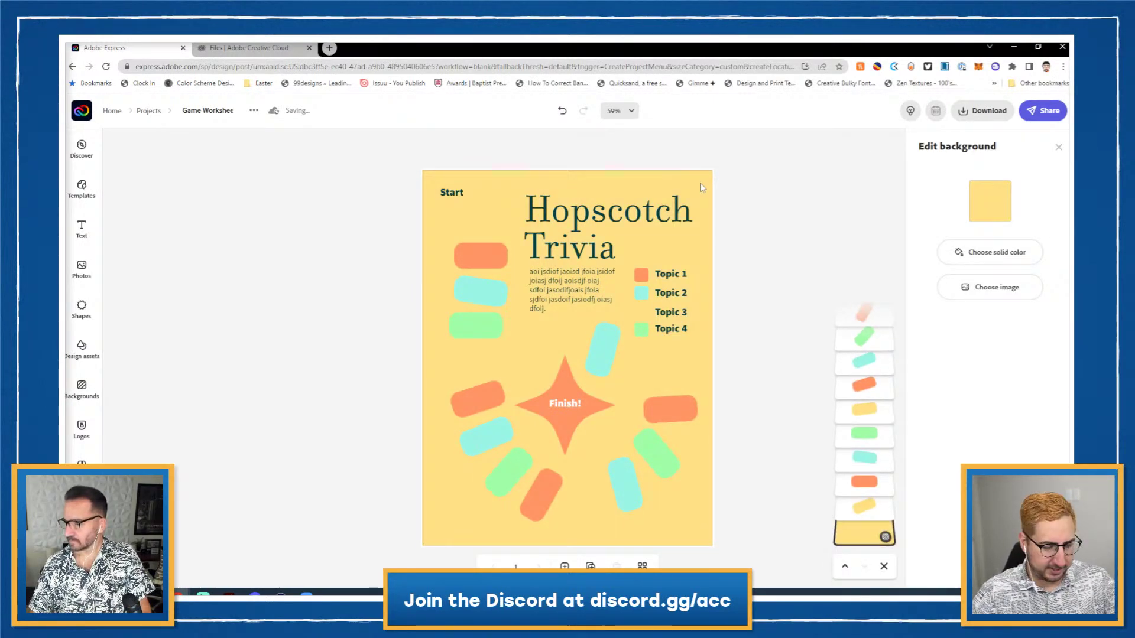
click(728, 197)
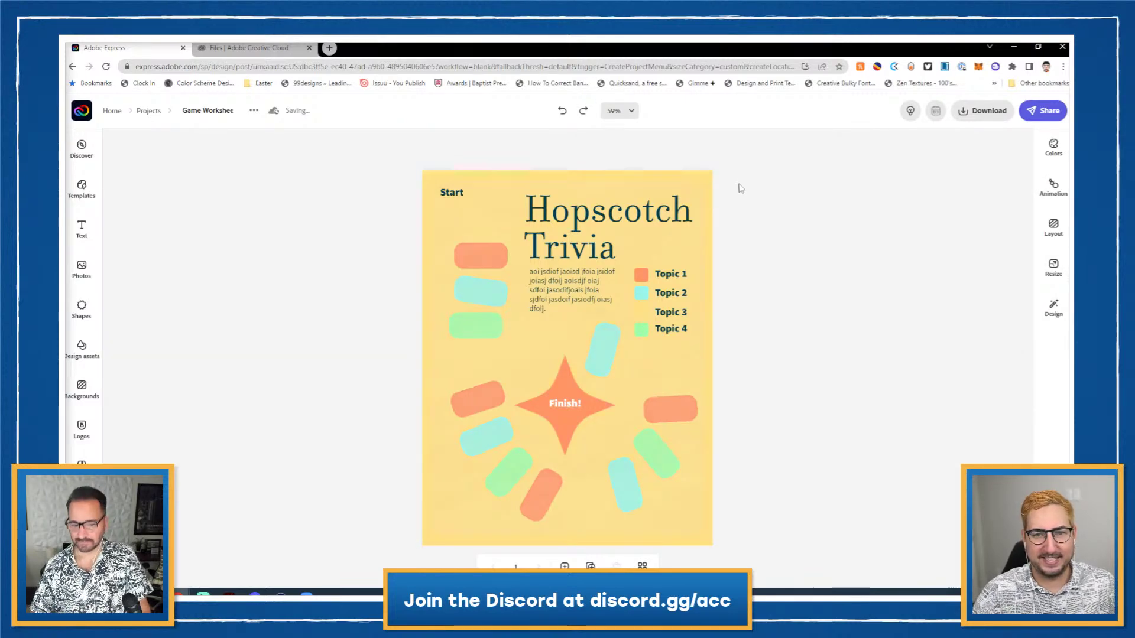
click(710, 175)
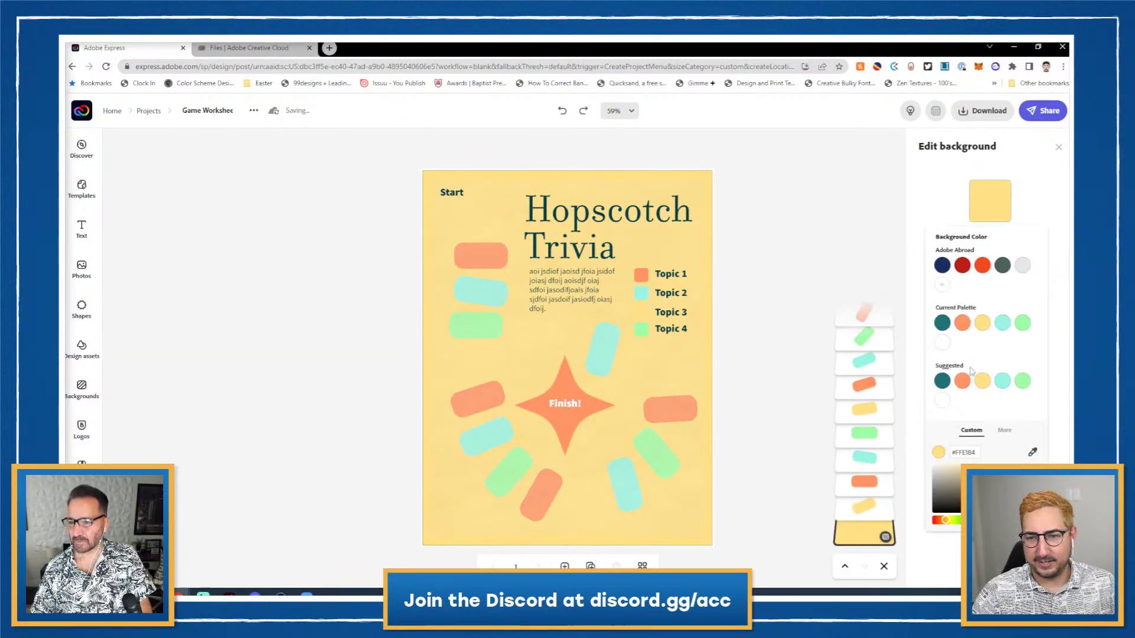
click(942, 401)
- Enlarge the faded paper texture from its corners so it covers the entire worksheet page
click(679, 184)
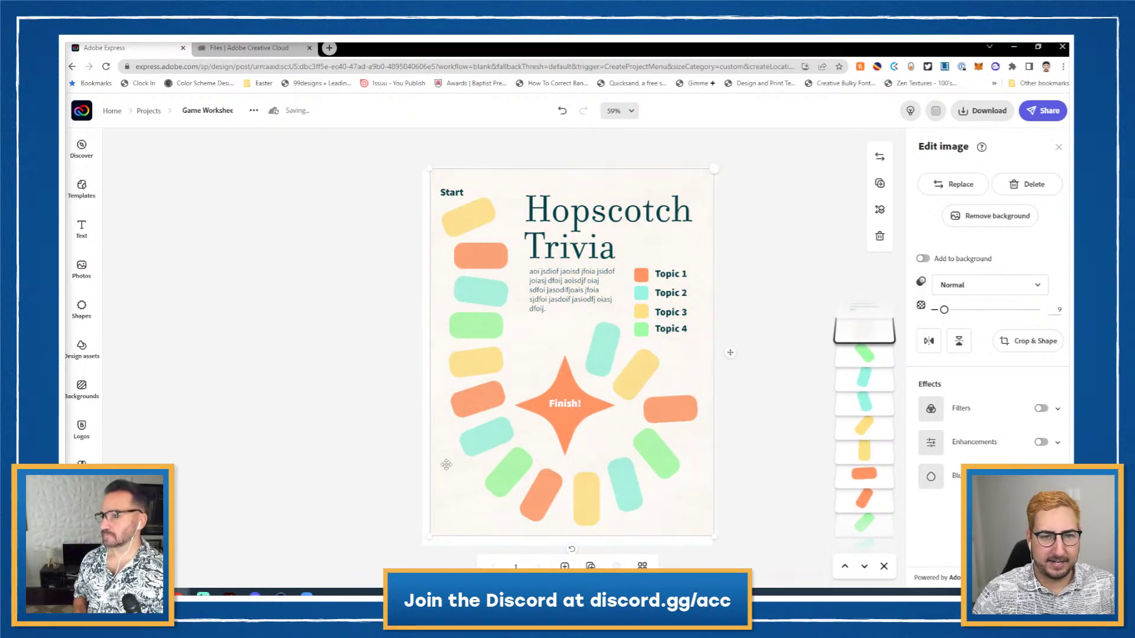
drag(426, 536, 416, 554)
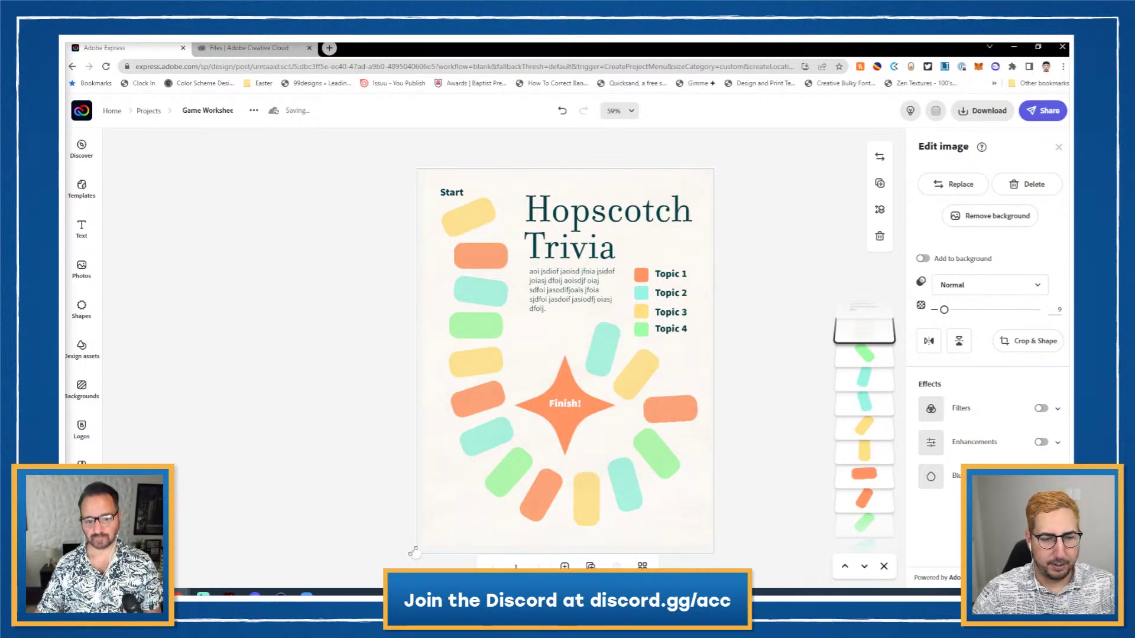
click(749, 243)
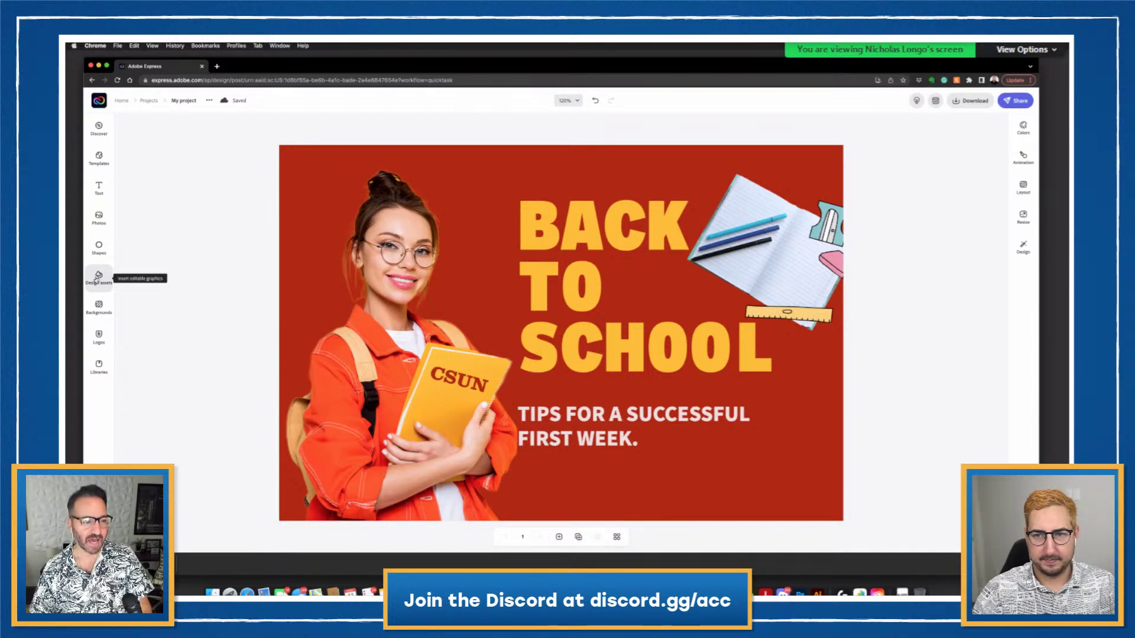
- Search the design assets for "backpack" and add the green-grey backpack sticker to the back-to-school graphic
click(99, 277)
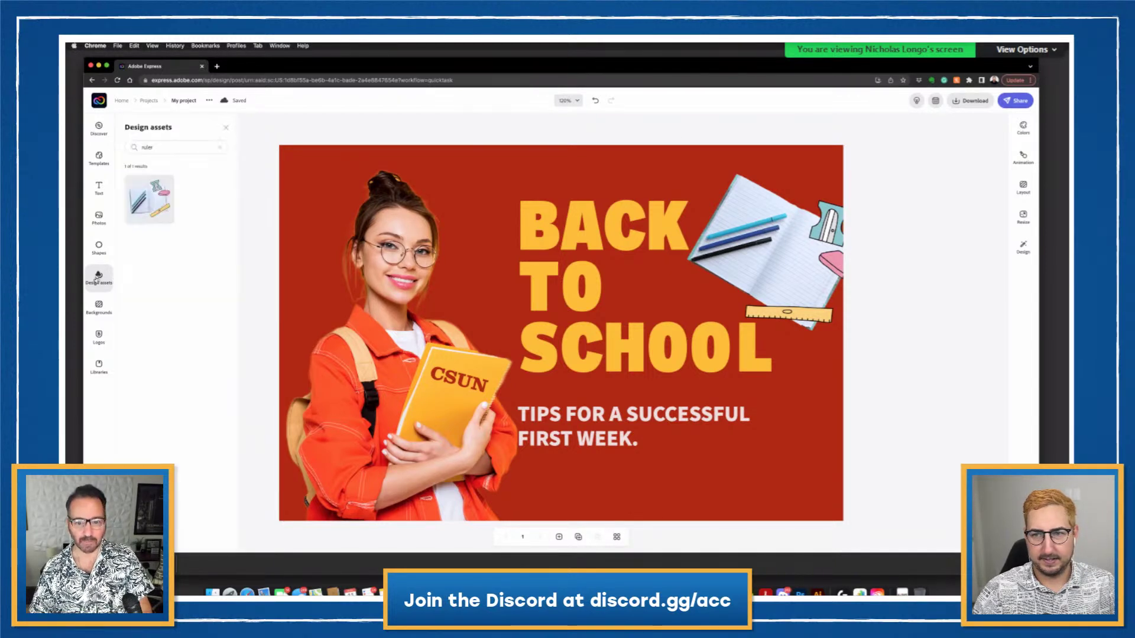
click(180, 142)
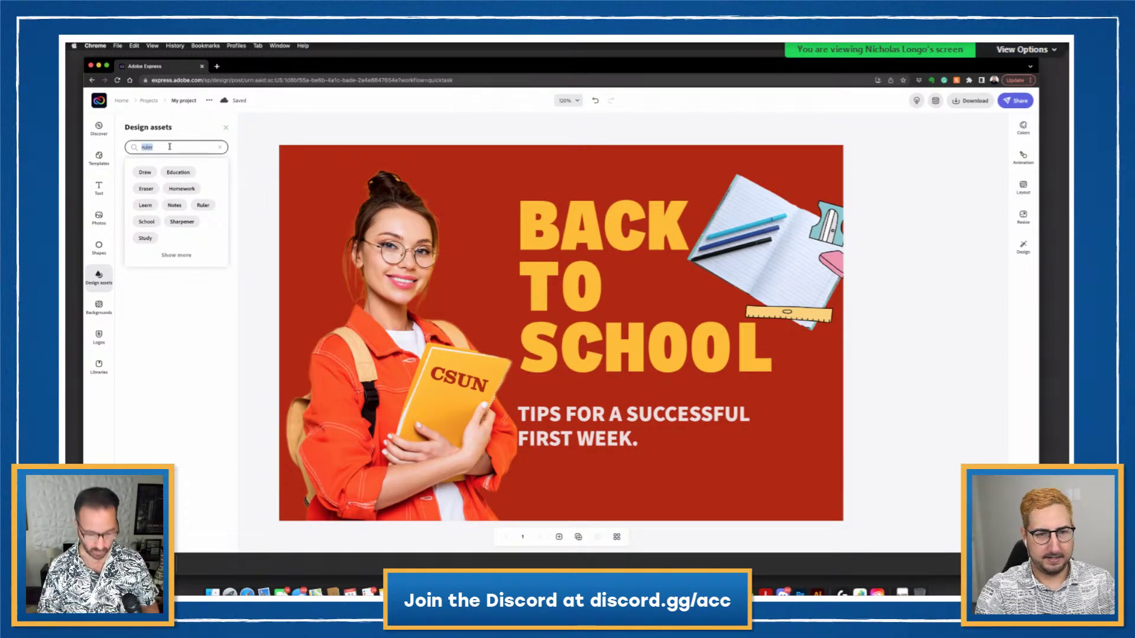
text(back)
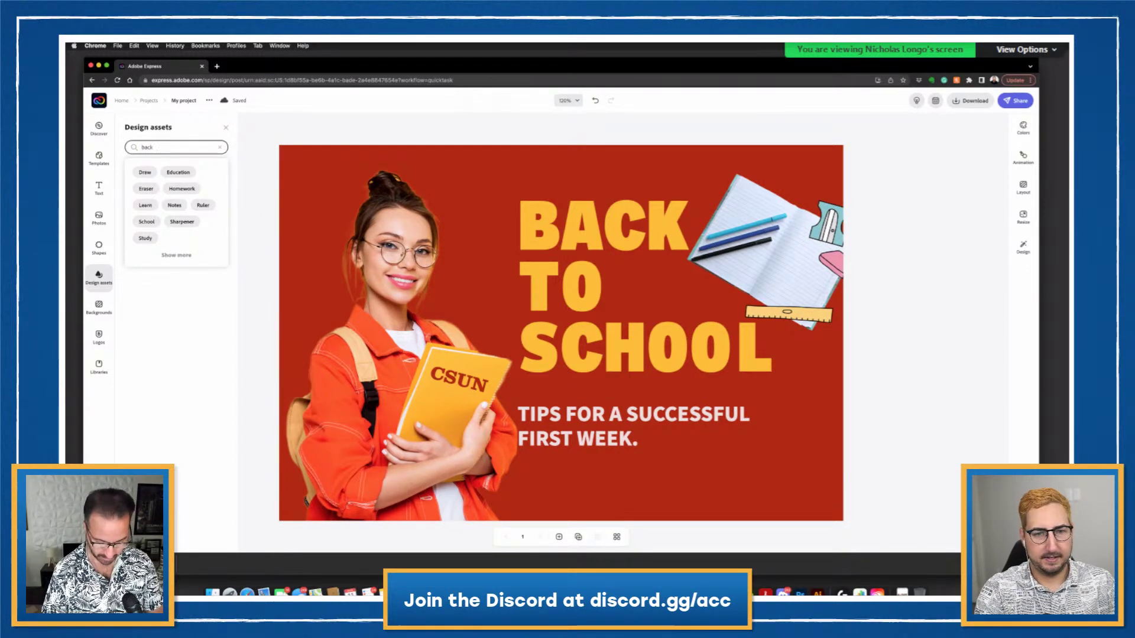
text(pack)
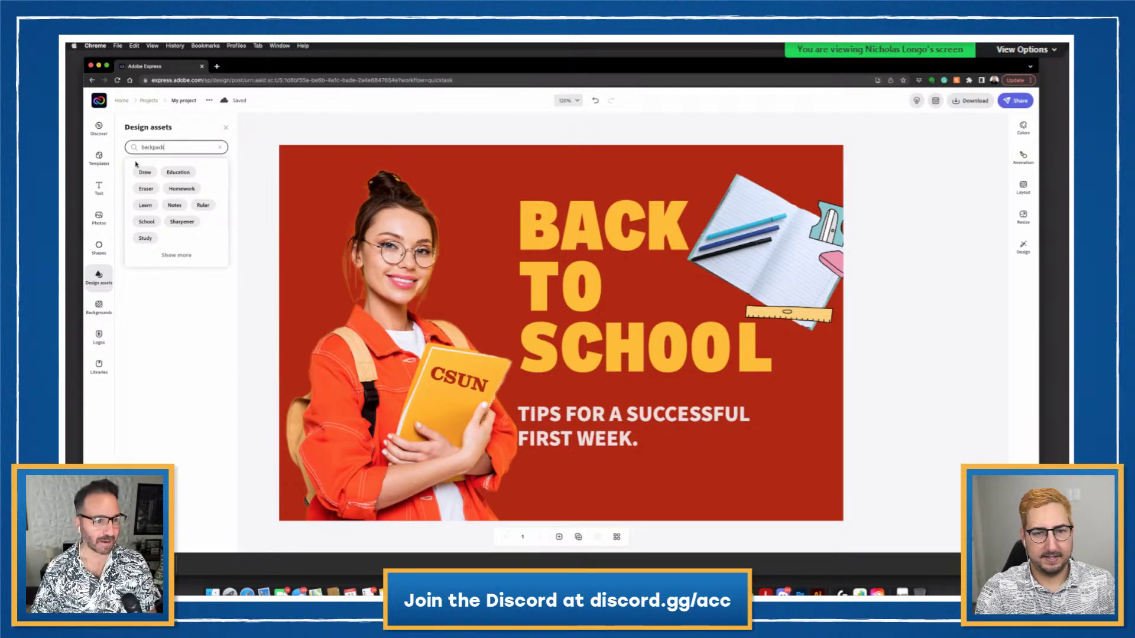
key(Return)
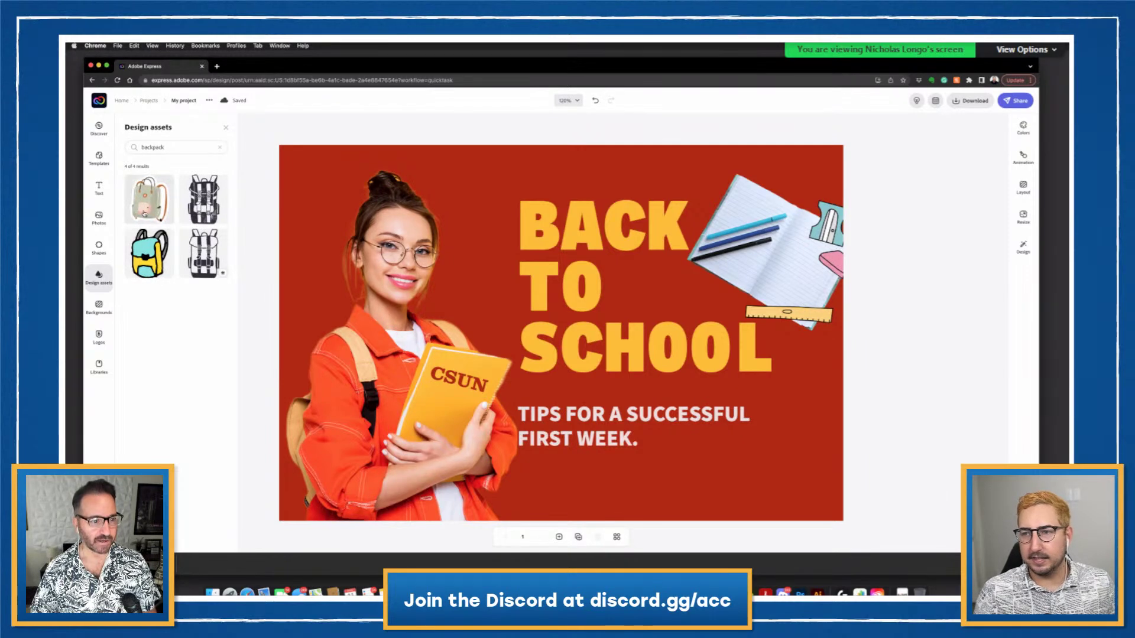
click(145, 212)
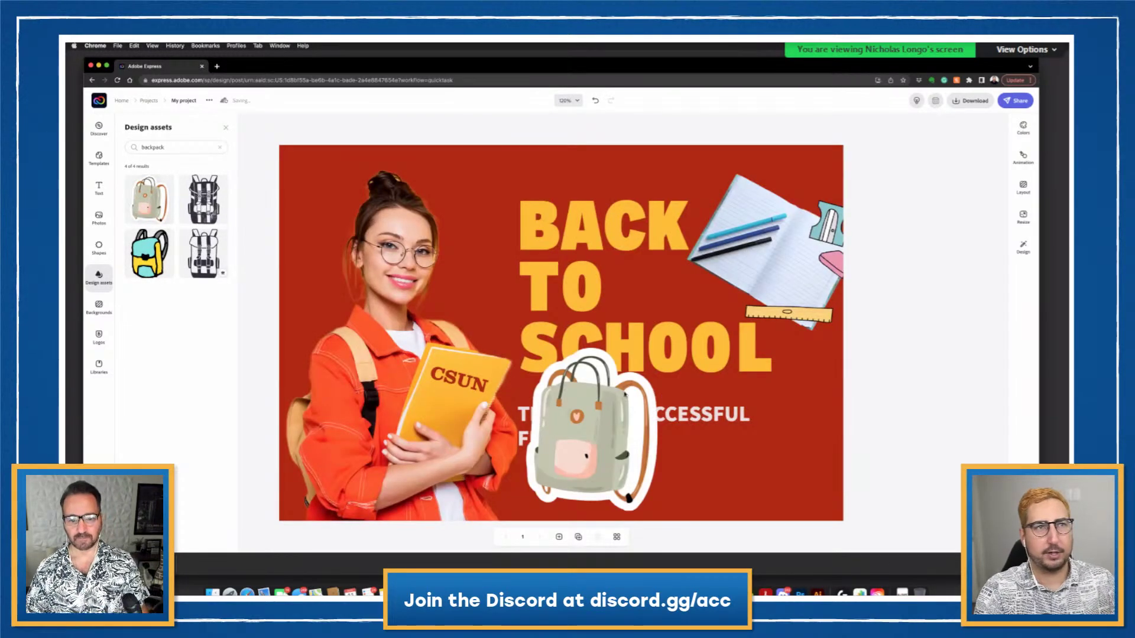
- Move the backpack sticker to the graphic's lower-right corner and tilt it clockwise beside the tips text
drag(607, 448, 736, 398)
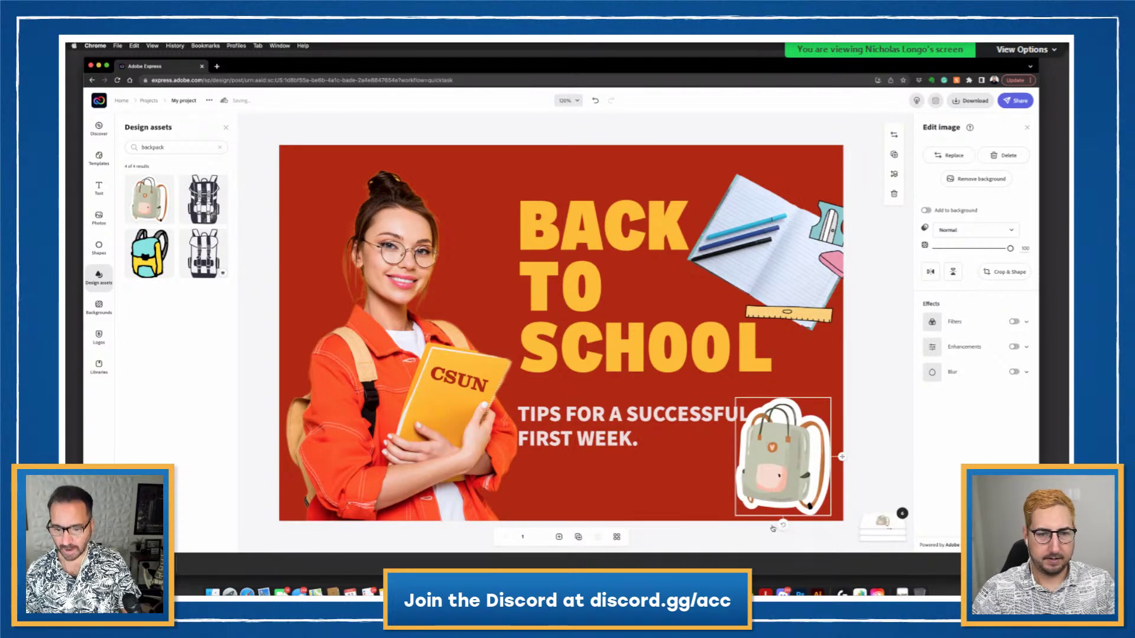
drag(772, 527, 739, 510)
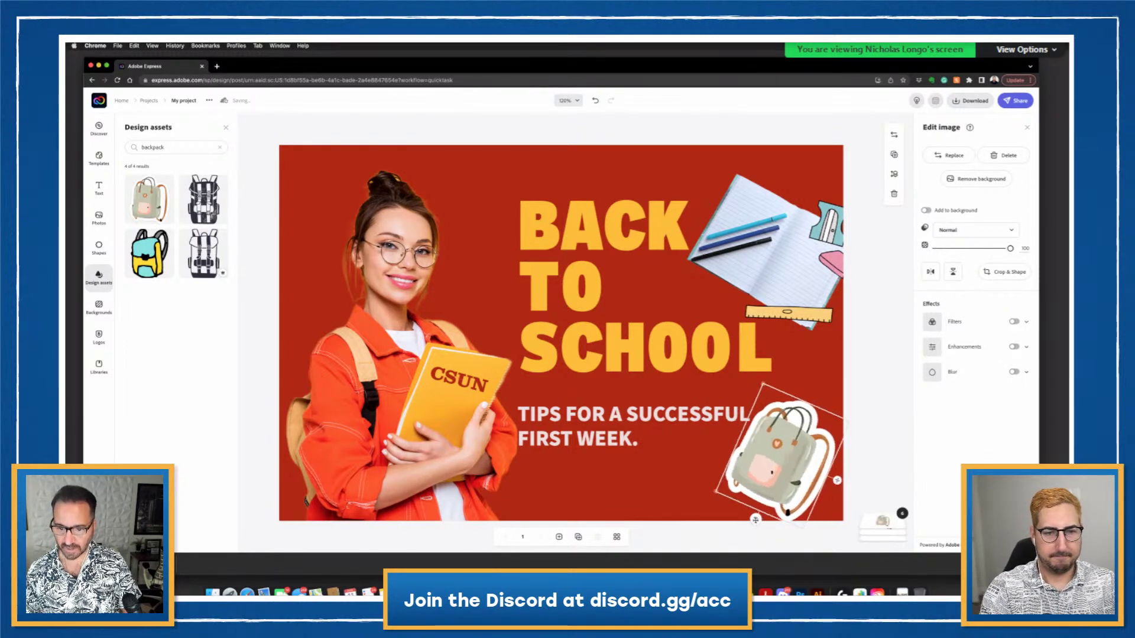
click(798, 455)
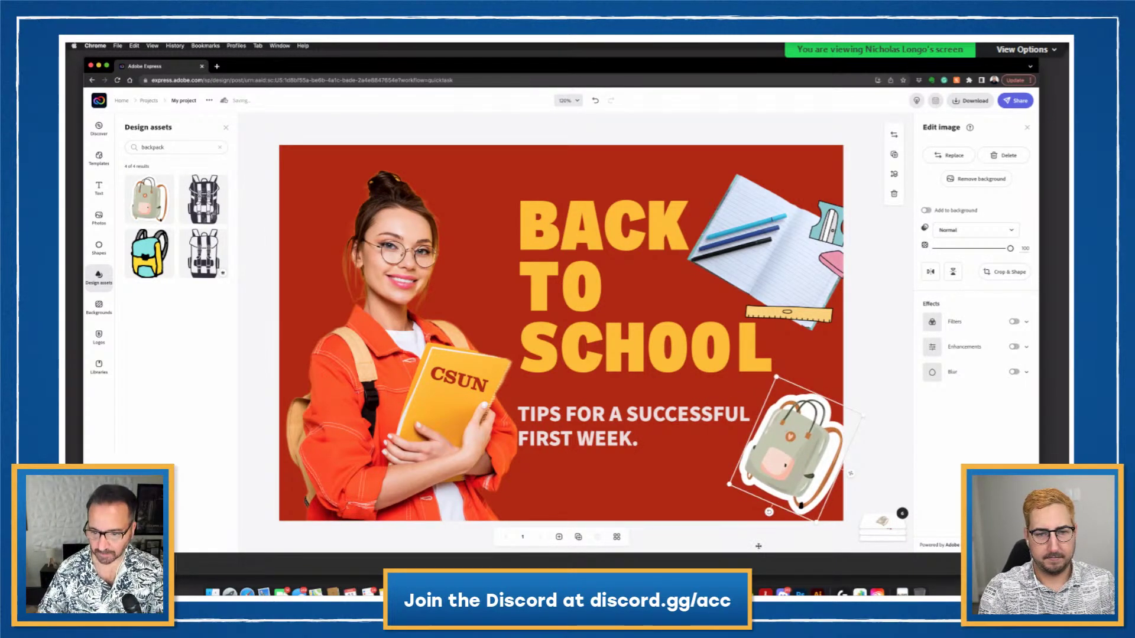
click(771, 532)
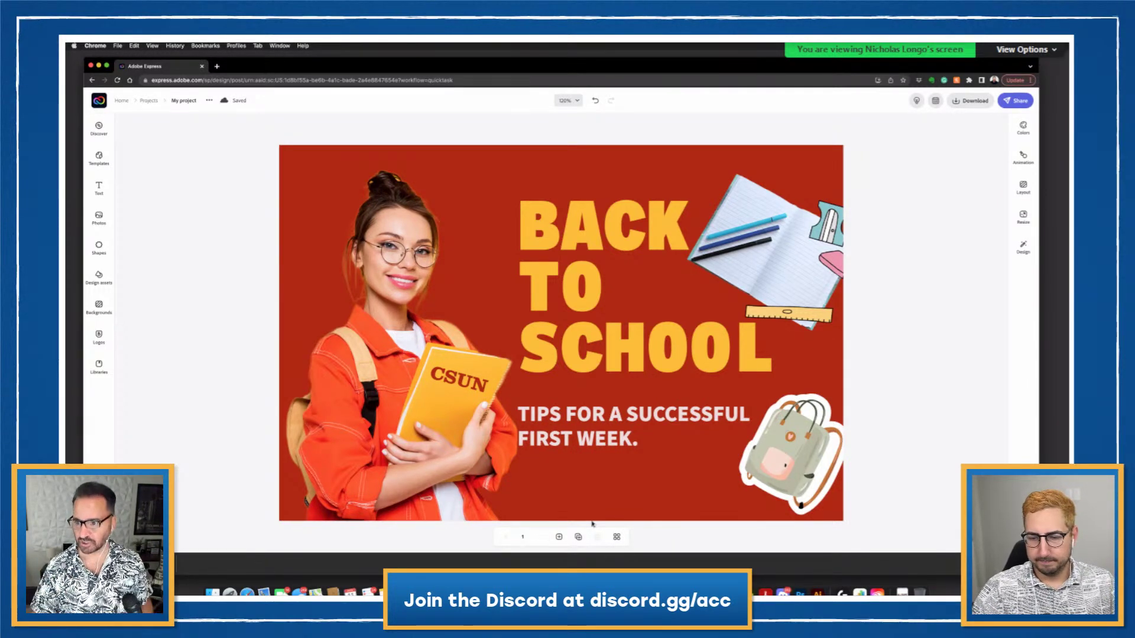
- Resize the back-to-school graphic to the YouTube thumbnail preset, 1280 x 720
click(1025, 217)
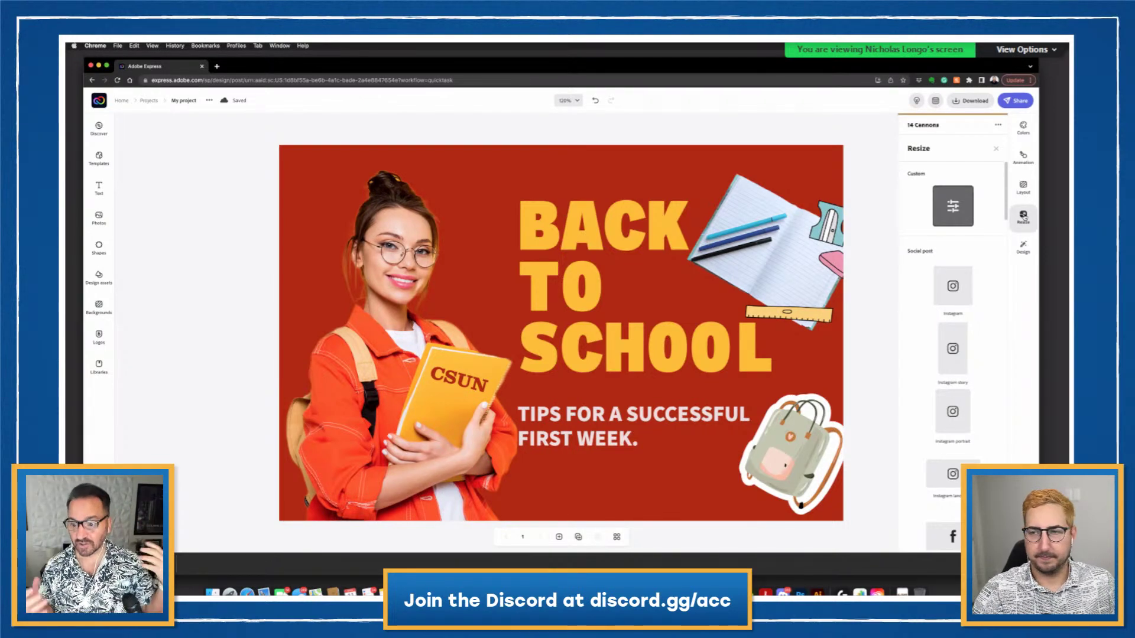
scroll(951, 527, down, 5)
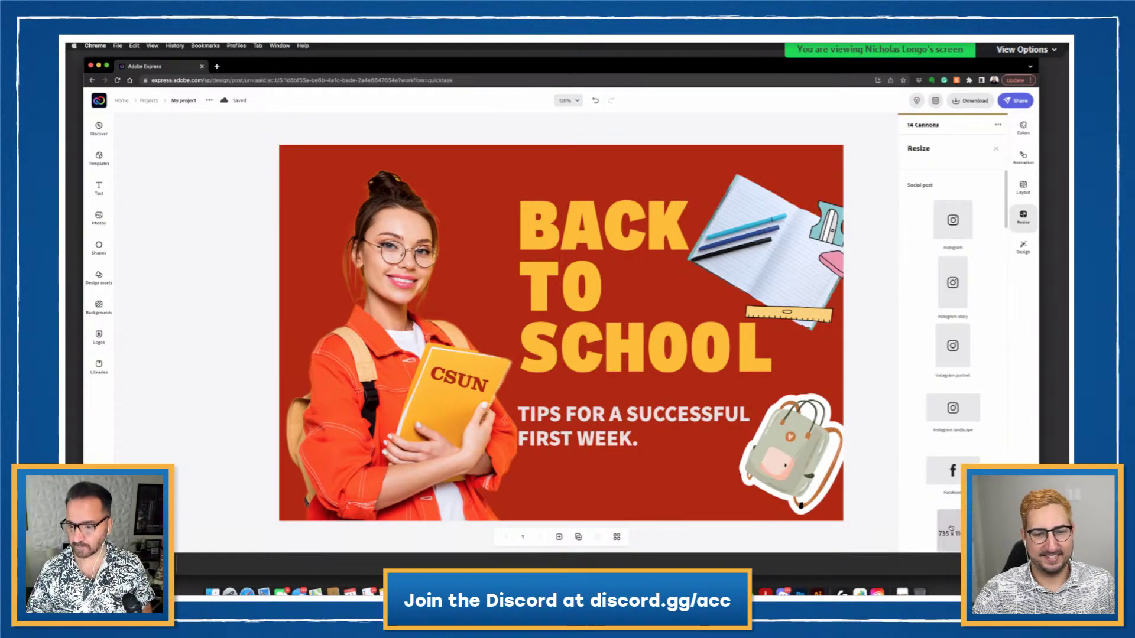
scroll(951, 527, down, 2)
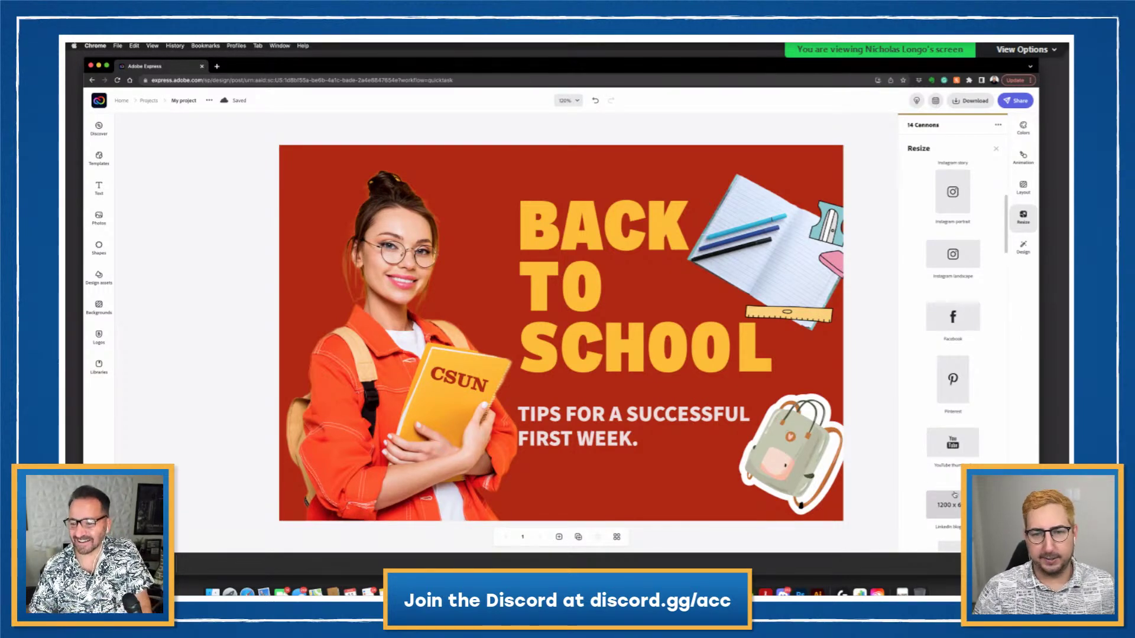
scroll(946, 488, down, 2)
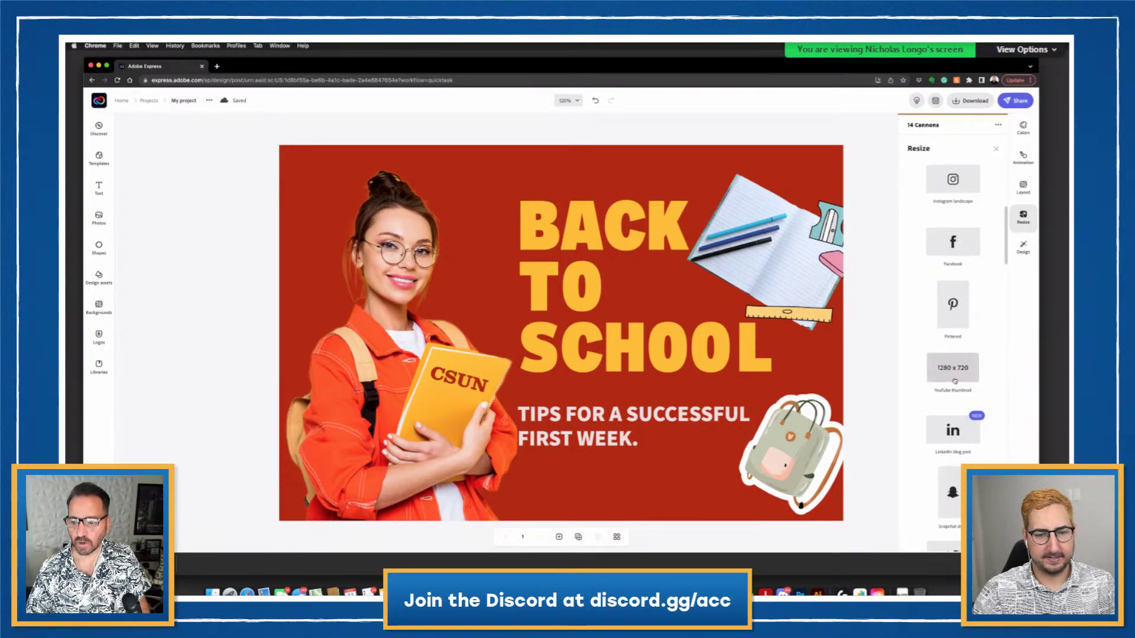
click(953, 369)
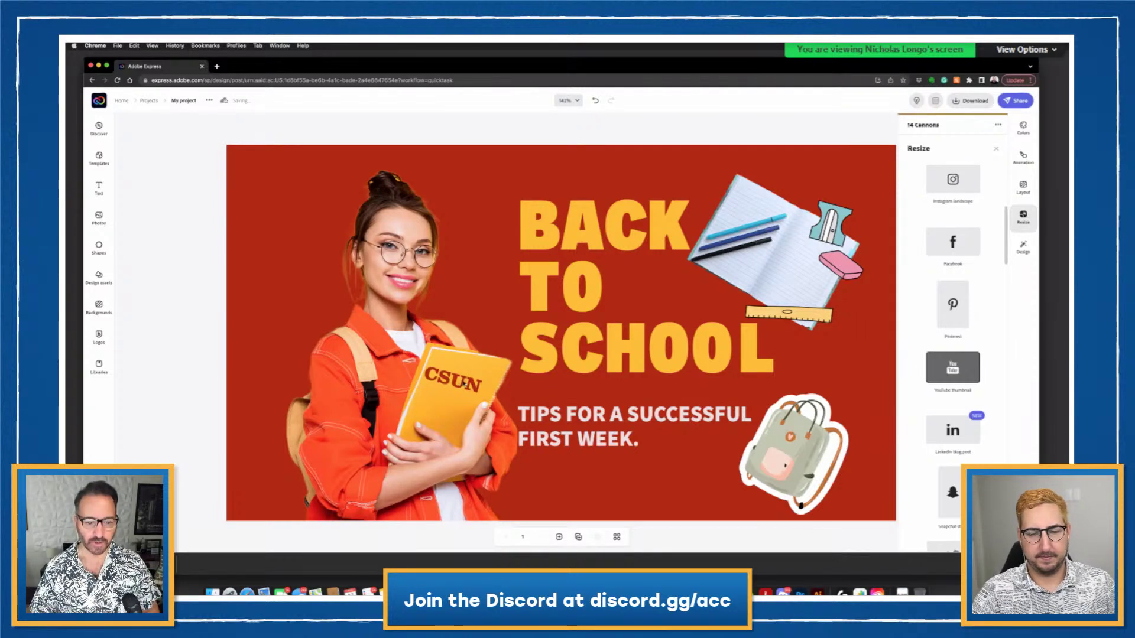
- Undo the shift of the CSUN label, then try moving the student photo further left and undo that move
key(super+z)
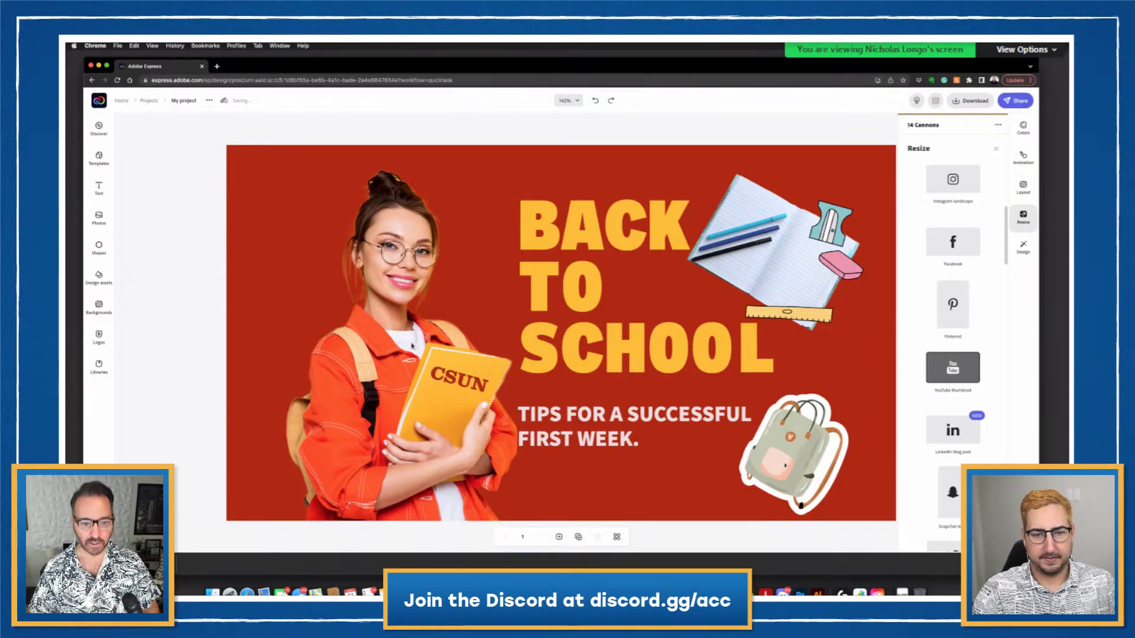
click(412, 346)
drag(412, 346, 360, 367)
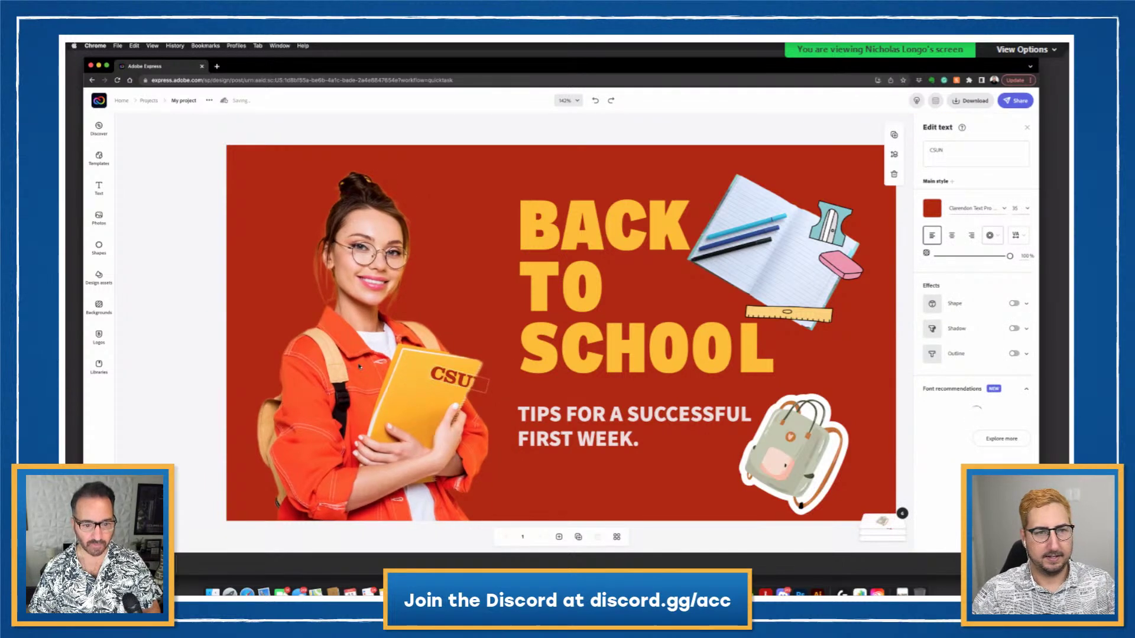
key(super+z)
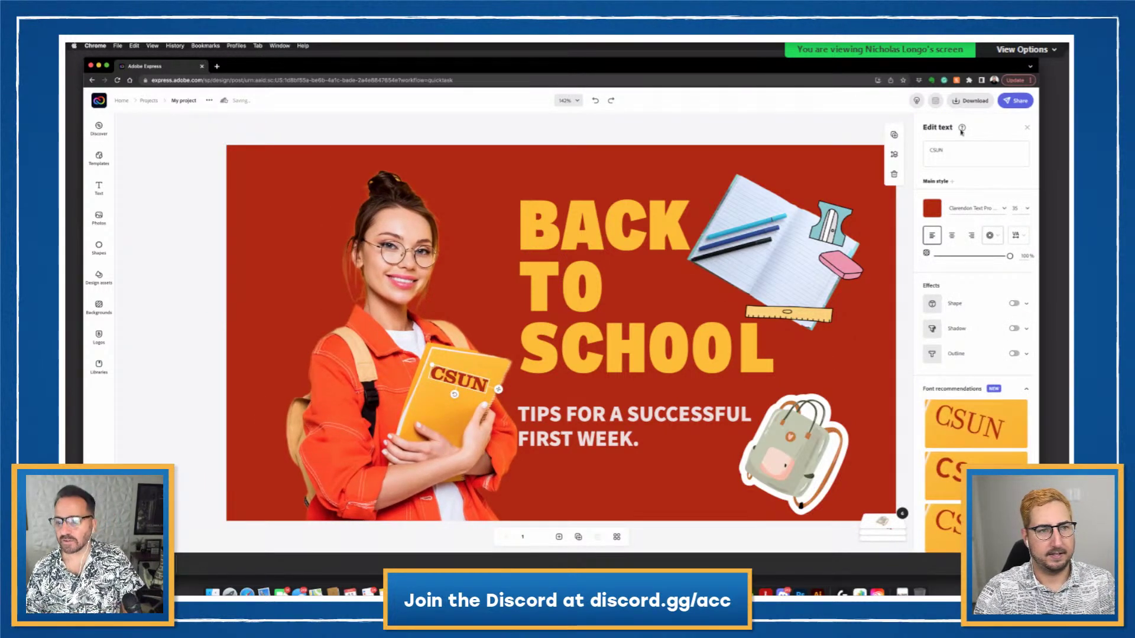
click(780, 119)
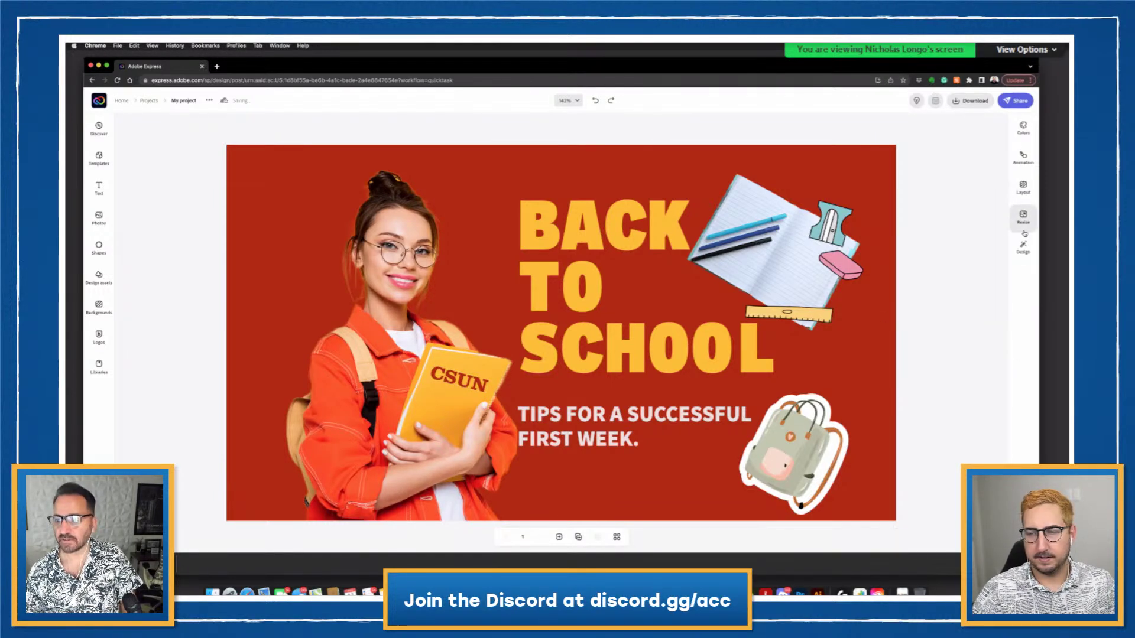
- Download the back-to-school YouTube thumbnail as an image file
click(985, 102)
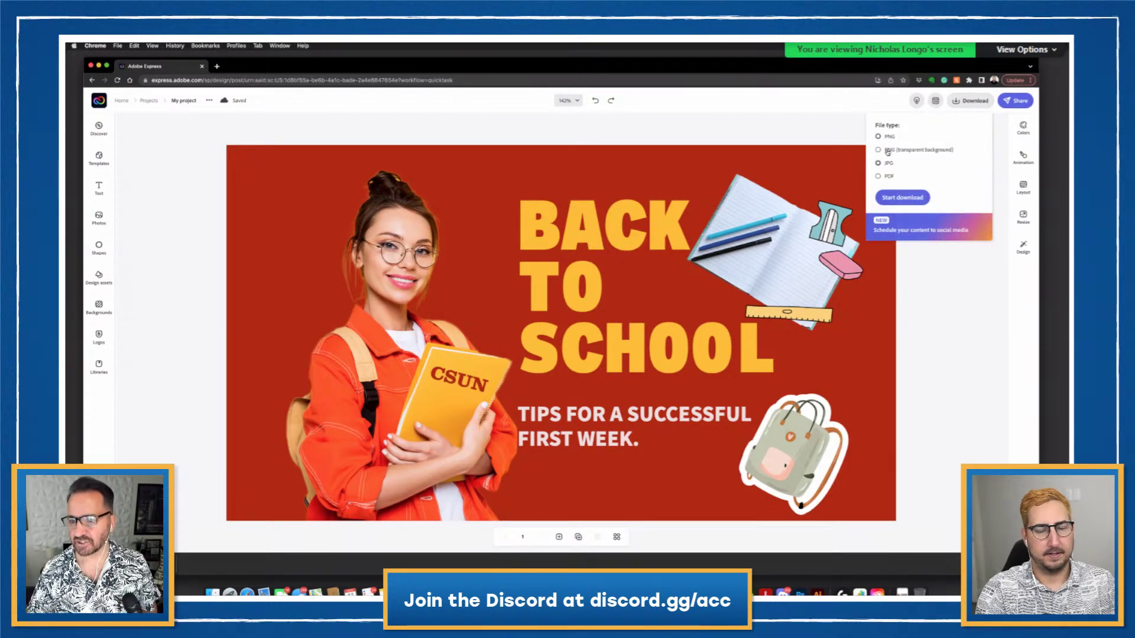
click(902, 197)
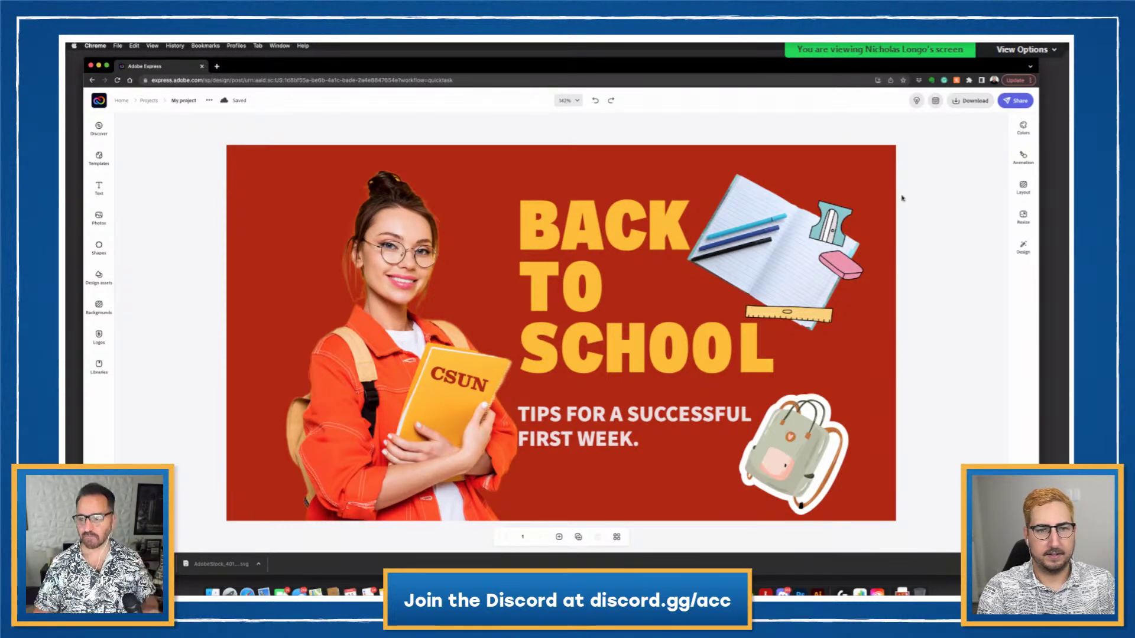
- Resize the graphic to the vertical Snapchat story preset, 1080 x 1920
click(1023, 217)
scroll(952, 355, down, 5)
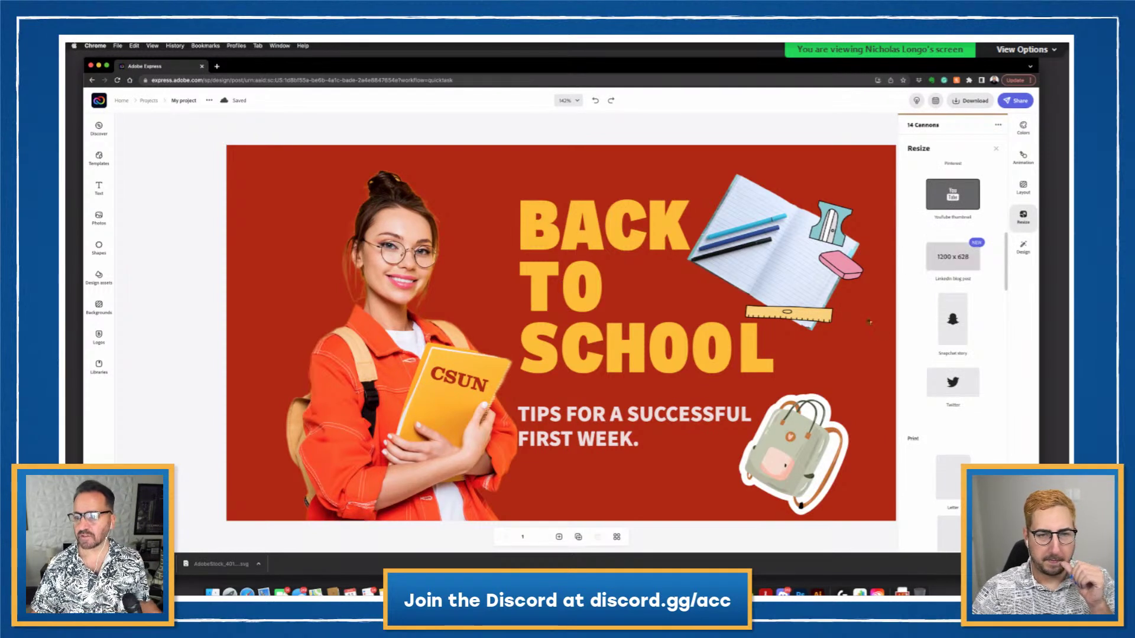
scroll(949, 421, down, 2)
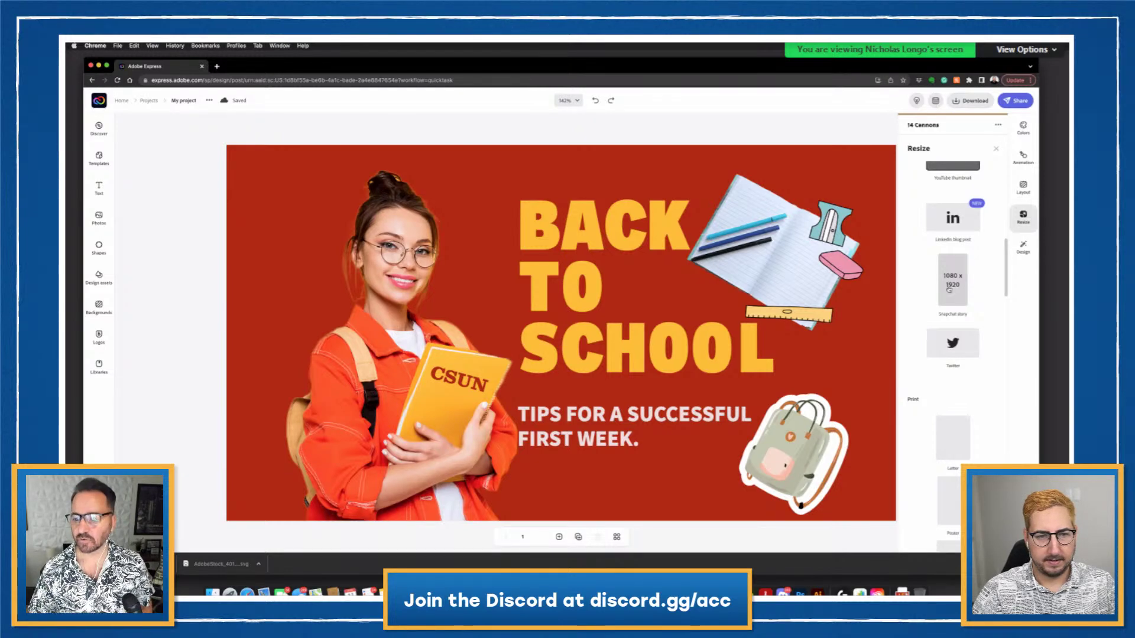
click(949, 289)
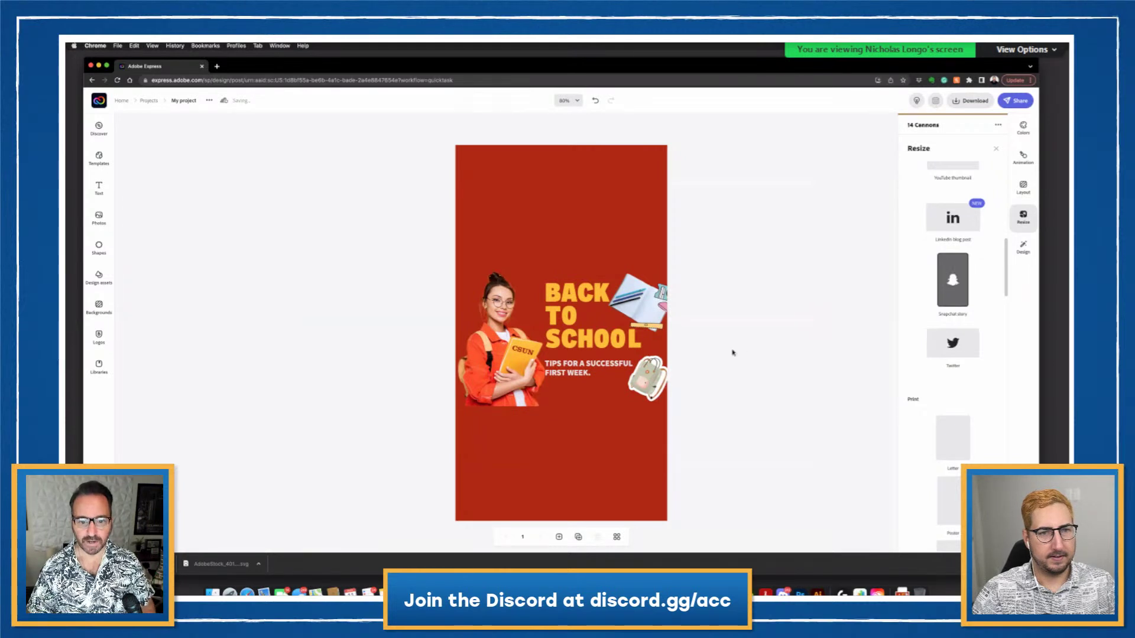
- Rearrange the story layout with the student at the bottom centre, the heading group near the top and the notebook supplies in the top-right corner
drag(492, 311, 544, 426)
drag(568, 293, 508, 257)
drag(642, 295, 627, 106)
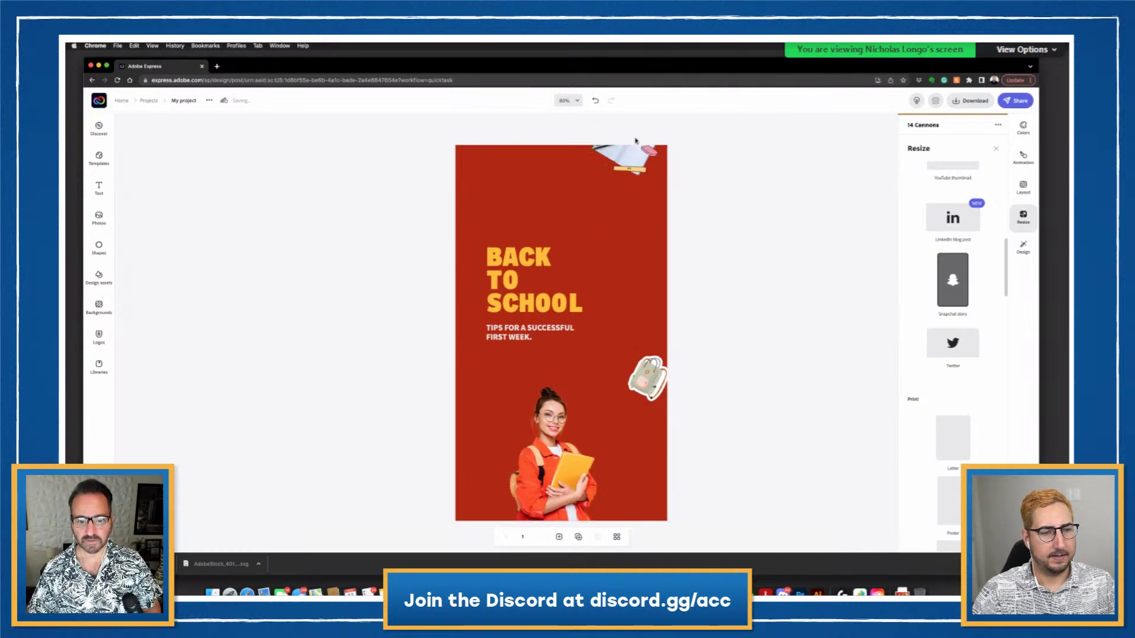
drag(559, 337, 562, 239)
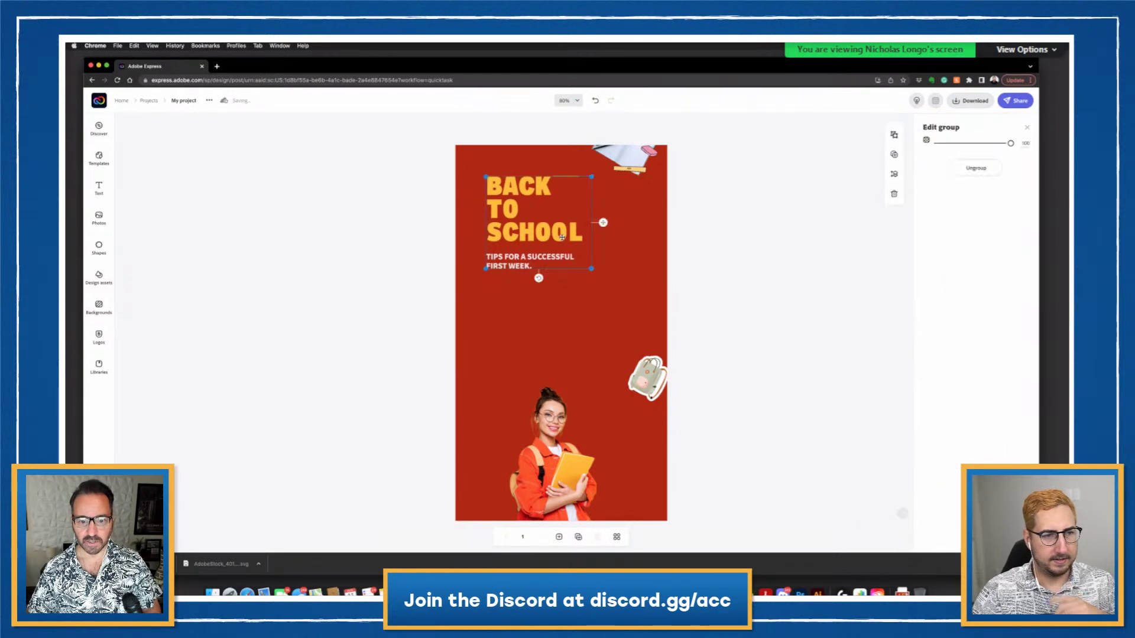
- Enlarge the heading group to nearly the full story width, then place the student at the lower right and the backpack at the lower left
drag(596, 276, 687, 348)
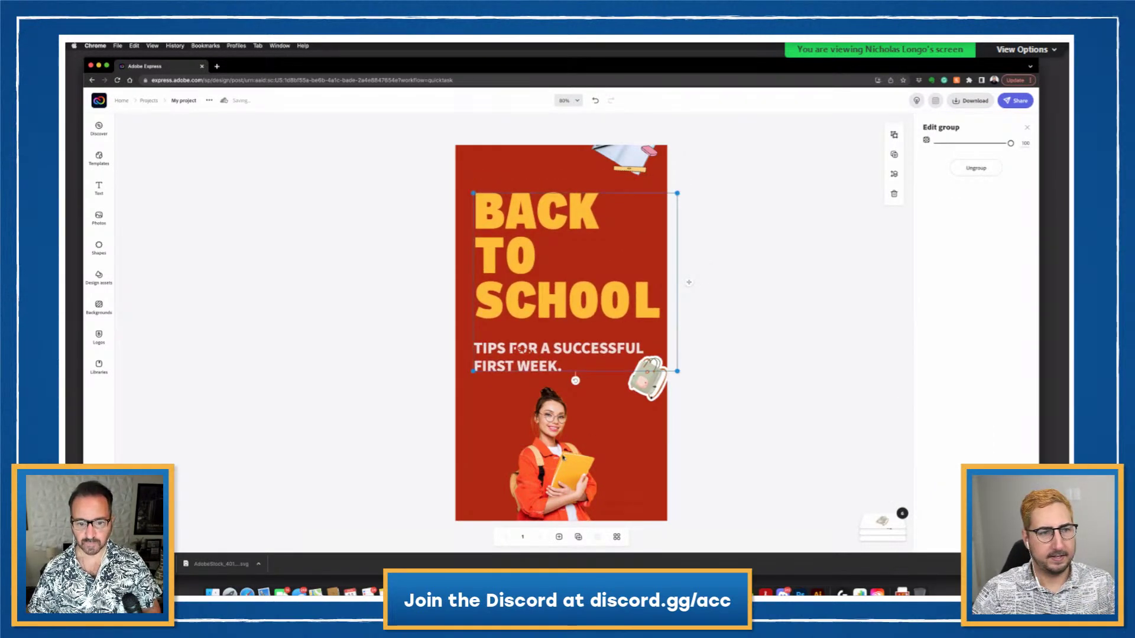
drag(563, 458, 610, 457)
drag(637, 394, 507, 448)
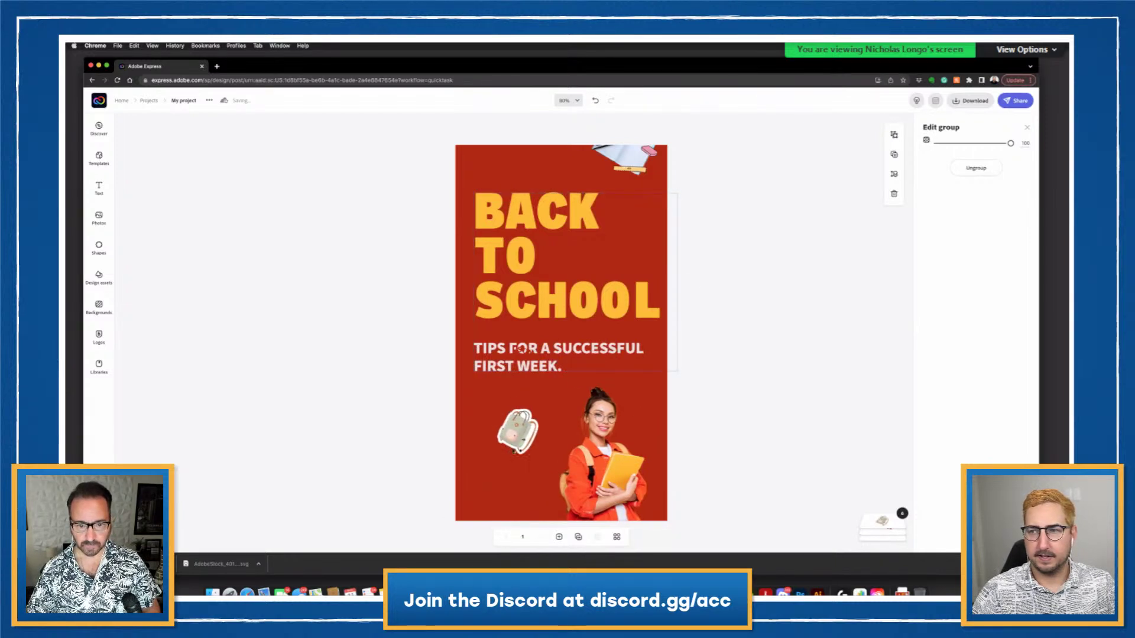
- Place the CSUN label on the cover of the student's yellow notebook
click(520, 349)
double_click(523, 351)
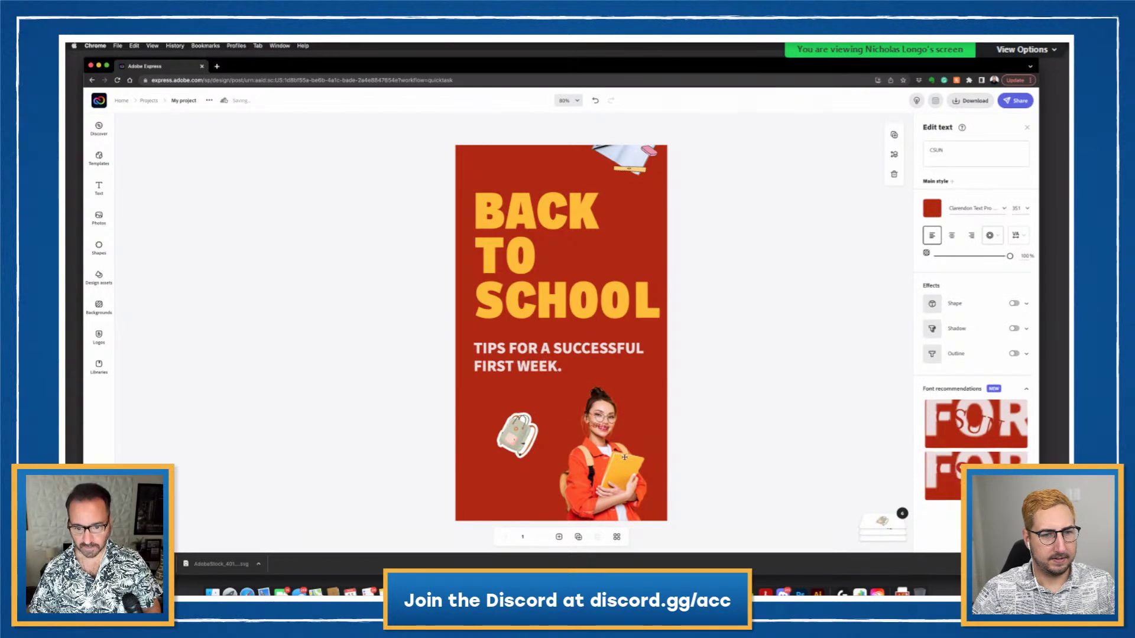
click(742, 431)
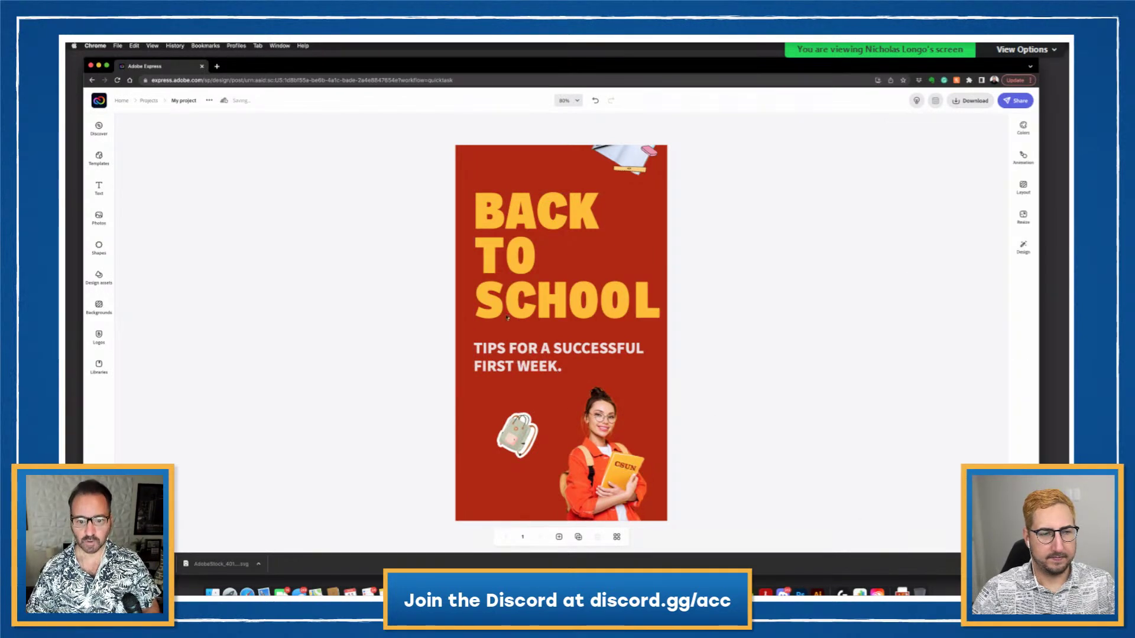
- Move the heading group slightly down and bring the notebook supplies further into the story's top-right corner
drag(508, 309, 507, 324)
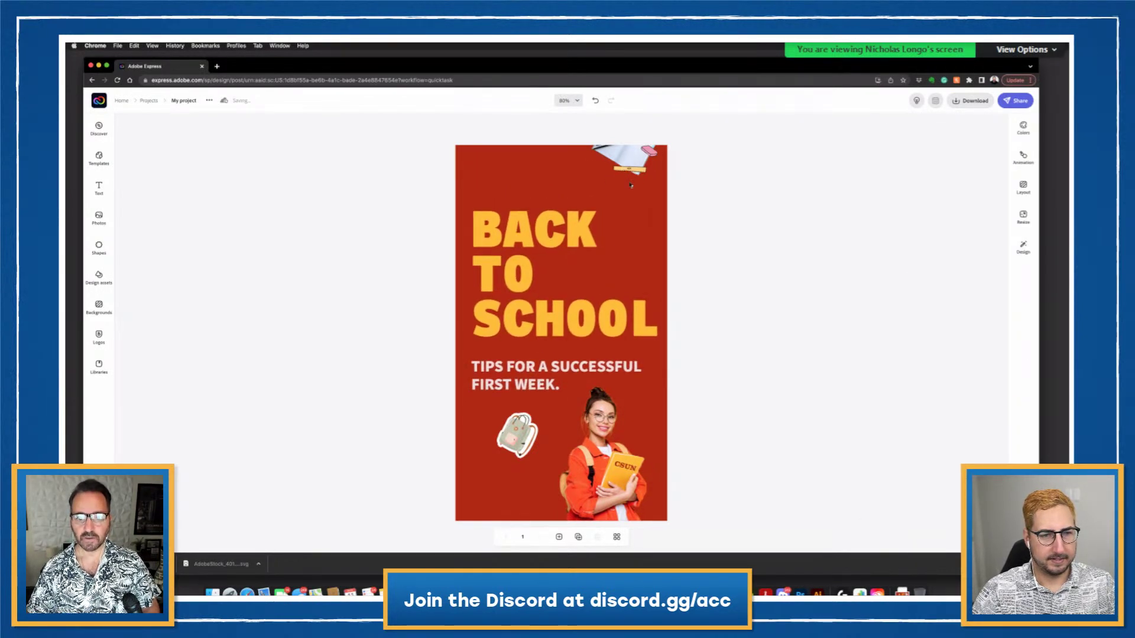
mouse_move(631, 185)
mouse_down()
mouse_move(639, 263)
mouse_move(634, 191)
mouse_up()
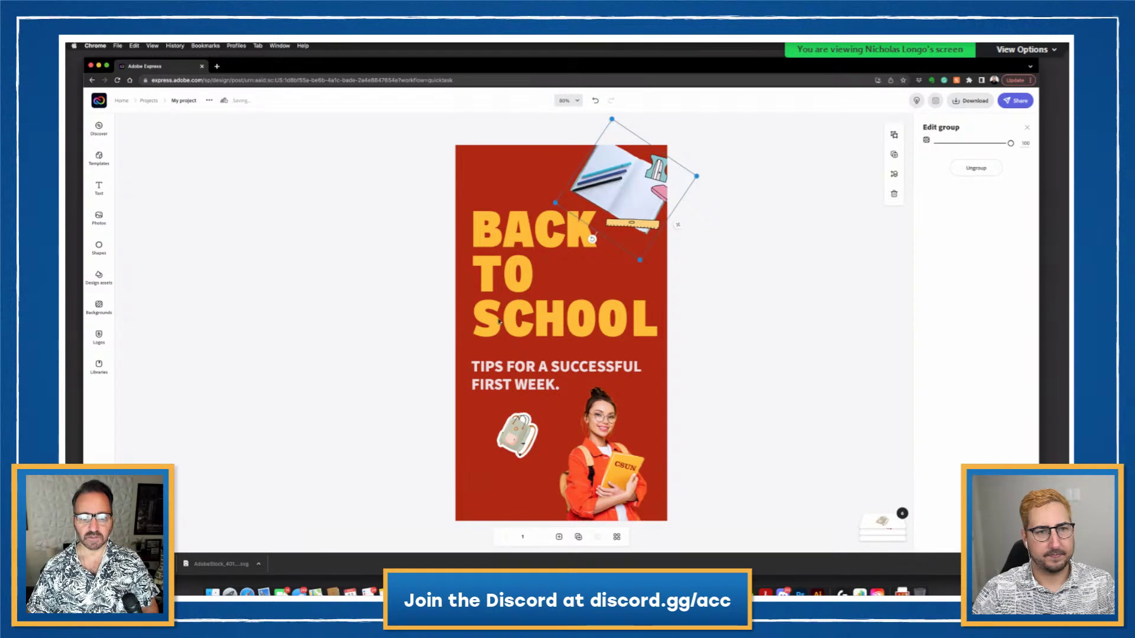
key(Escape)
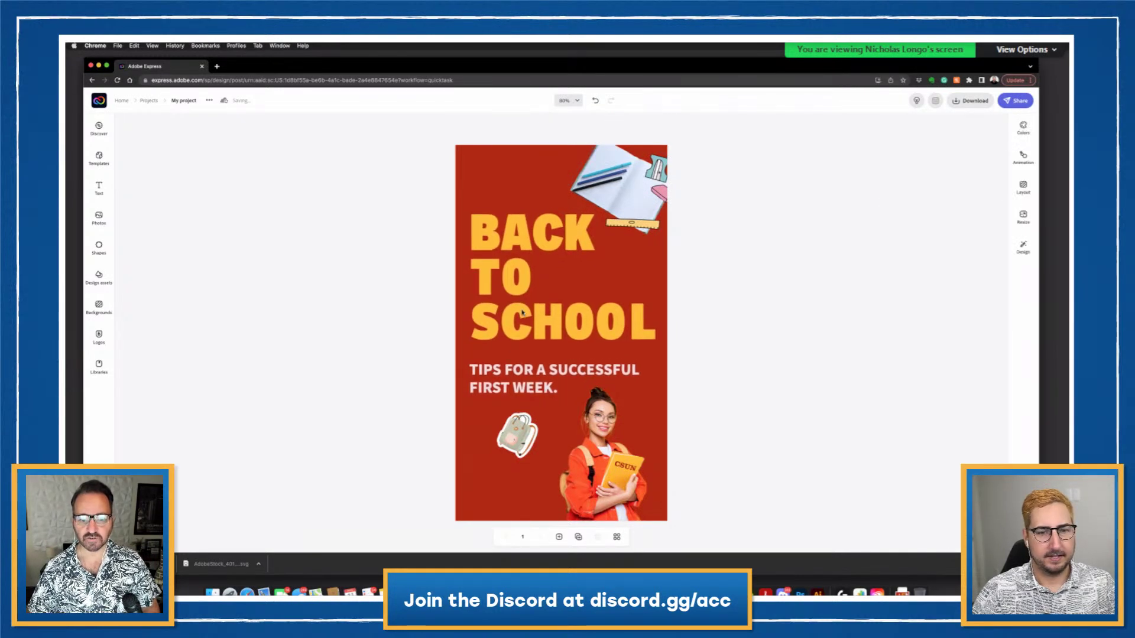
- Enlarge the student photo to the canvas's right edge and scale up the backpack to fill the lower-left area
click(609, 438)
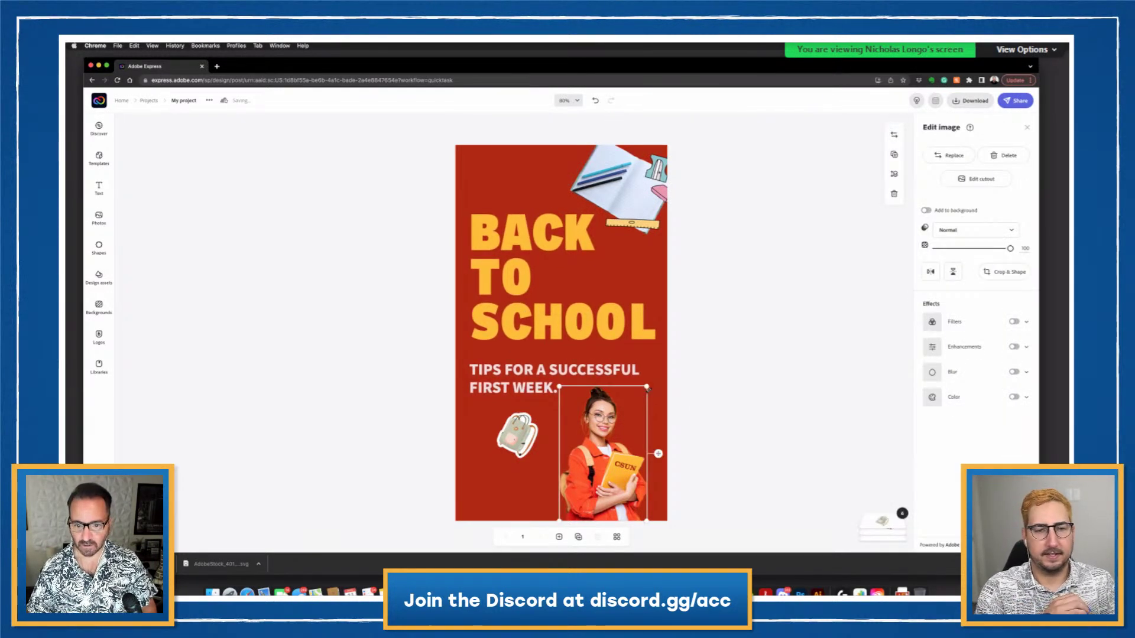
mouse_move(661, 364)
mouse_down()
mouse_move(667, 348)
mouse_move(678, 354)
mouse_up()
click(712, 370)
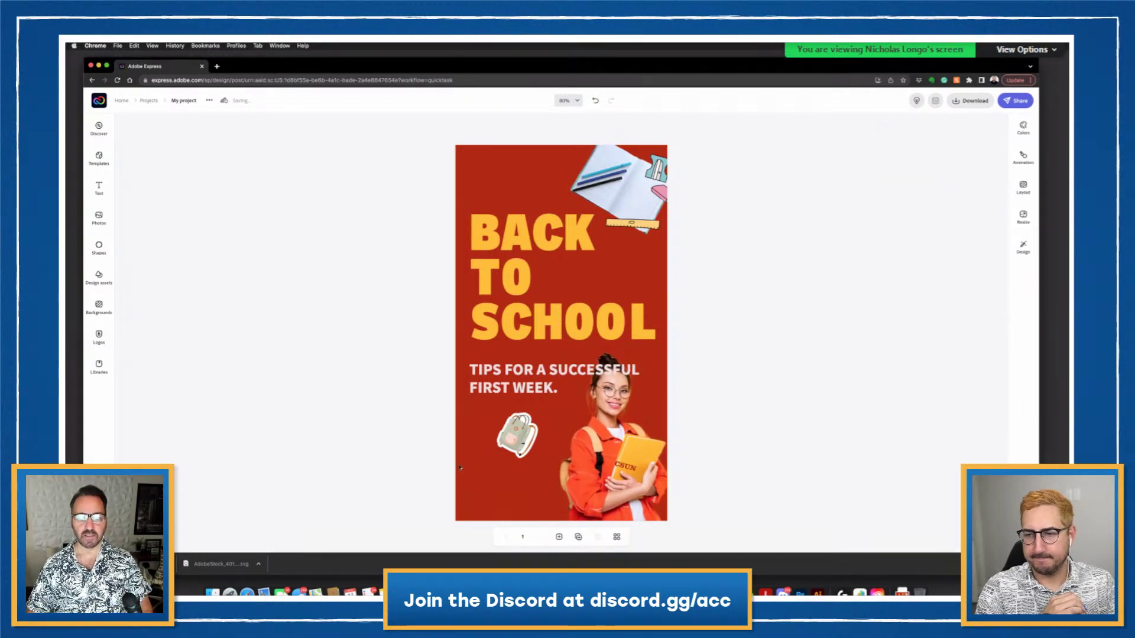
click(520, 452)
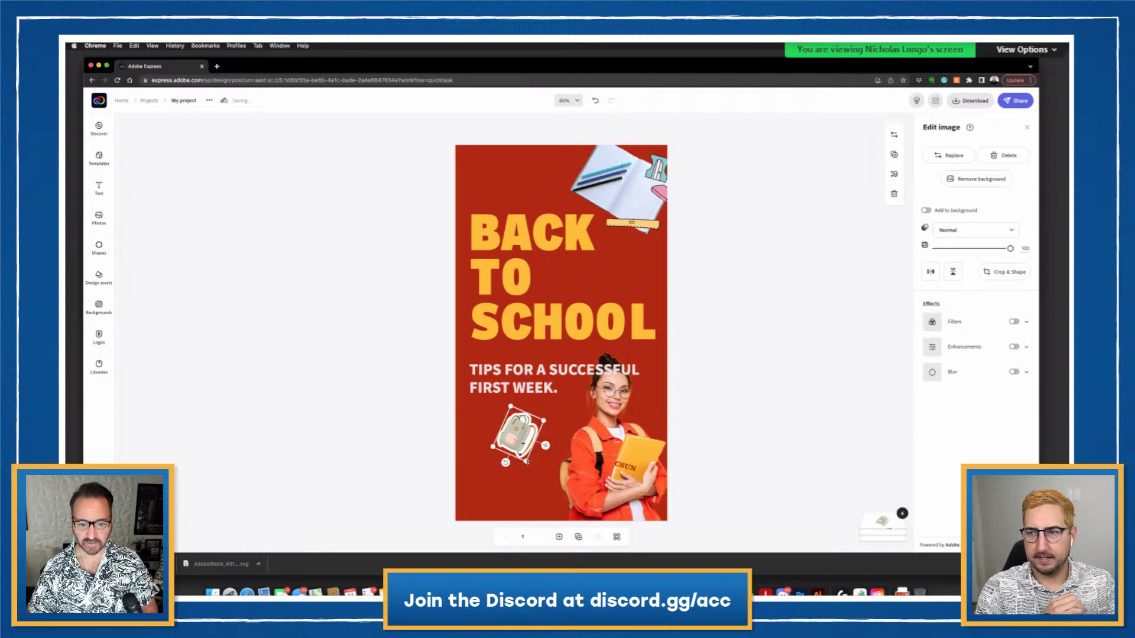
mouse_move(527, 462)
mouse_down()
mouse_move(543, 512)
mouse_move(532, 517)
mouse_move(519, 454)
mouse_up()
click(391, 365)
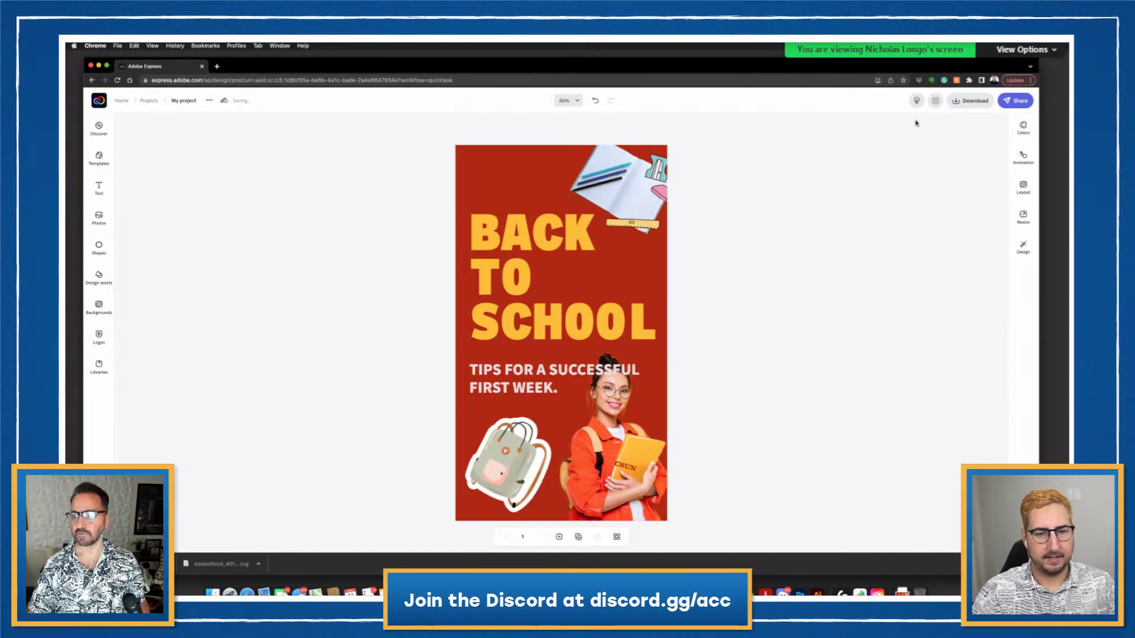
- Download the Snapchat story graphic as a JPG
click(970, 102)
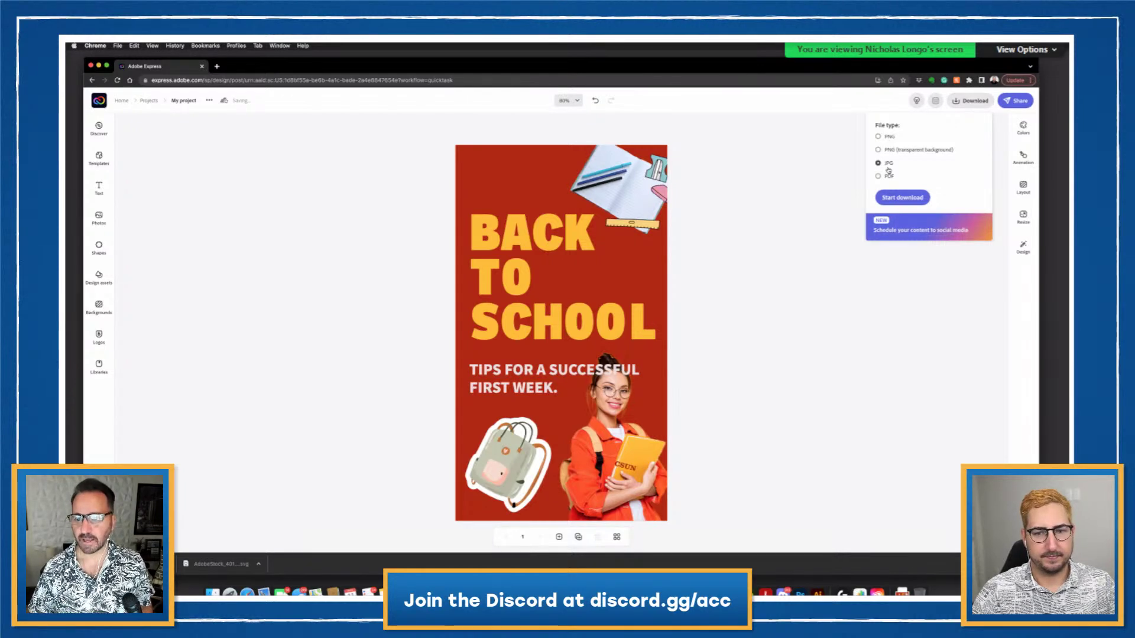
click(904, 199)
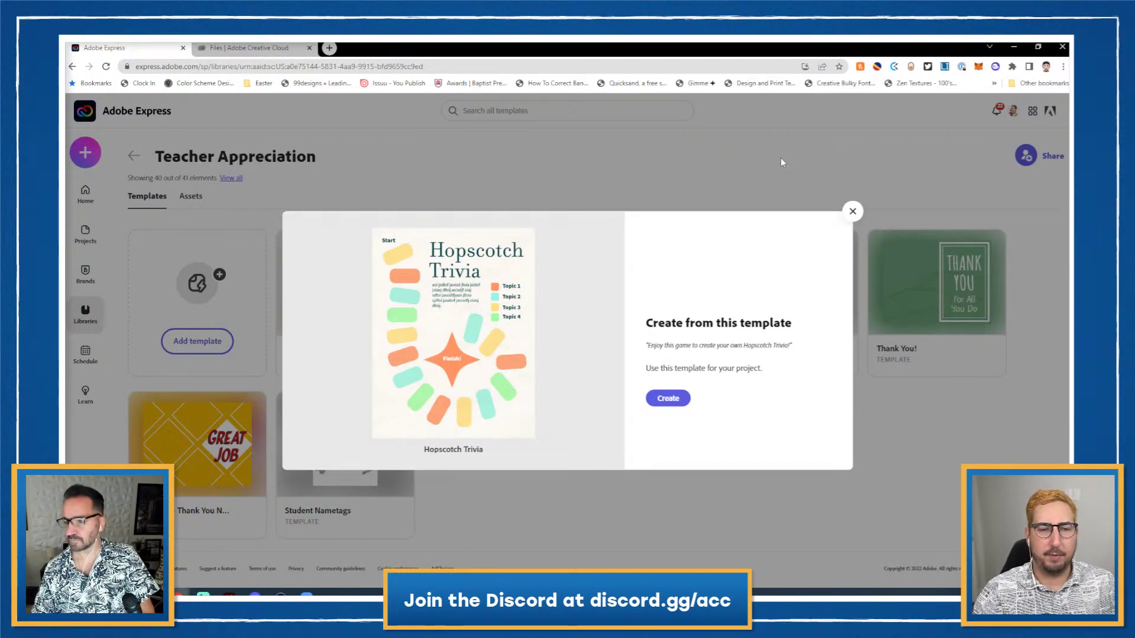
- Close the Hopscotch Trivia template preview, view the short link and QR code in Illustrator, and return to the Teacher Appreciation library in Chrome
click(852, 211)
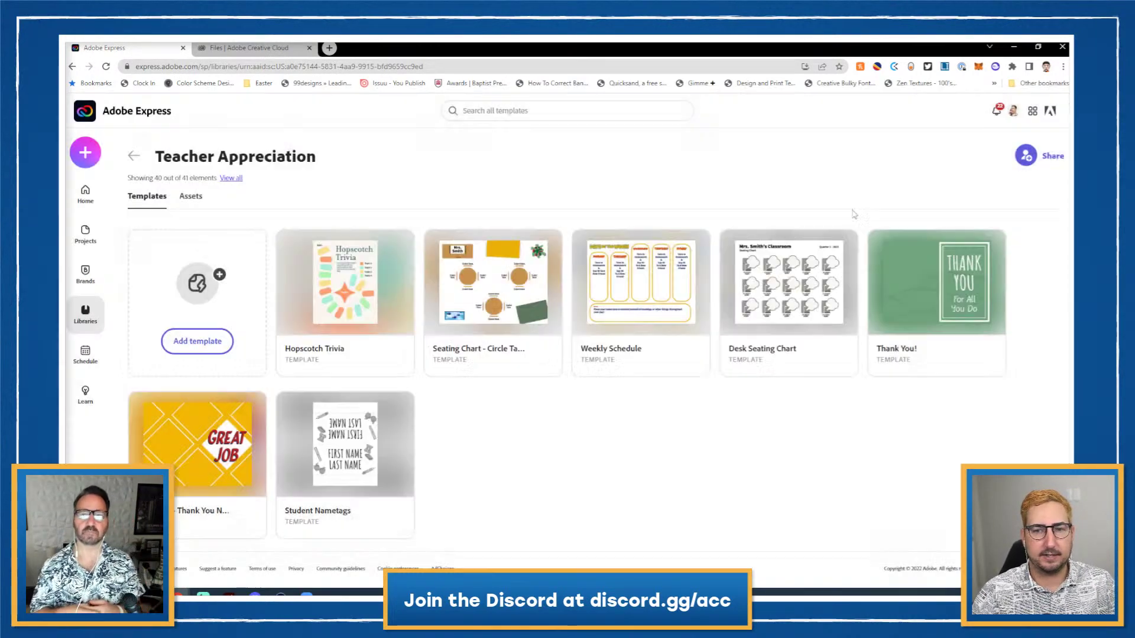
key(alt+Tab)
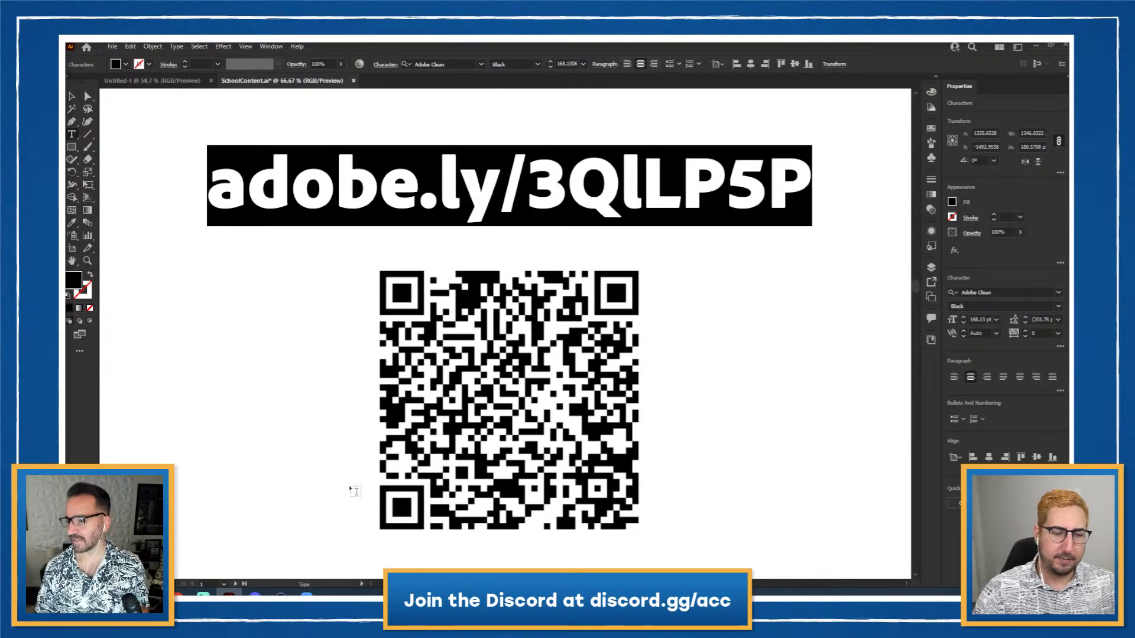
mouse_move(230, 594)
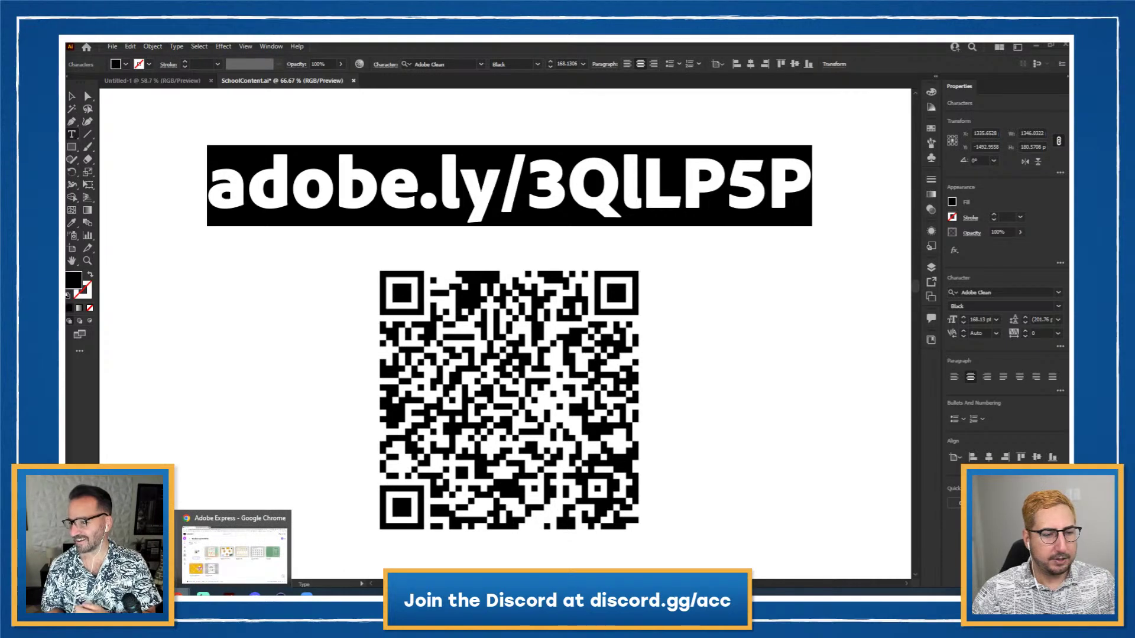
click(236, 550)
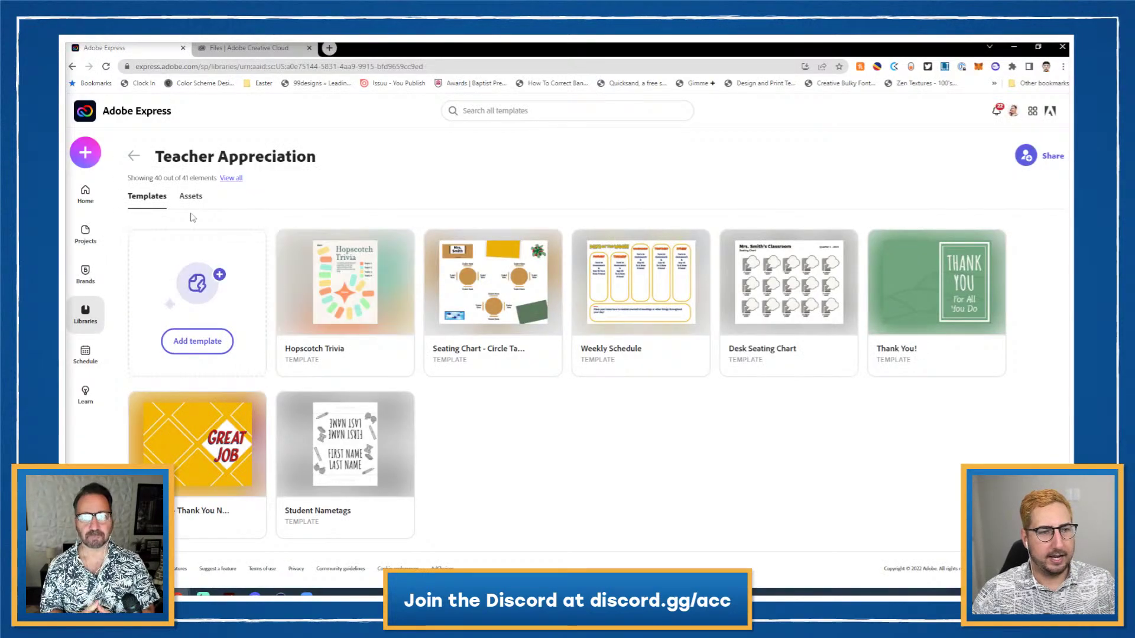
- Open the Hopscotch Trivia worksheet from the recent projects on the home page
click(86, 194)
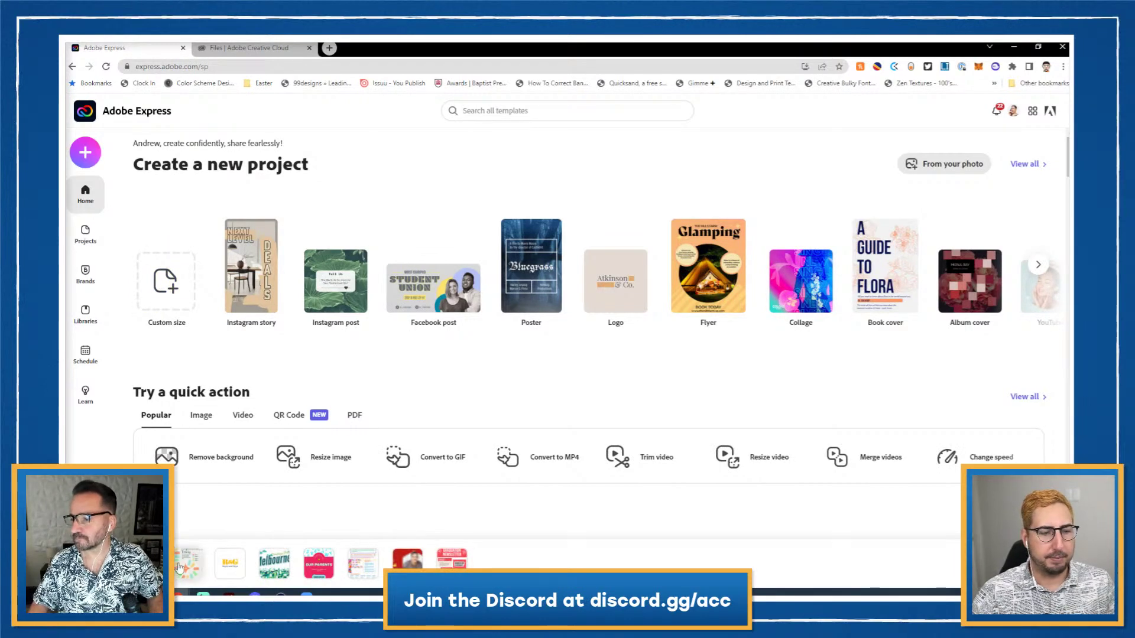
click(184, 566)
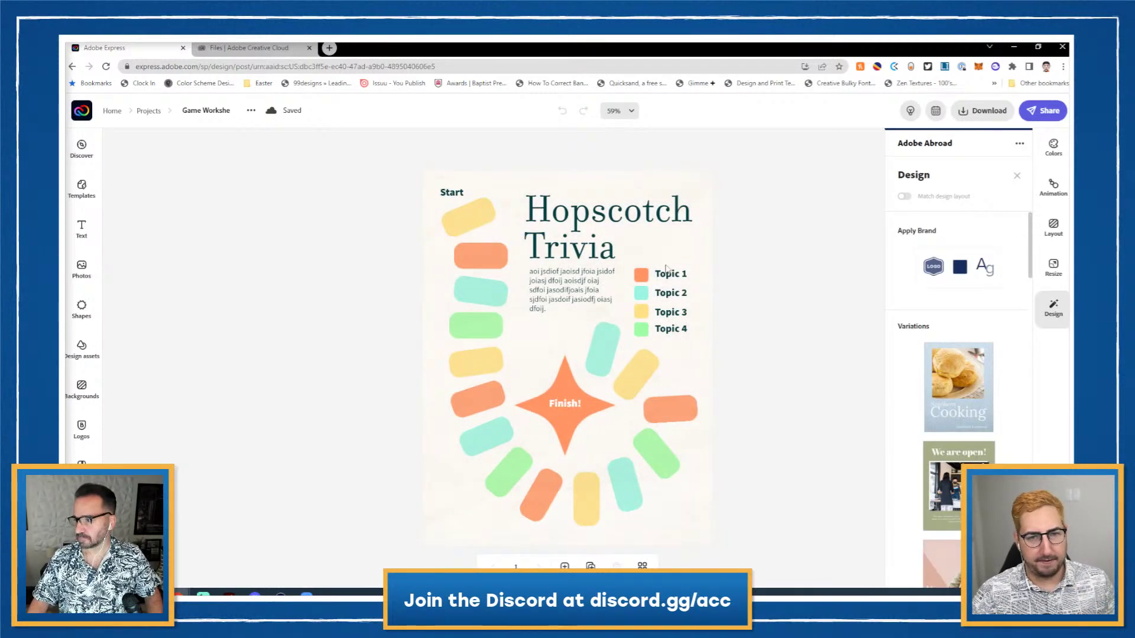
- Delete the placeholder paragraph below the title and the labels Topic 1 to Topic 4, keeping their coloured squares
click(592, 213)
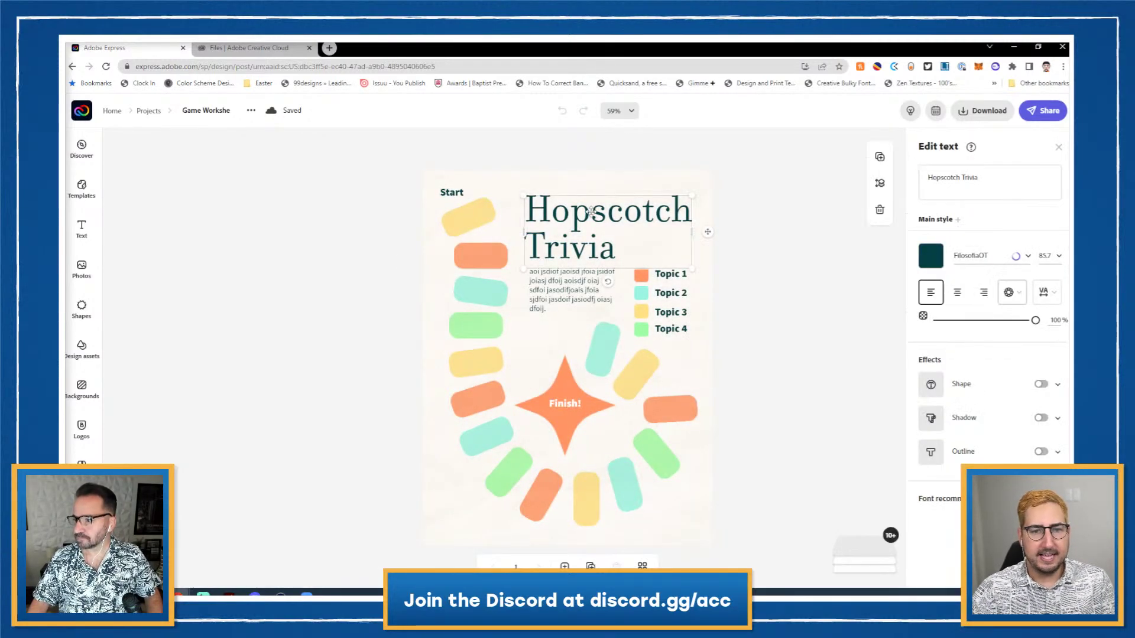
click(573, 301)
click(675, 279)
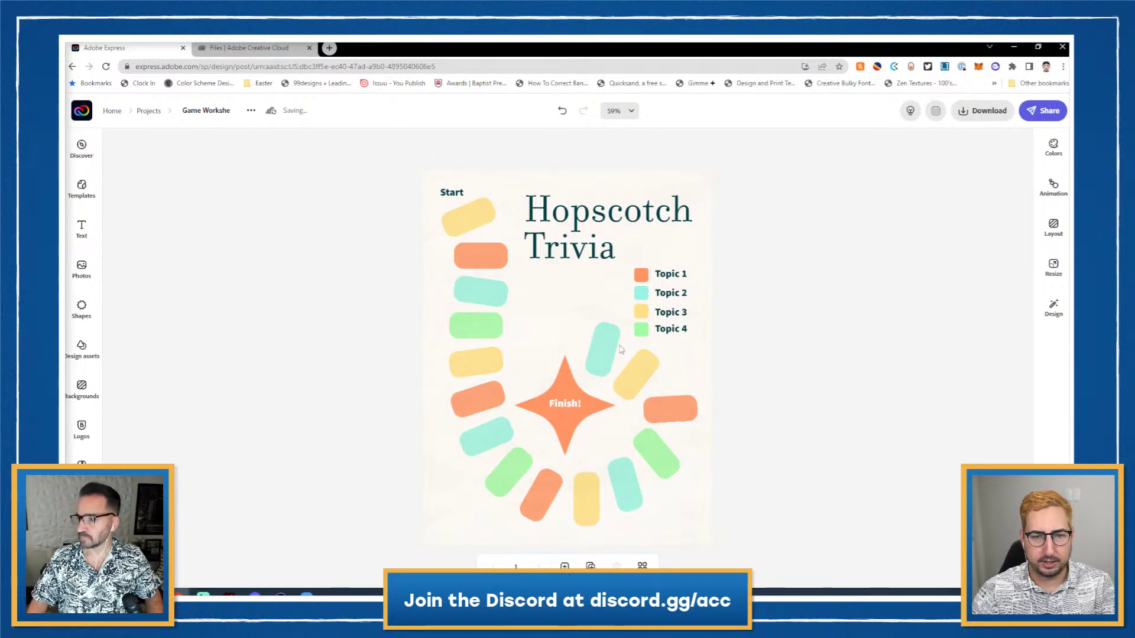
click(676, 279)
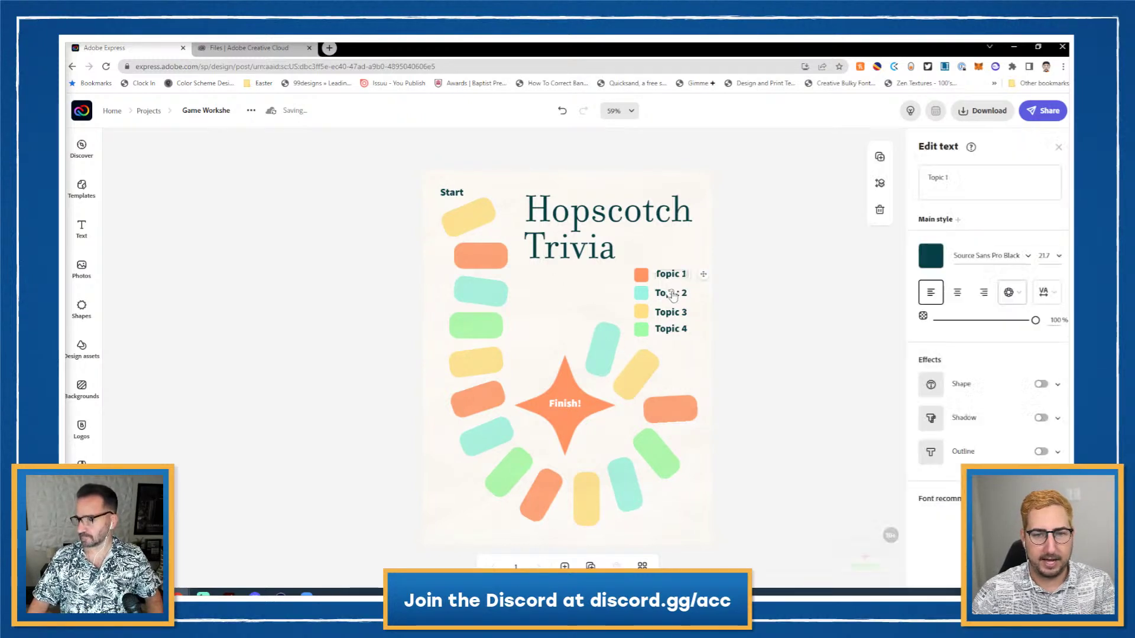
key(Escape)
click(683, 297)
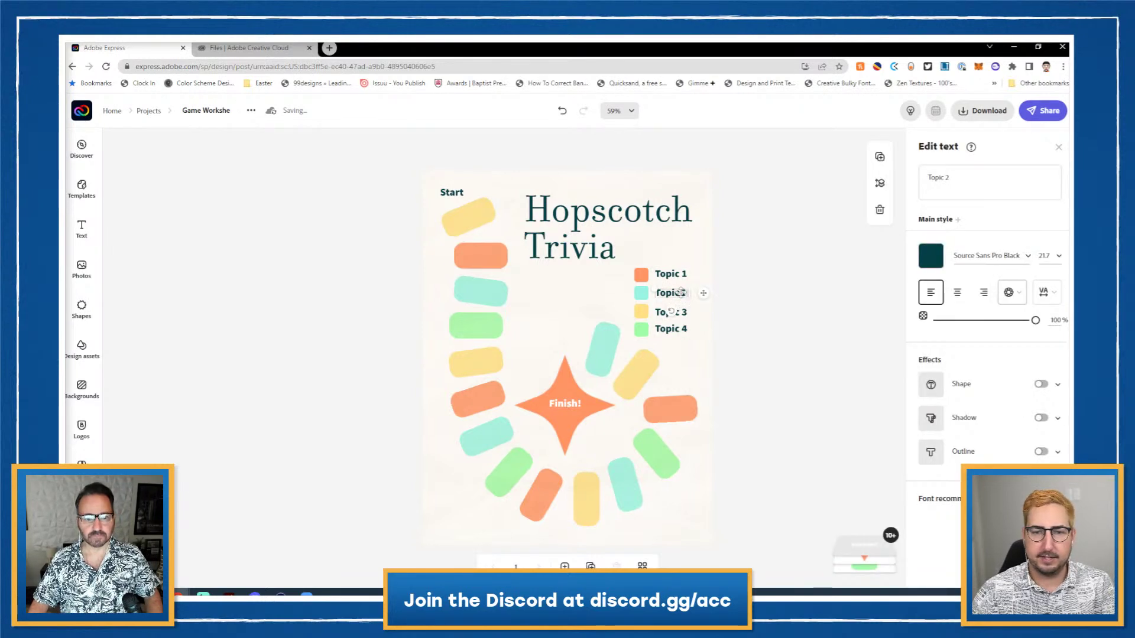
key(Escape)
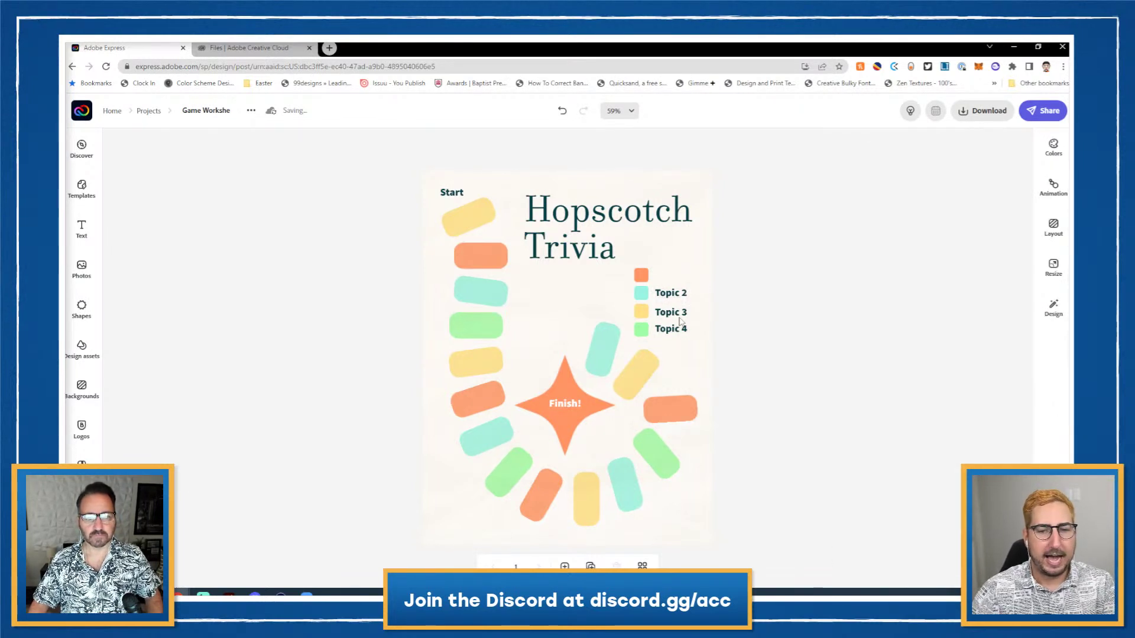
click(680, 316)
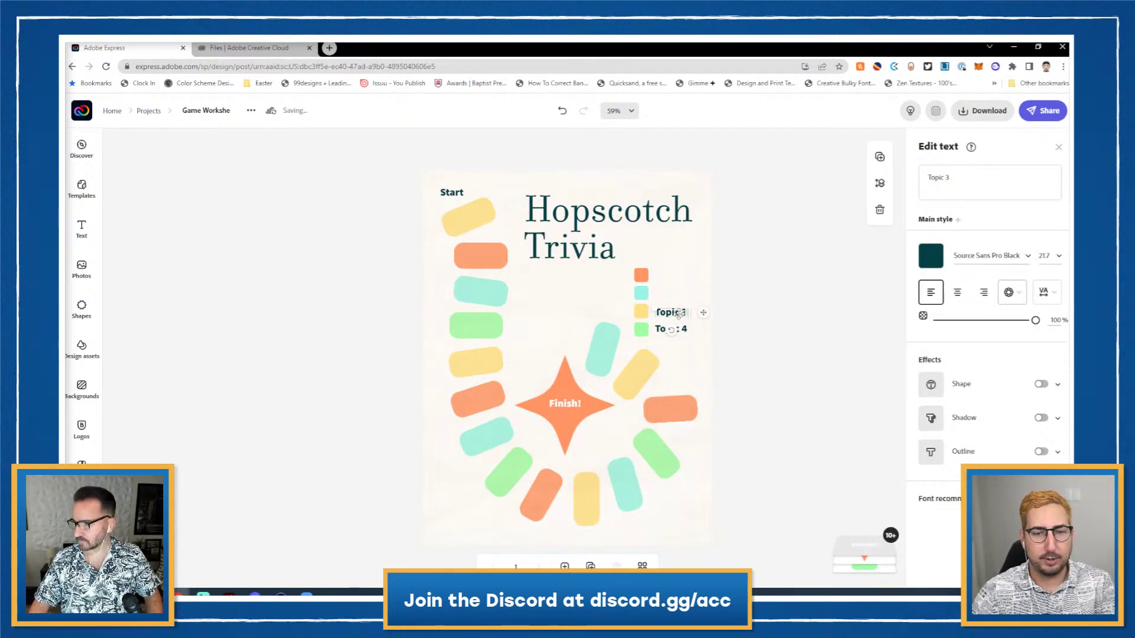
key(Escape)
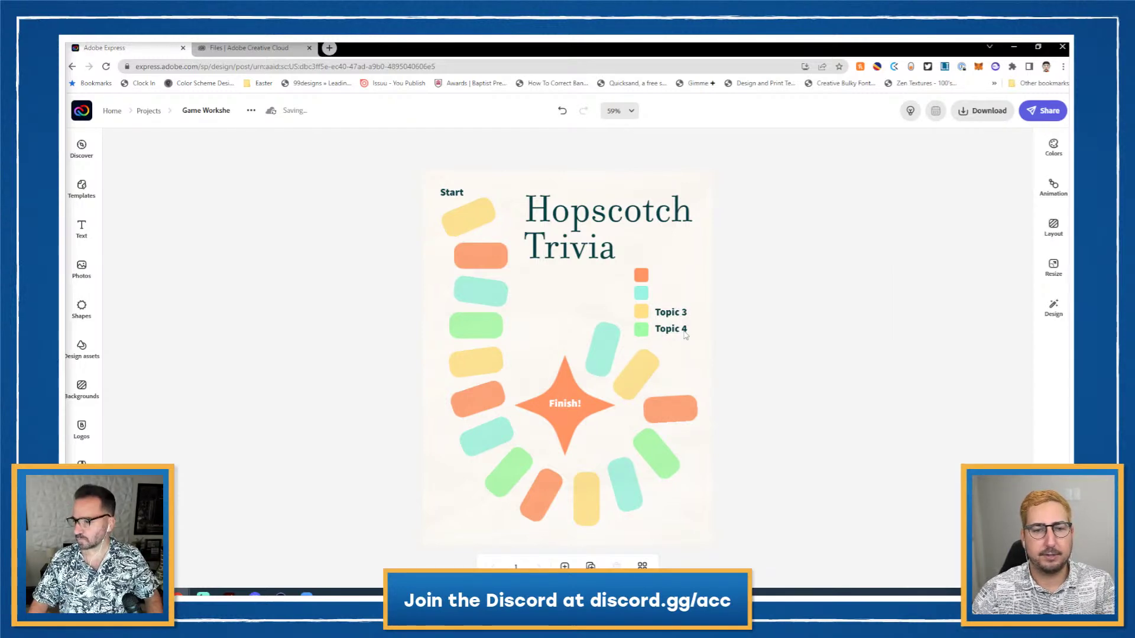
click(684, 329)
key(Escape)
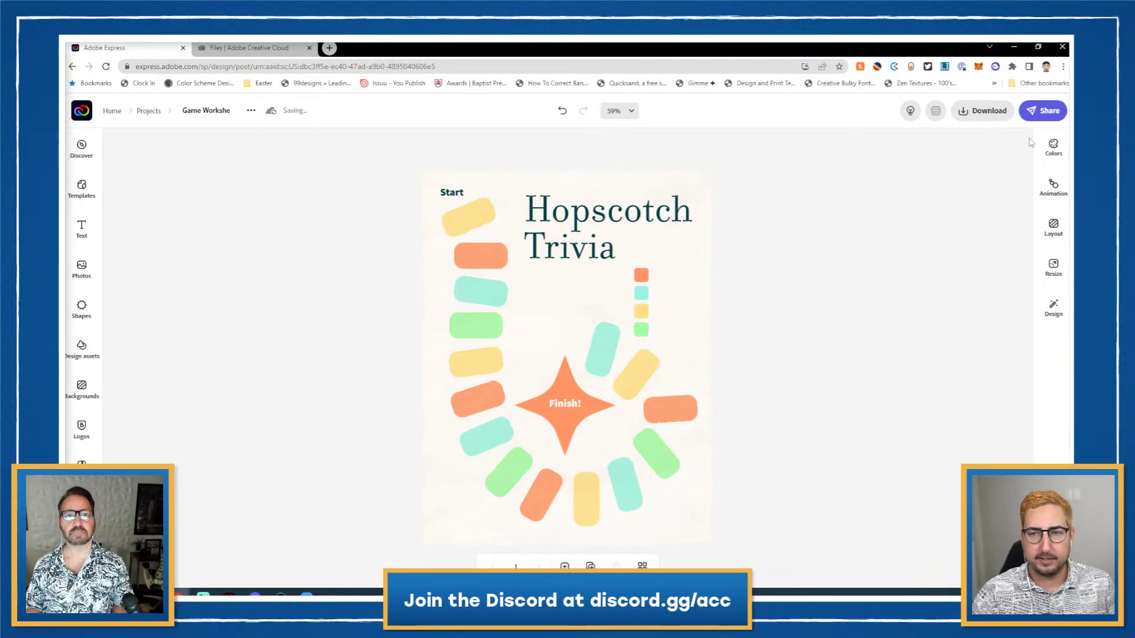
- Download the stripped-down Hopscotch Trivia worksheet as a PNG
click(984, 110)
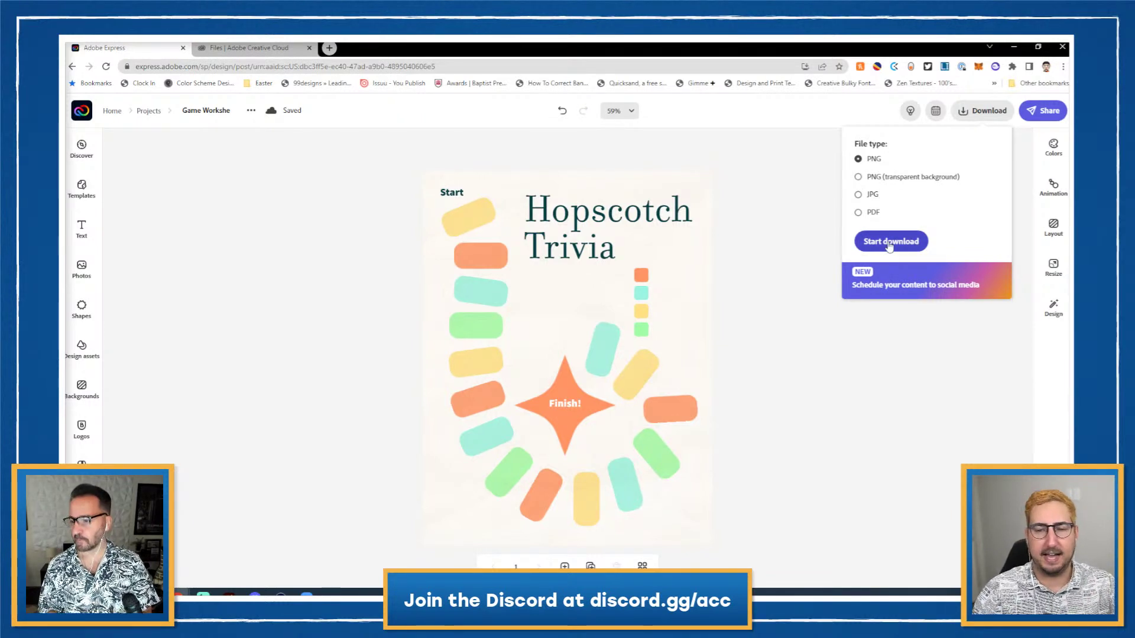
click(889, 244)
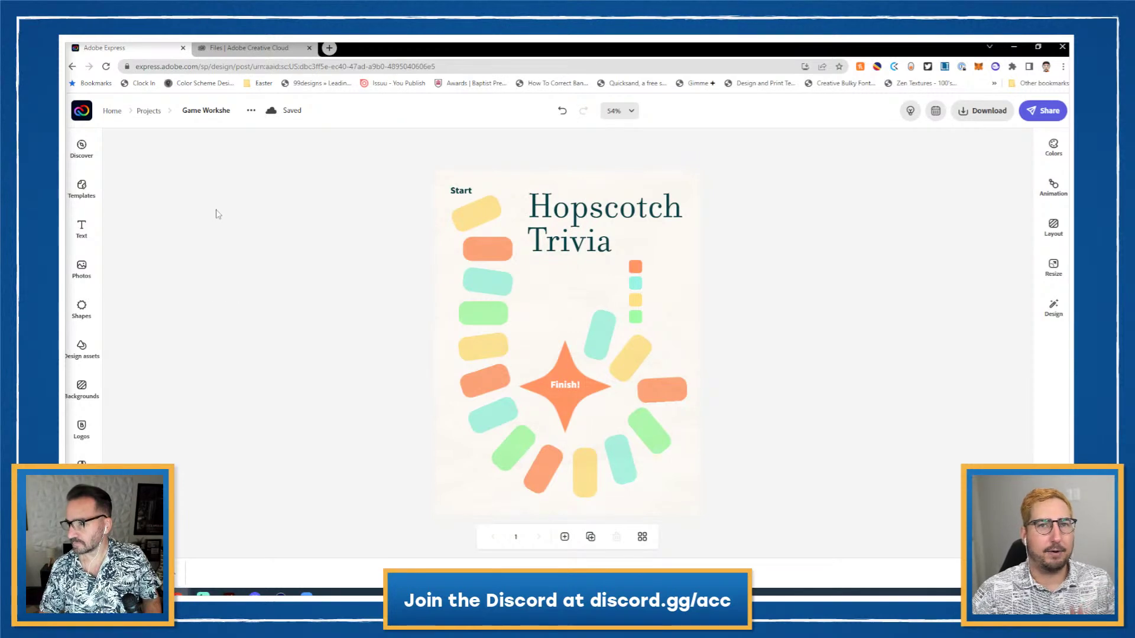
- Create a blank project in the Letter print size, 8.5 x 11 in, and dismiss the template suggestions
click(83, 111)
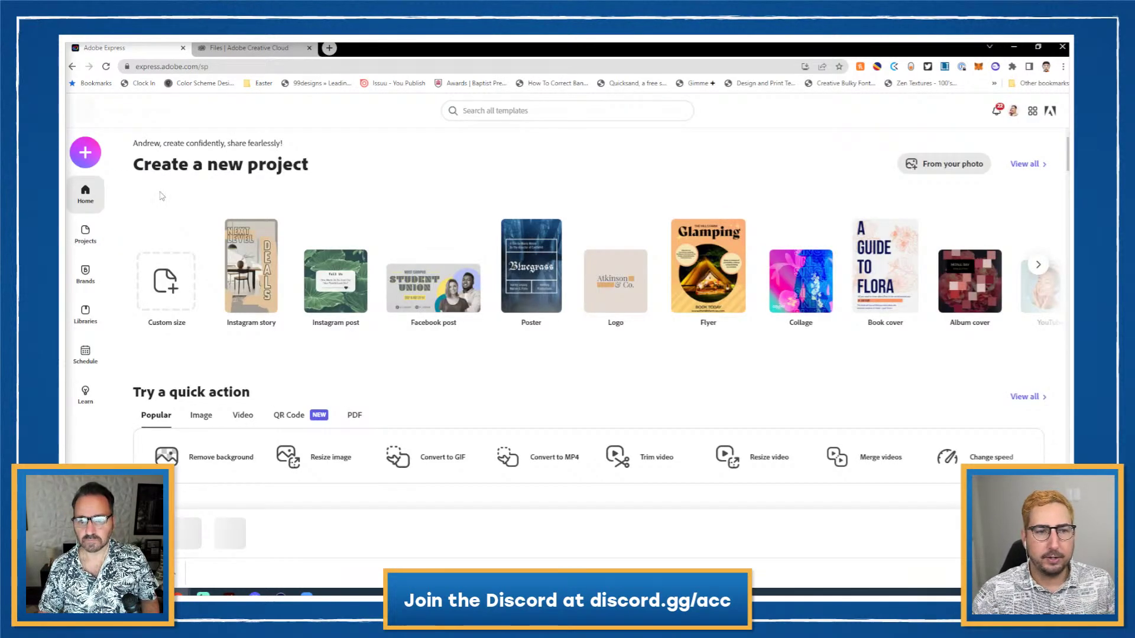
click(86, 156)
click(189, 192)
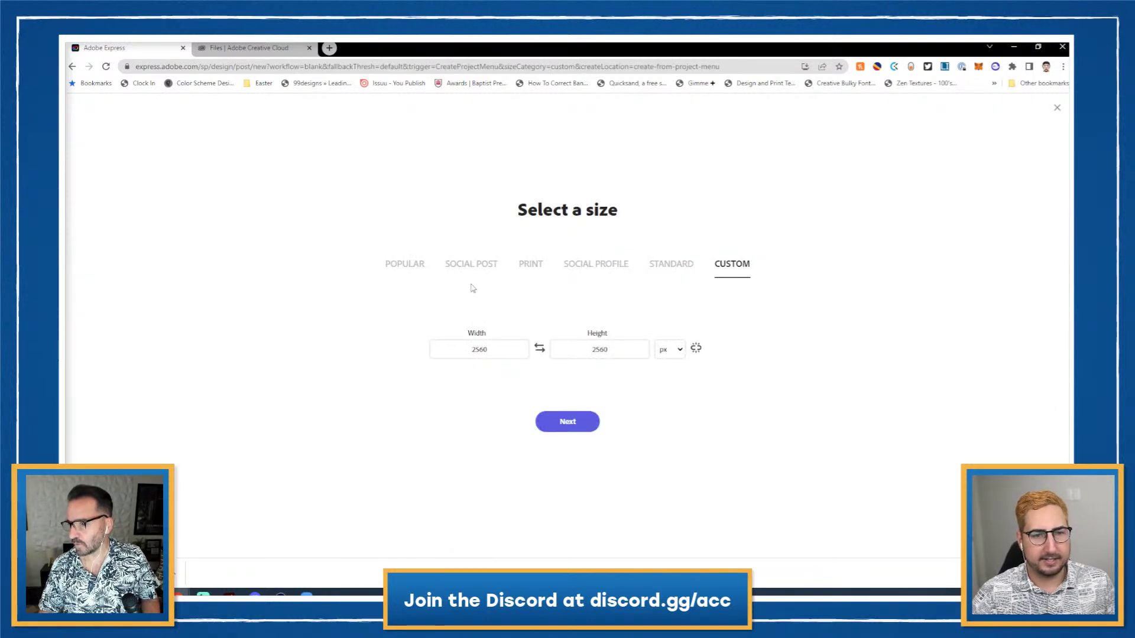
click(531, 265)
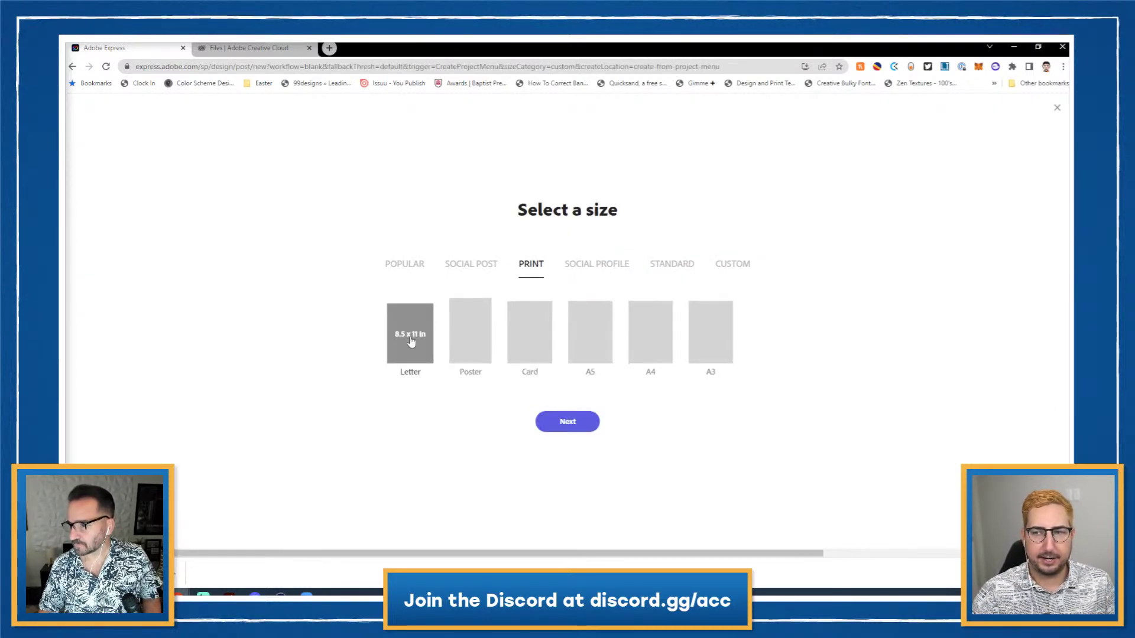
click(411, 342)
click(557, 423)
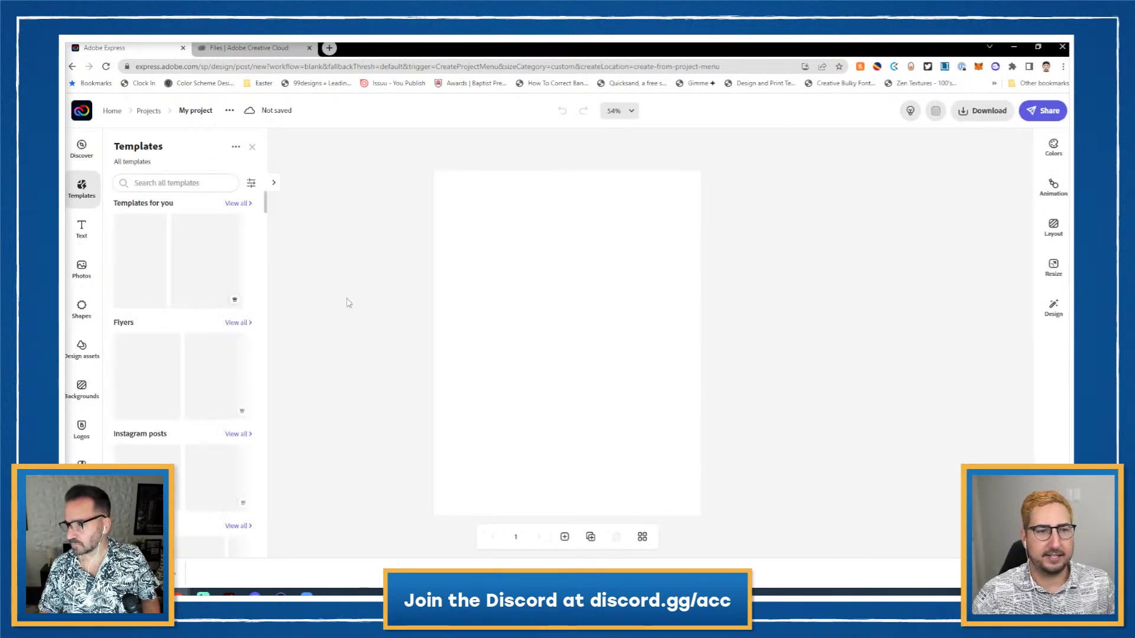
click(252, 148)
- Go back from the timetable image to the Educator Resources shared folder in Creative Cloud
click(233, 51)
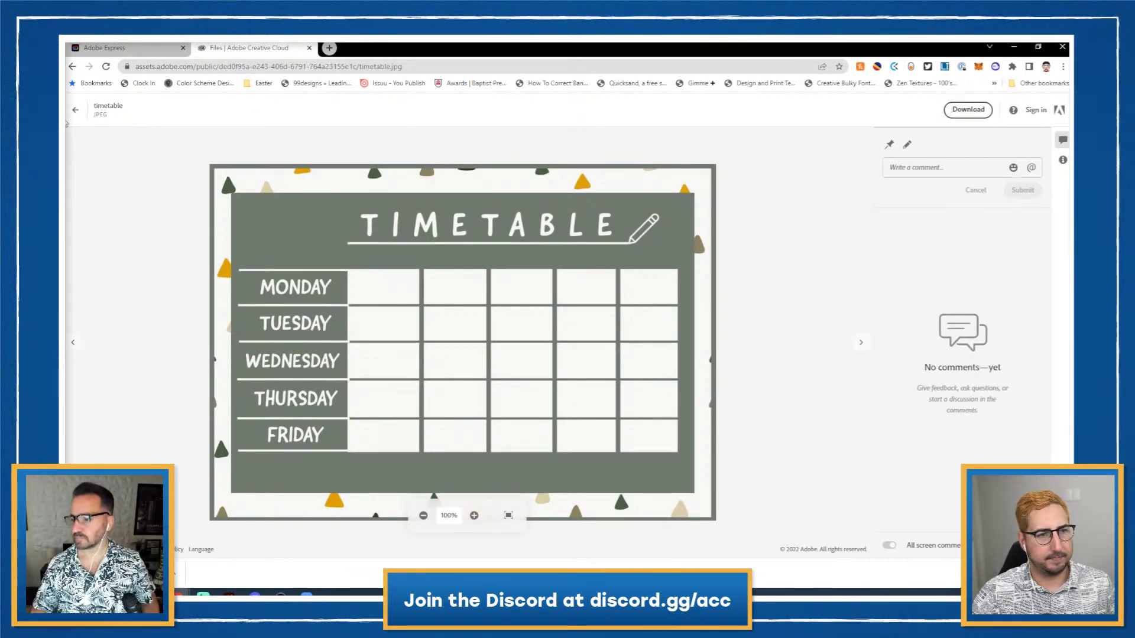
click(75, 112)
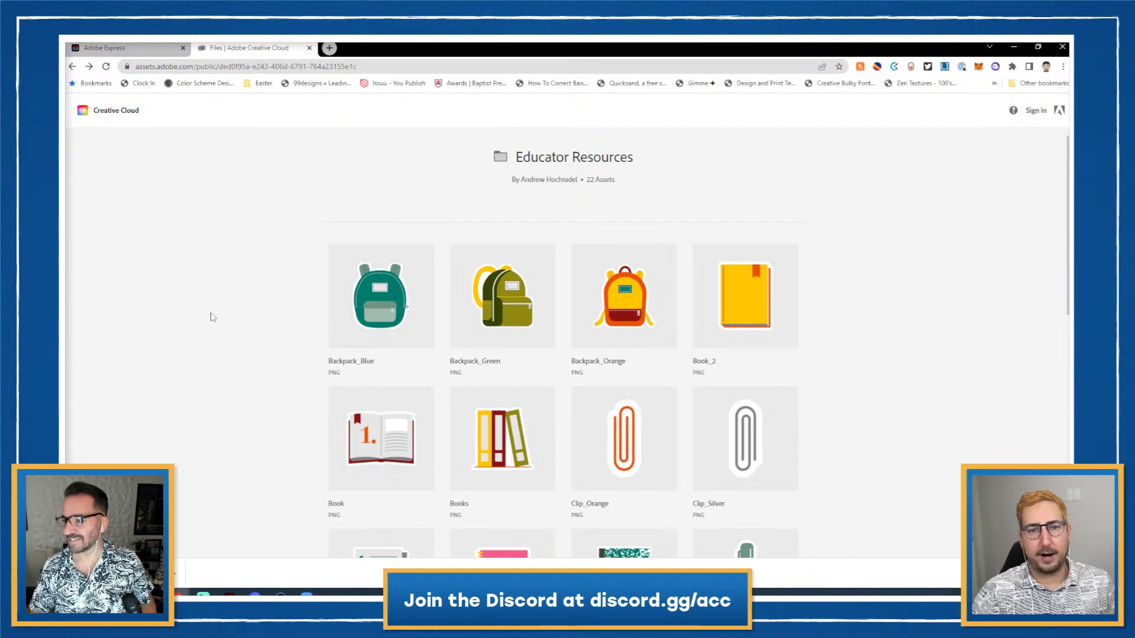
key(alt+Tab)
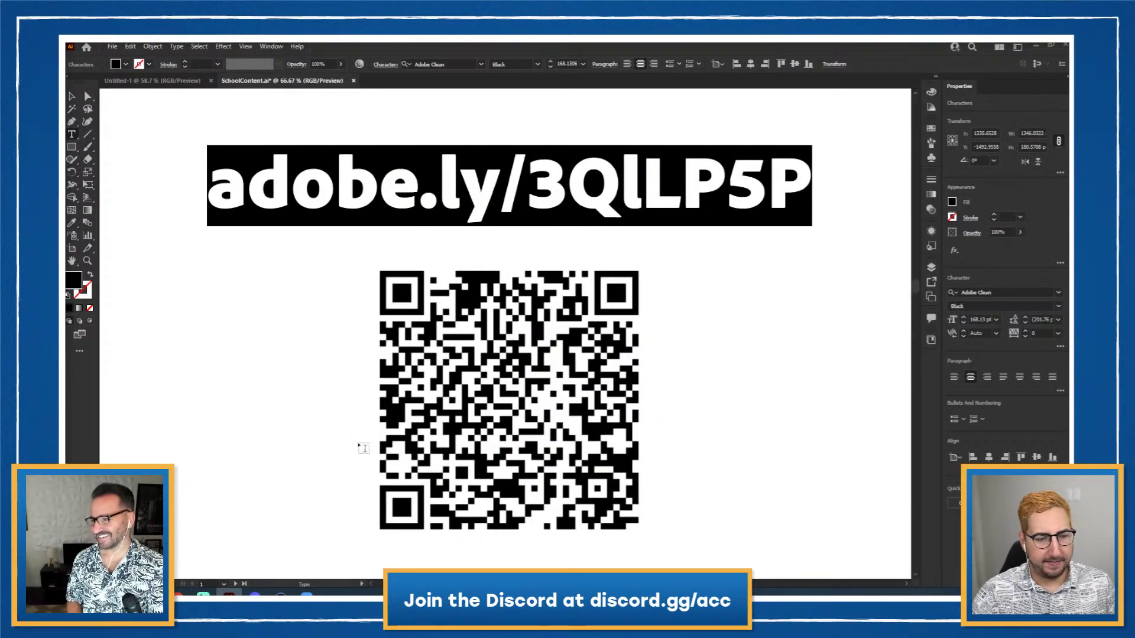
mouse_move(228, 594)
click(229, 552)
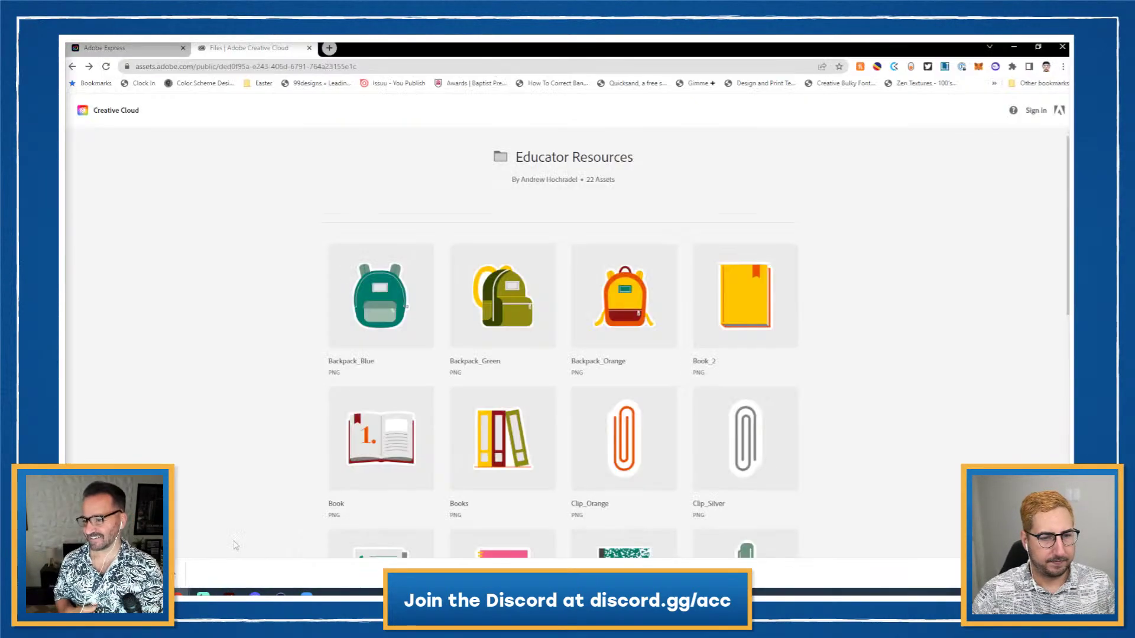
scroll(376, 345, down, 1)
scroll(296, 295, up, 1)
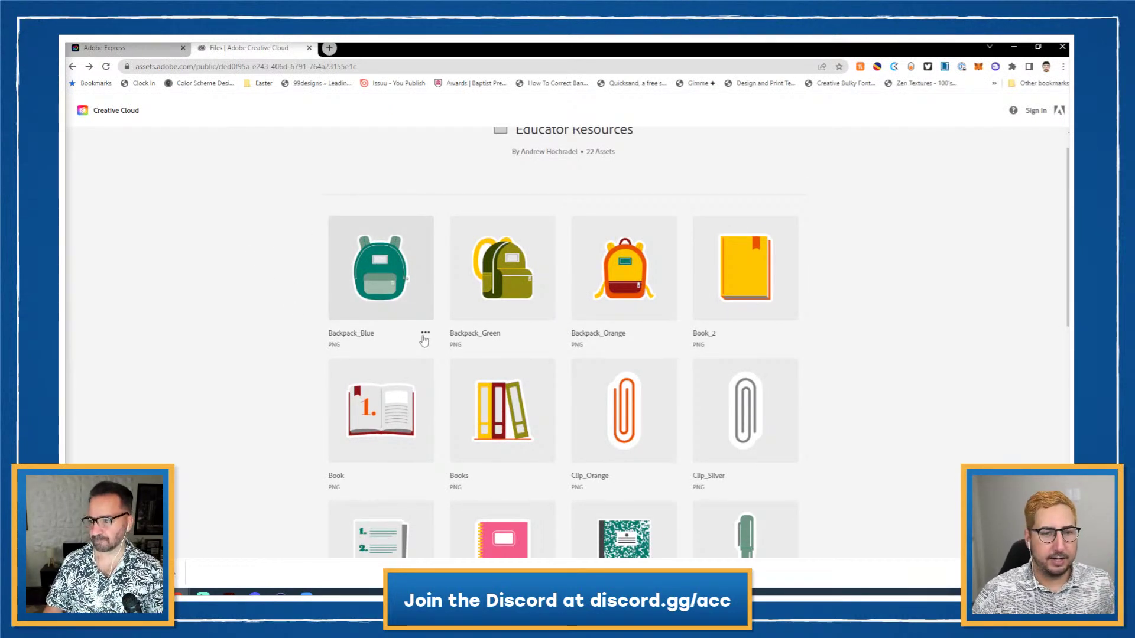
click(425, 335)
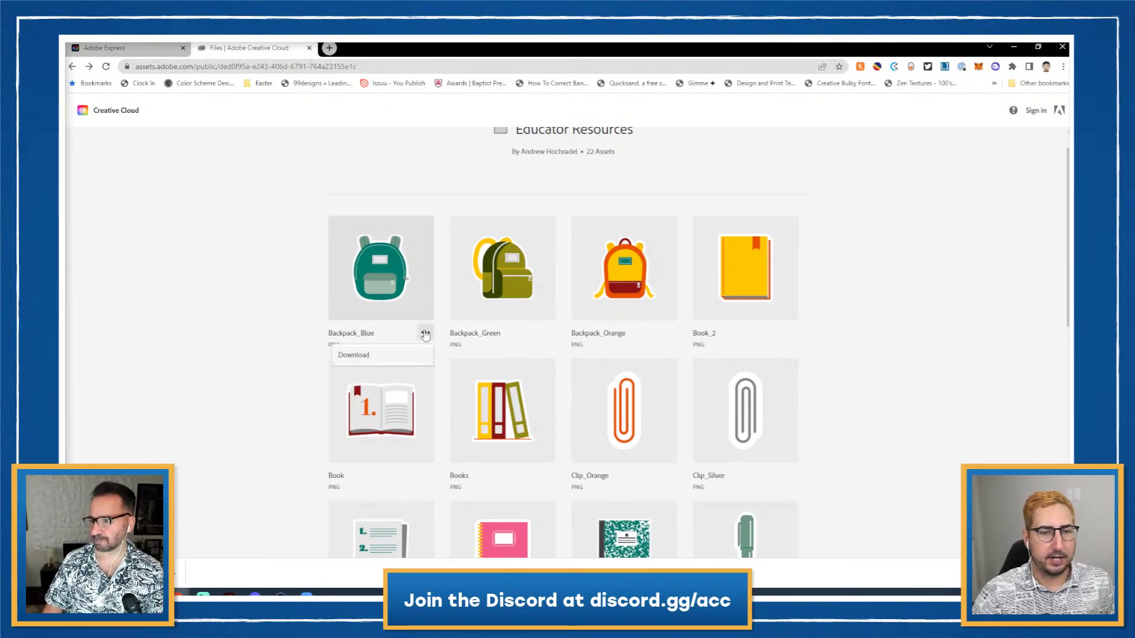
- Switch to the blank Adobe Express project and upload Game Worksheet-1.png from the Downloads folder as a photo
click(152, 51)
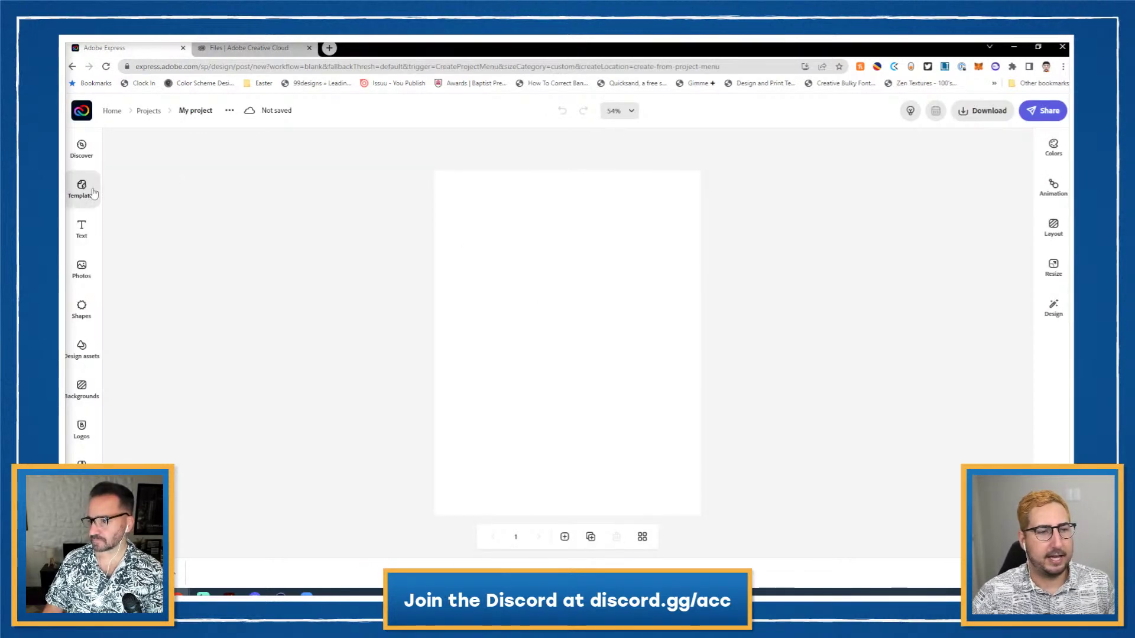
click(87, 277)
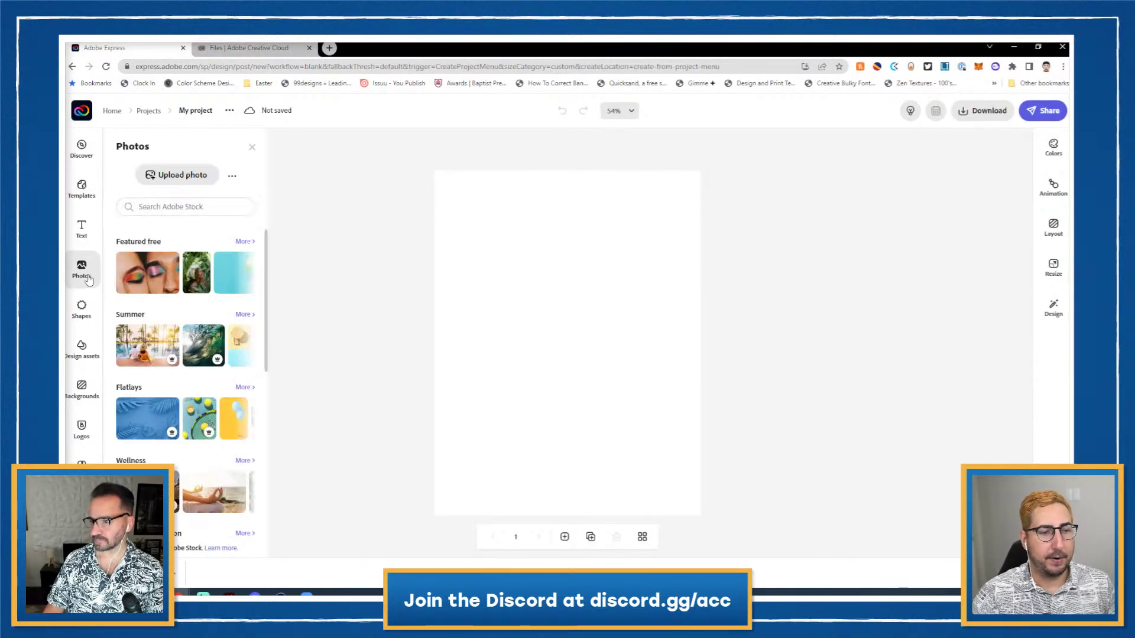
click(171, 177)
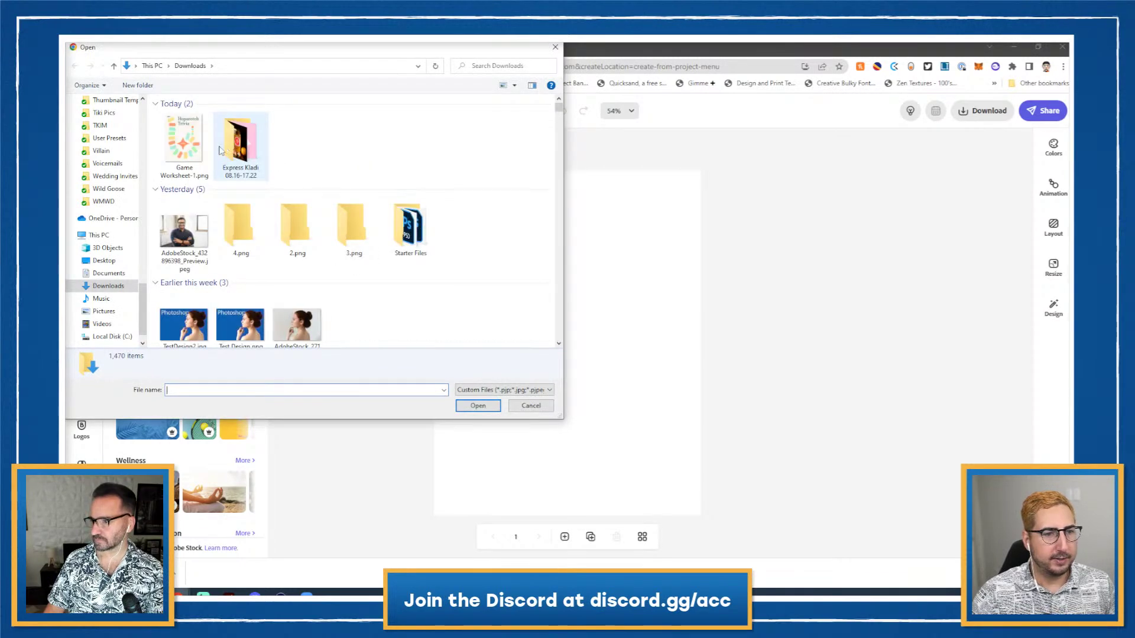
click(184, 141)
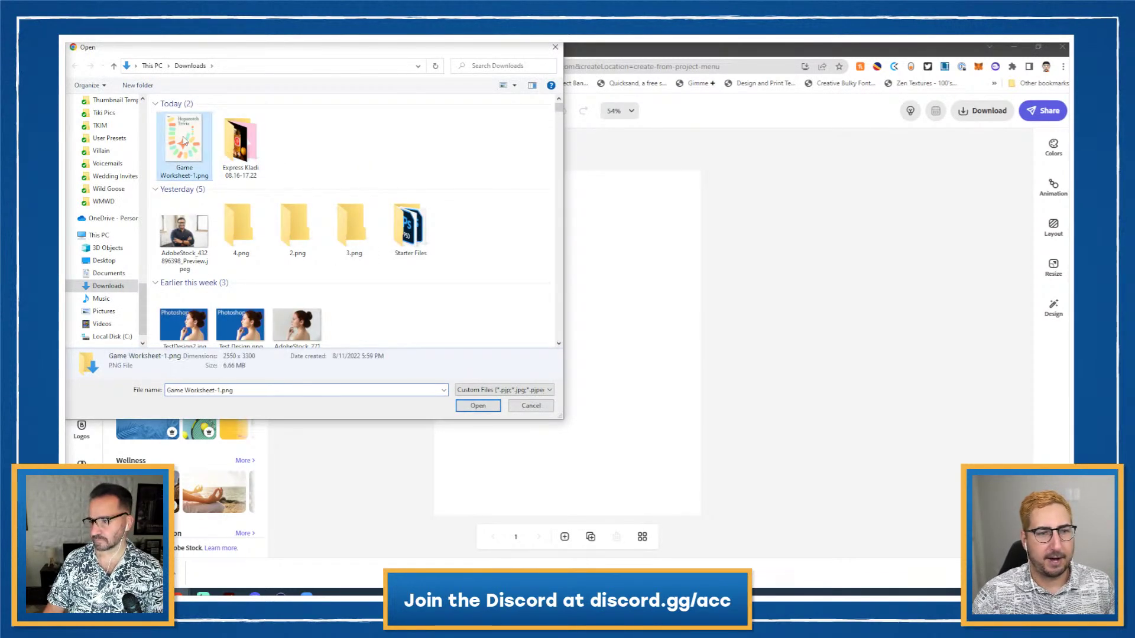
click(477, 407)
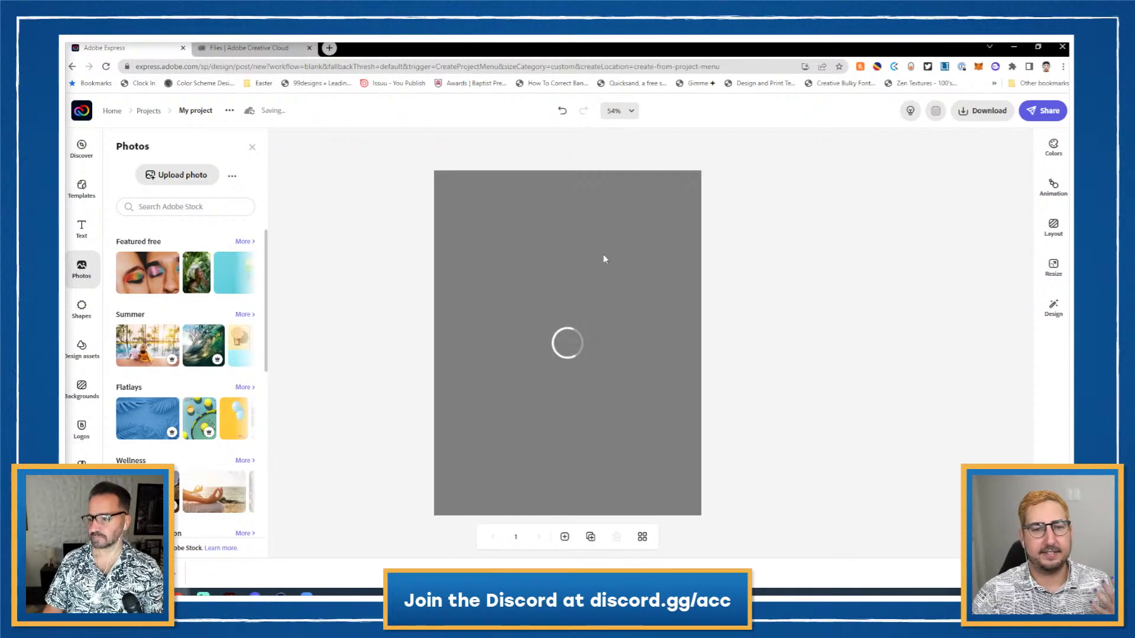
- Turn the placed Hopscotch Trivia image into the page background and deselect it
click(602, 296)
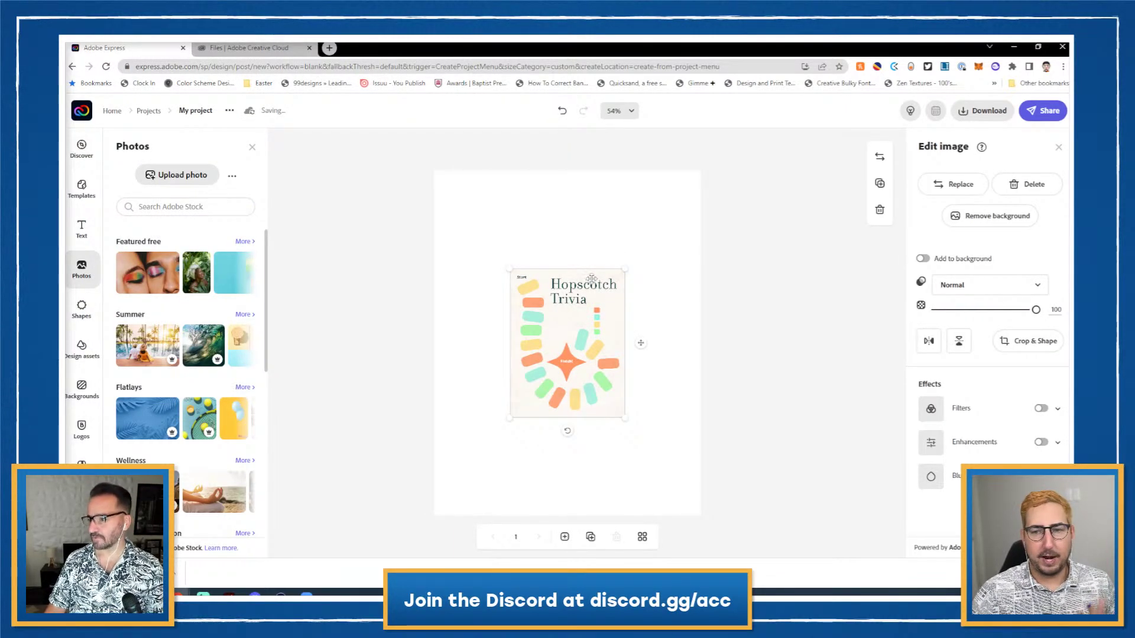
click(923, 261)
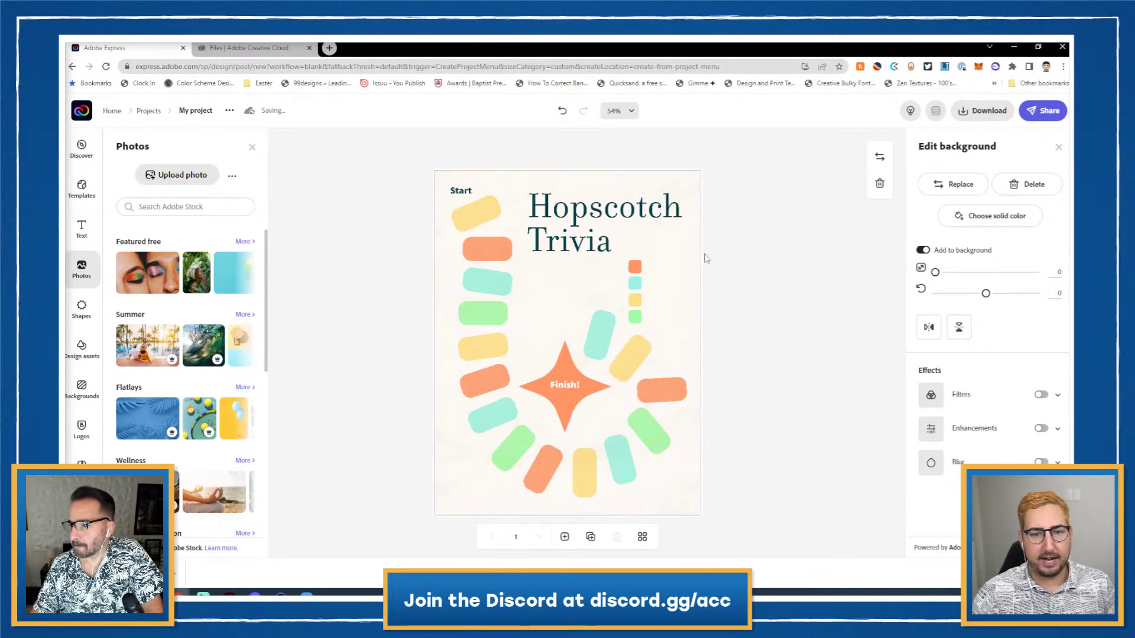
click(794, 240)
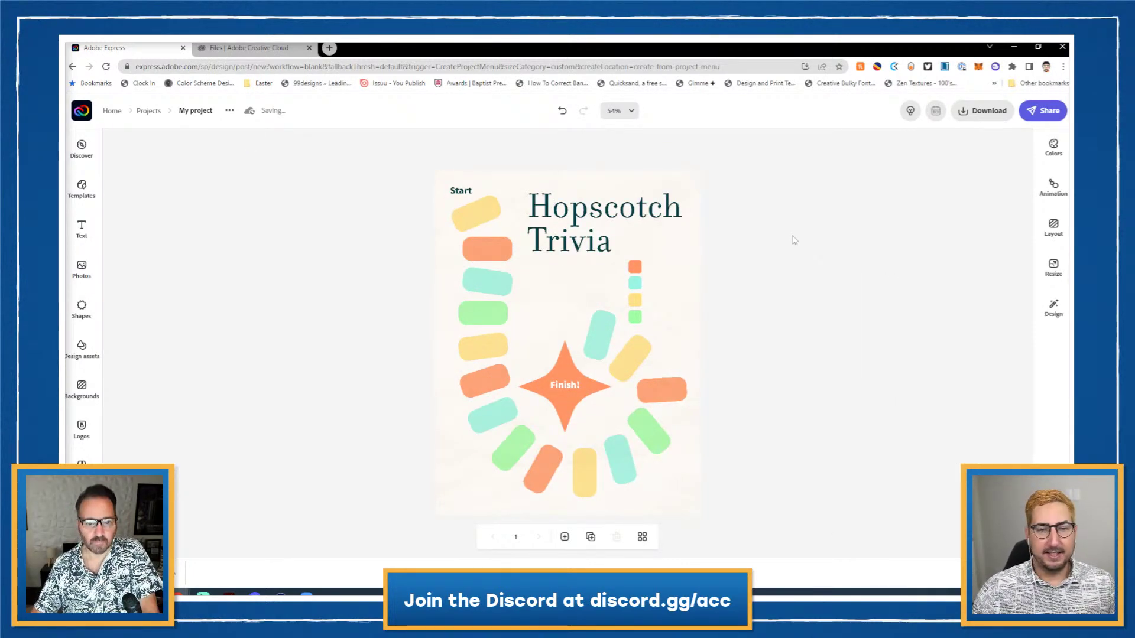
click(82, 229)
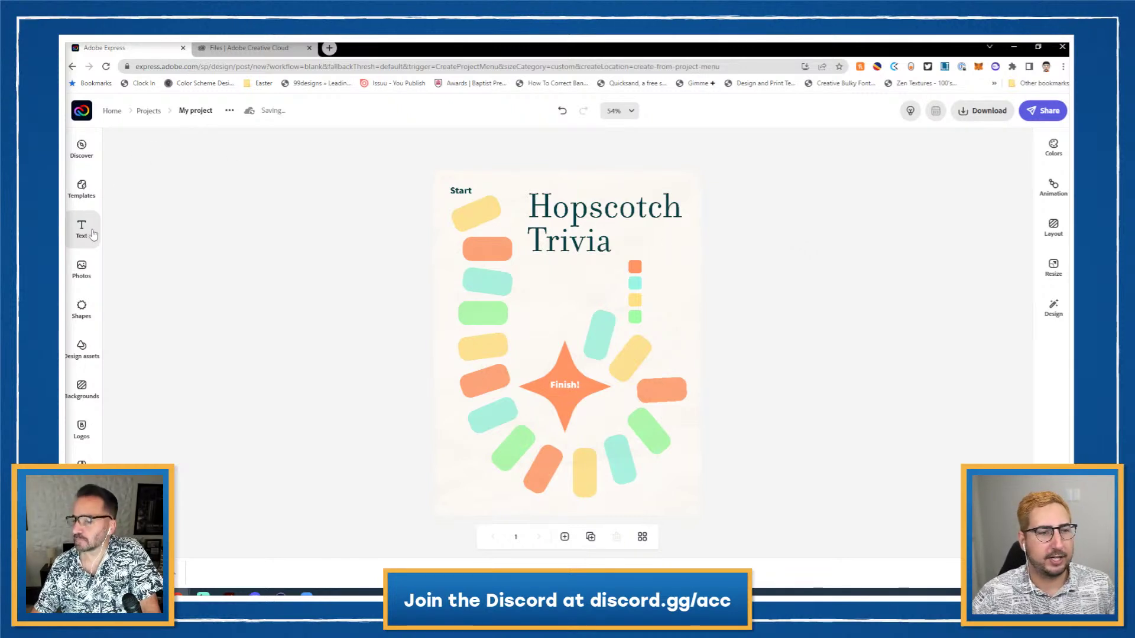
key(t)
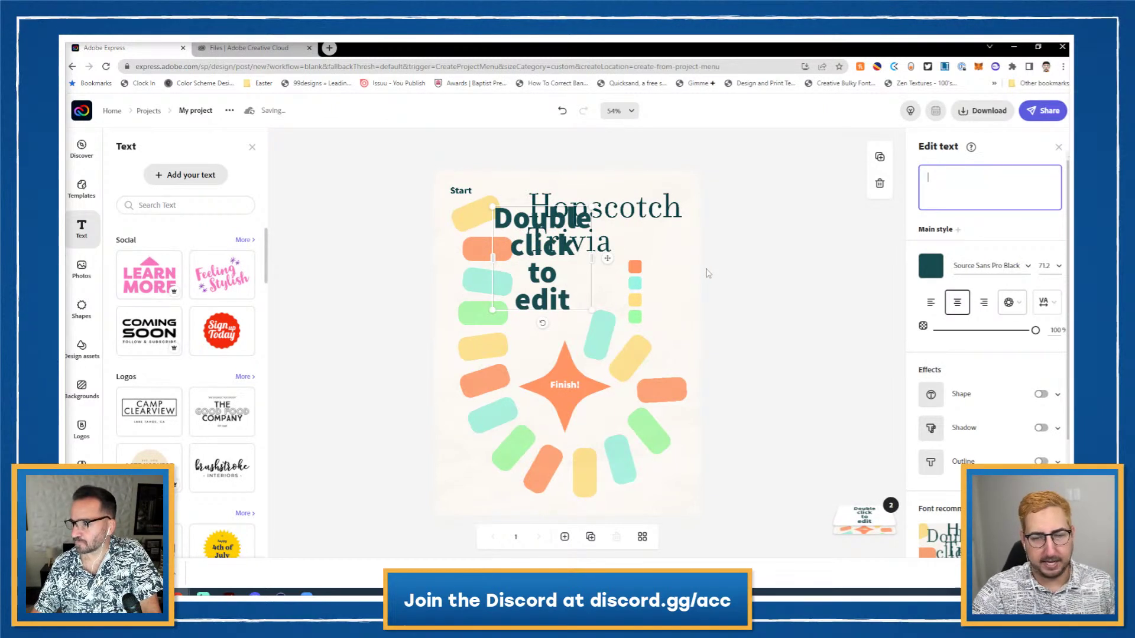
key(BackSpace)
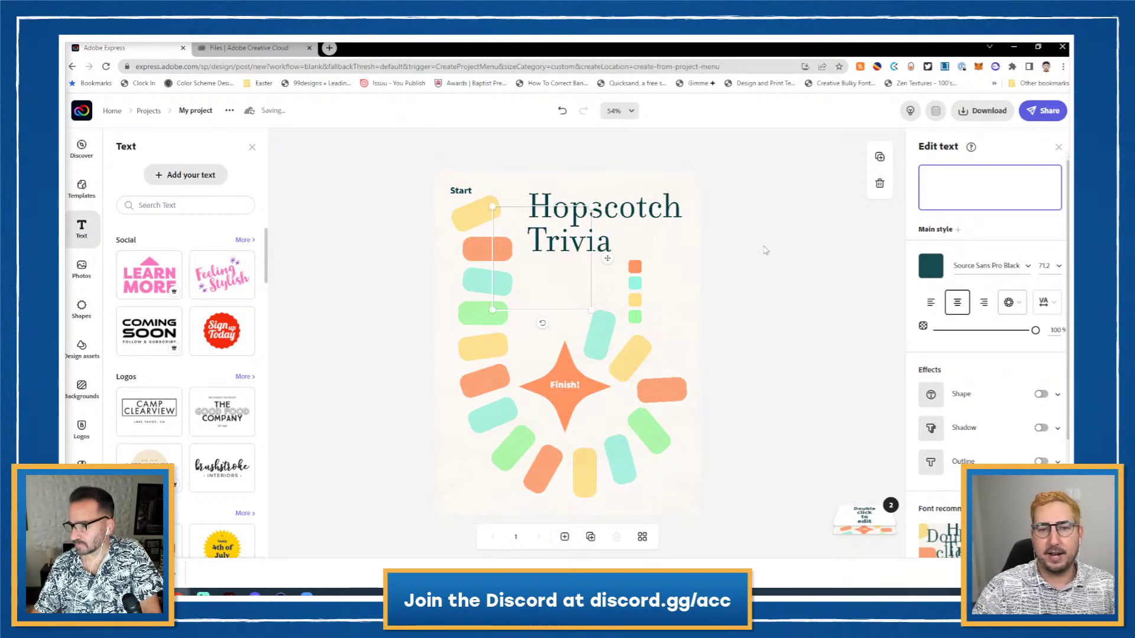
click(746, 241)
- Download the Backpack_Blue PNG from the Educator Resources shared folder in Creative Cloud
click(272, 50)
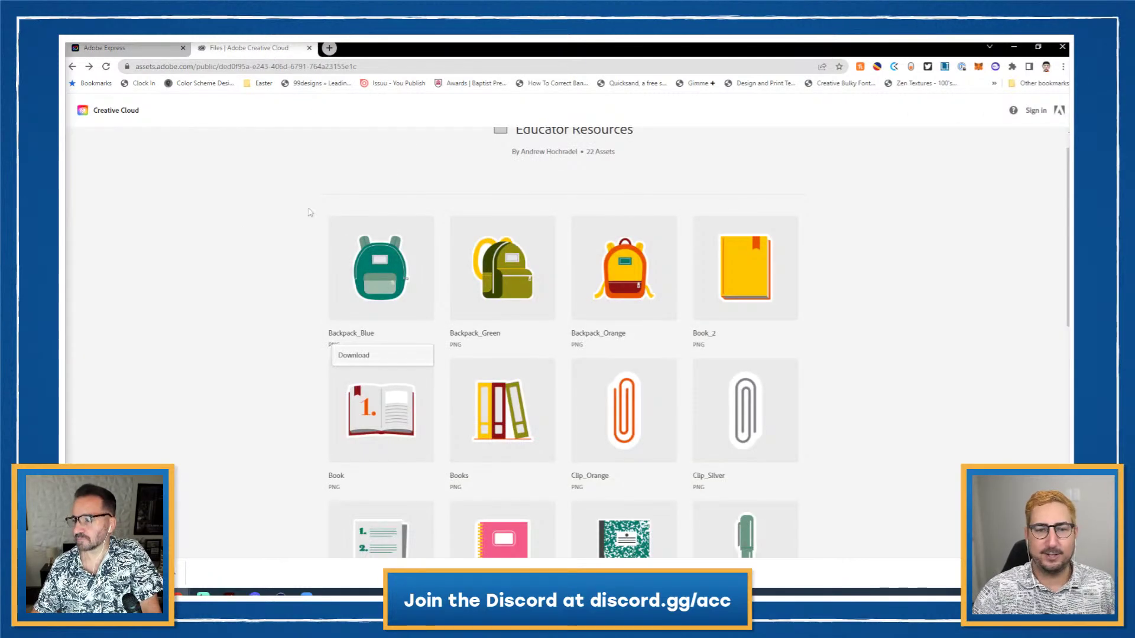
scroll(241, 233, down, 5)
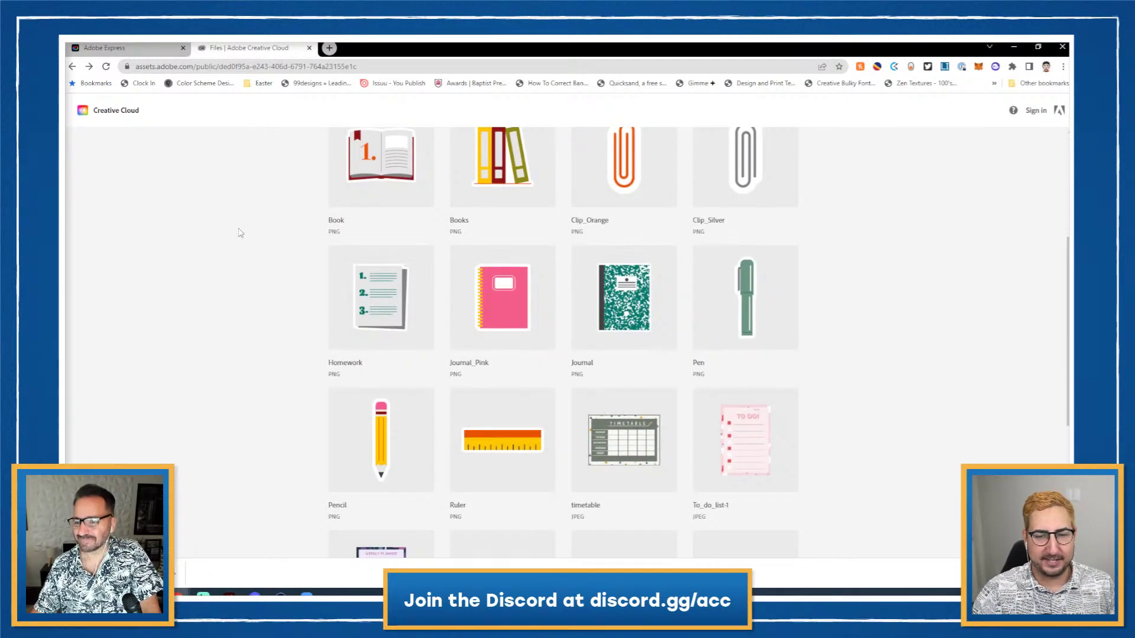
scroll(241, 233, up, 3)
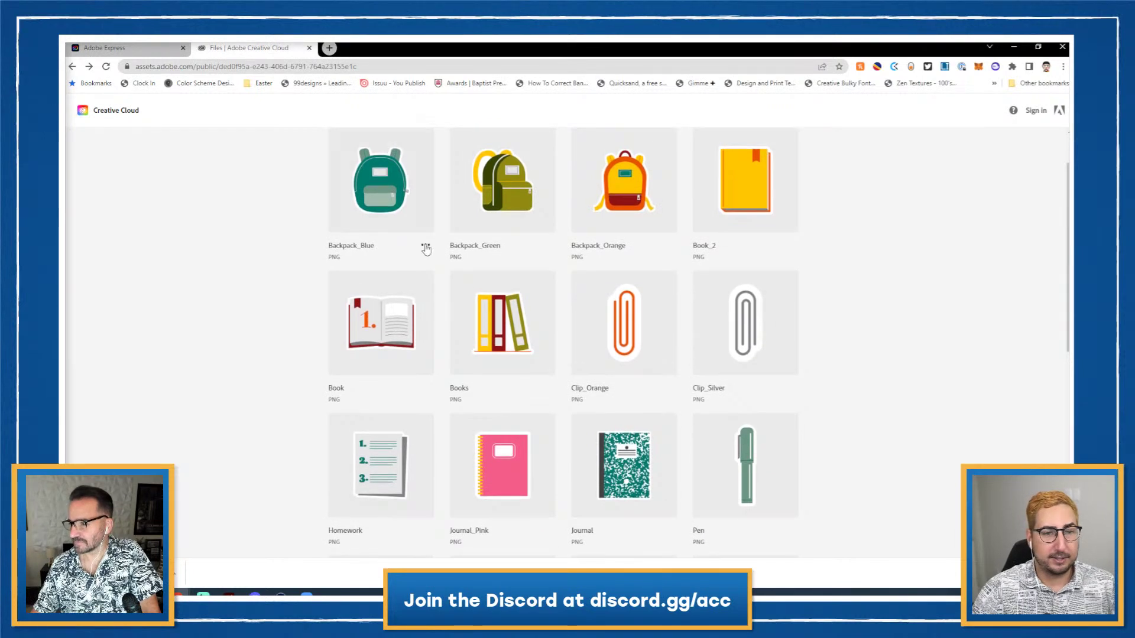
click(426, 248)
click(406, 269)
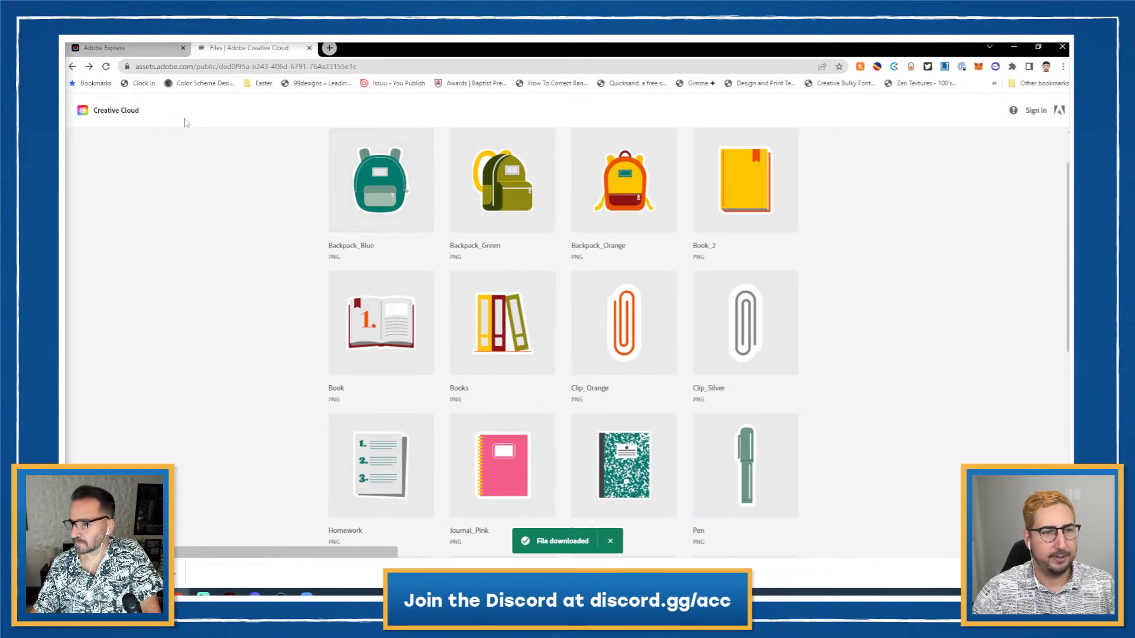
- Return to the Adobe Express project and upload Backpack_Blue.png onto the worksheet
click(137, 50)
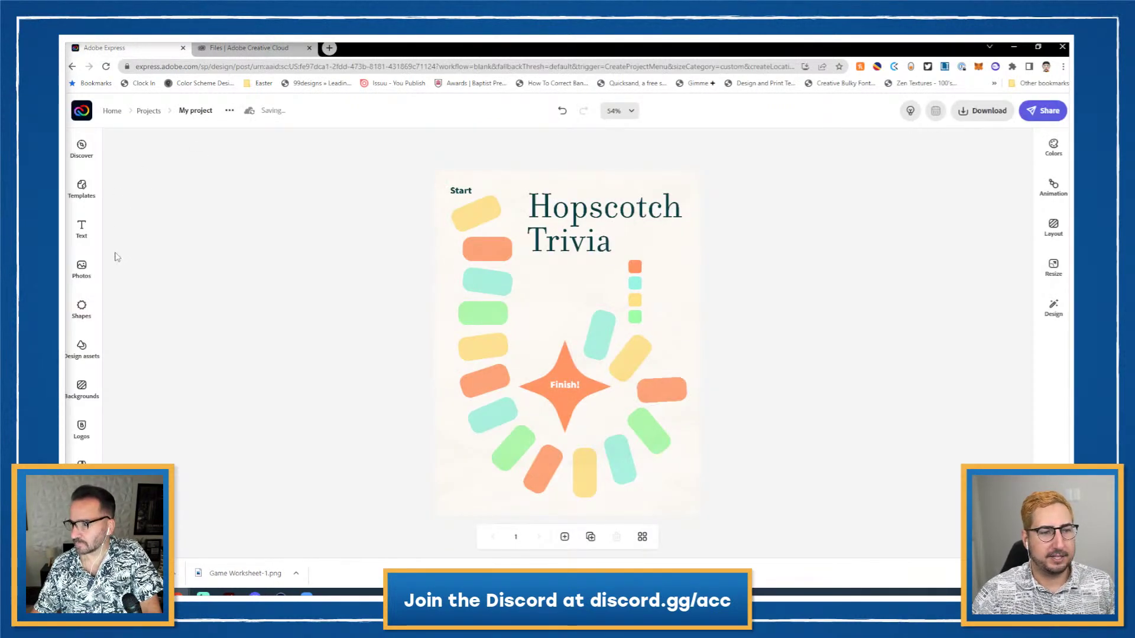
click(81, 269)
click(170, 177)
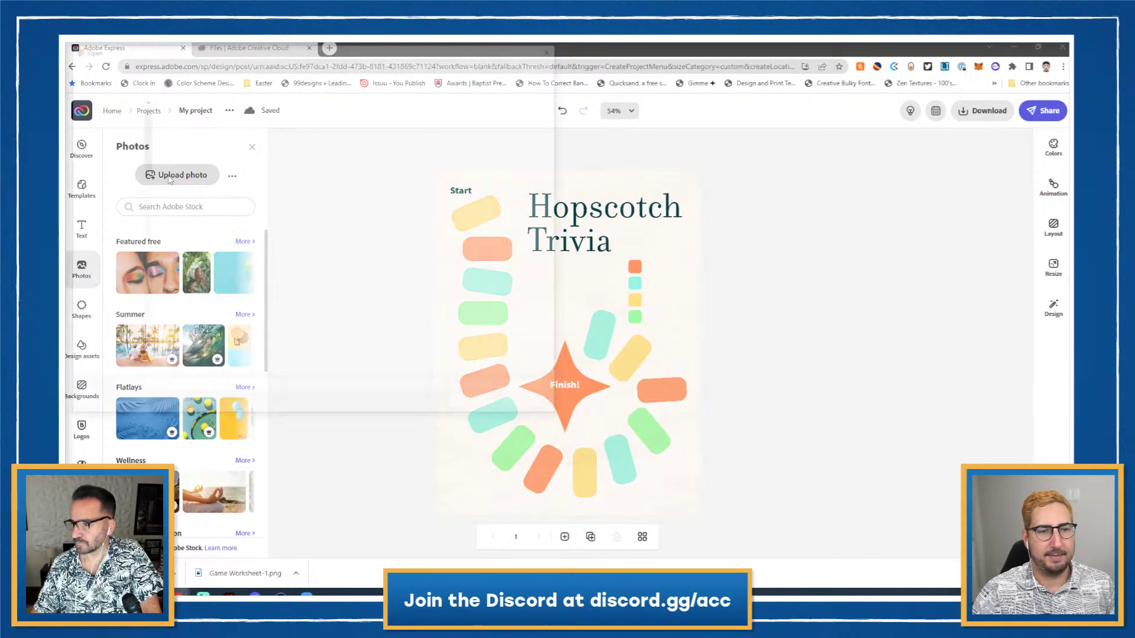
click(184, 142)
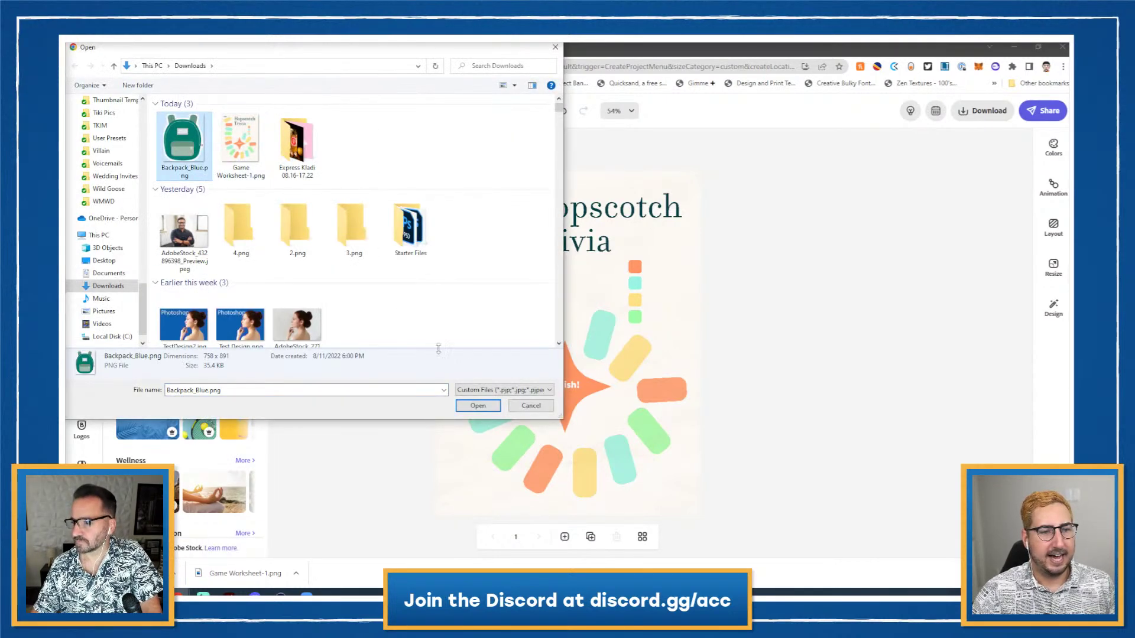
click(477, 405)
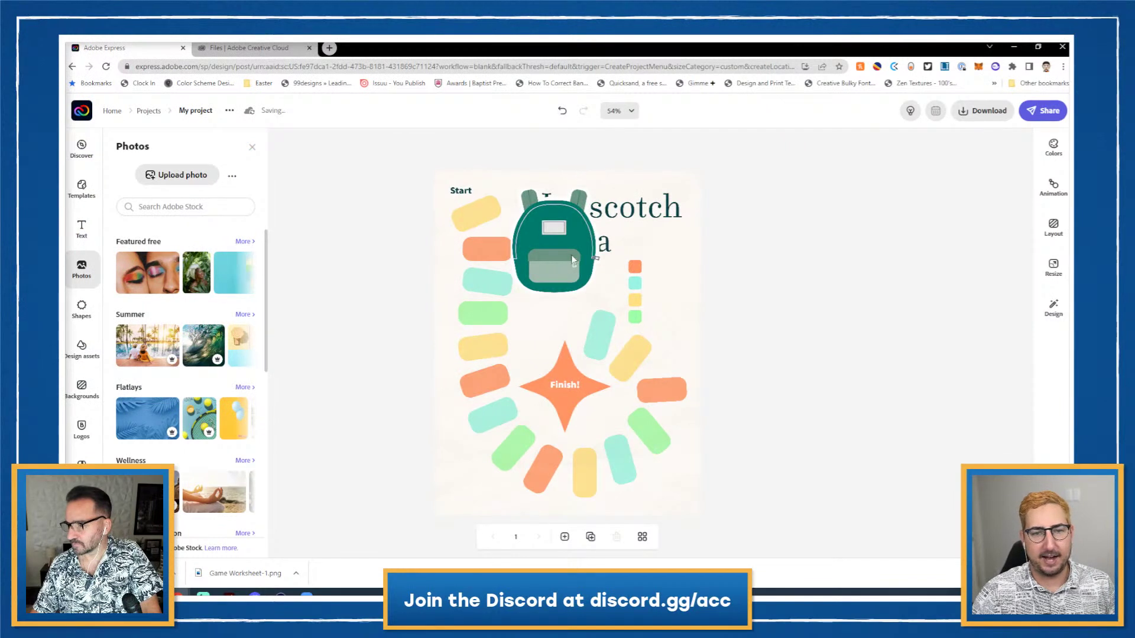
- Shrink the backpack, tilt it slightly and place it in the worksheet's lower right corner, partly running off the page edge
click(603, 296)
drag(594, 292, 549, 263)
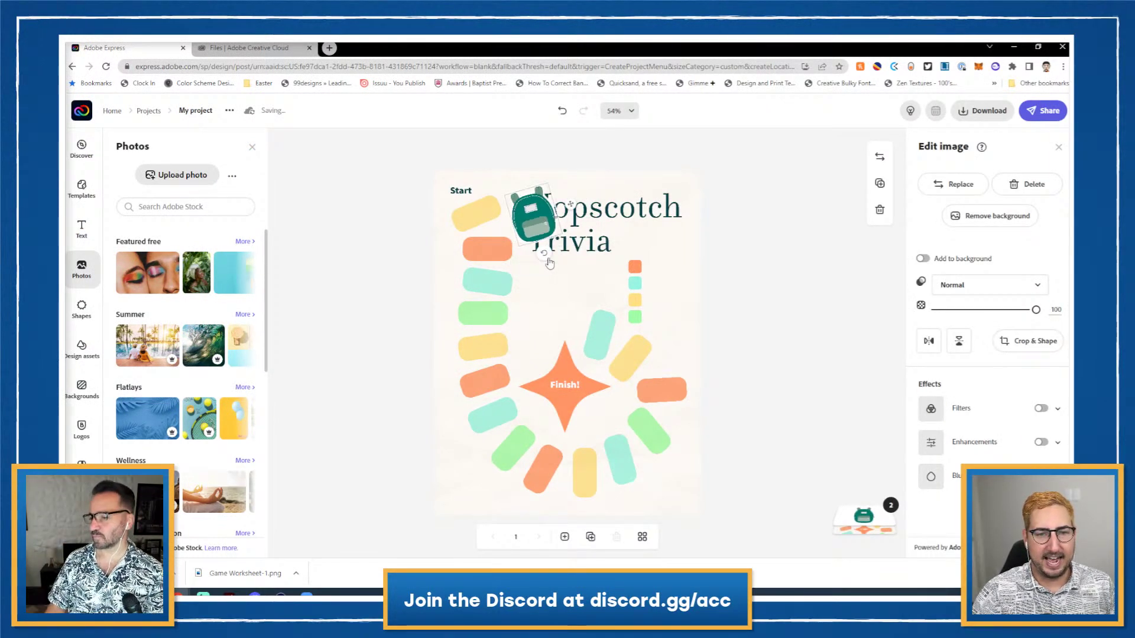
drag(532, 218, 680, 310)
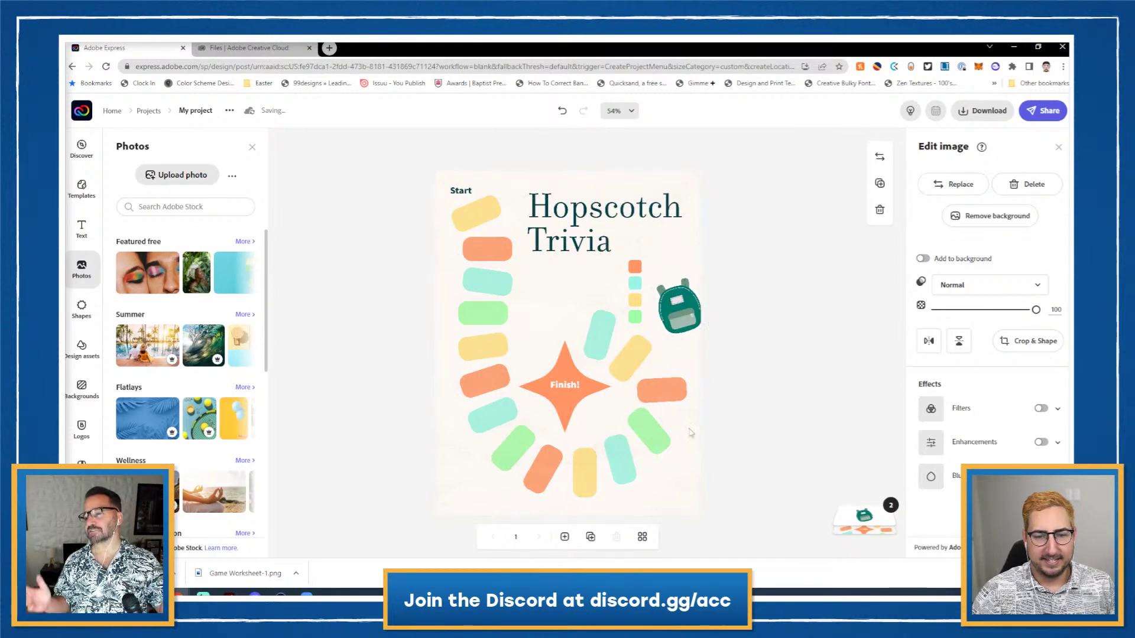
drag(690, 433, 646, 471)
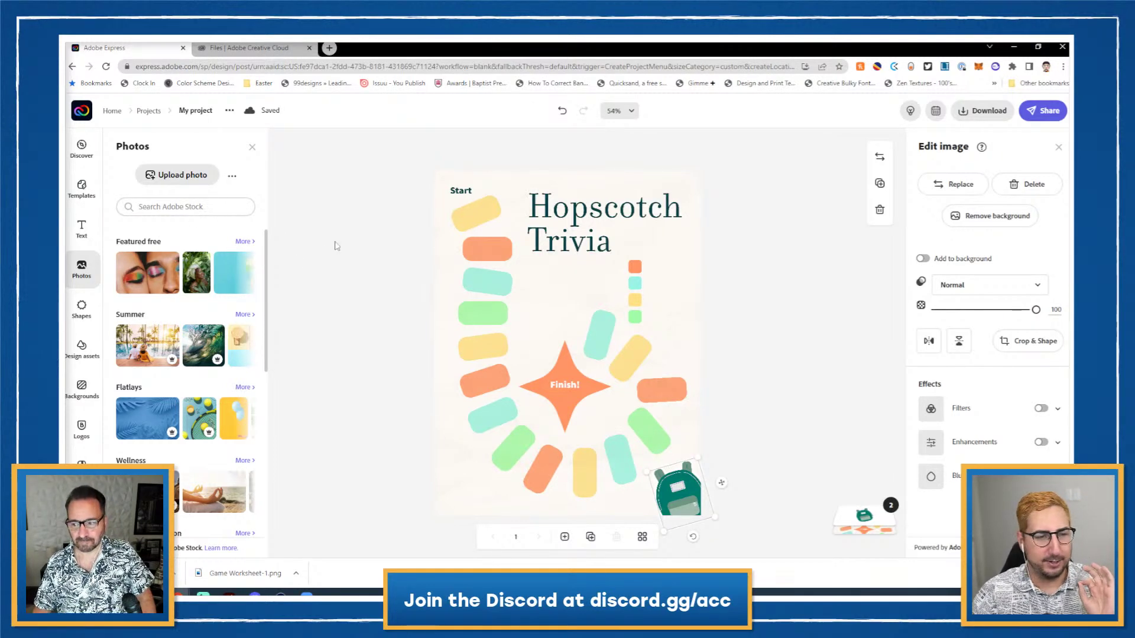
click(367, 229)
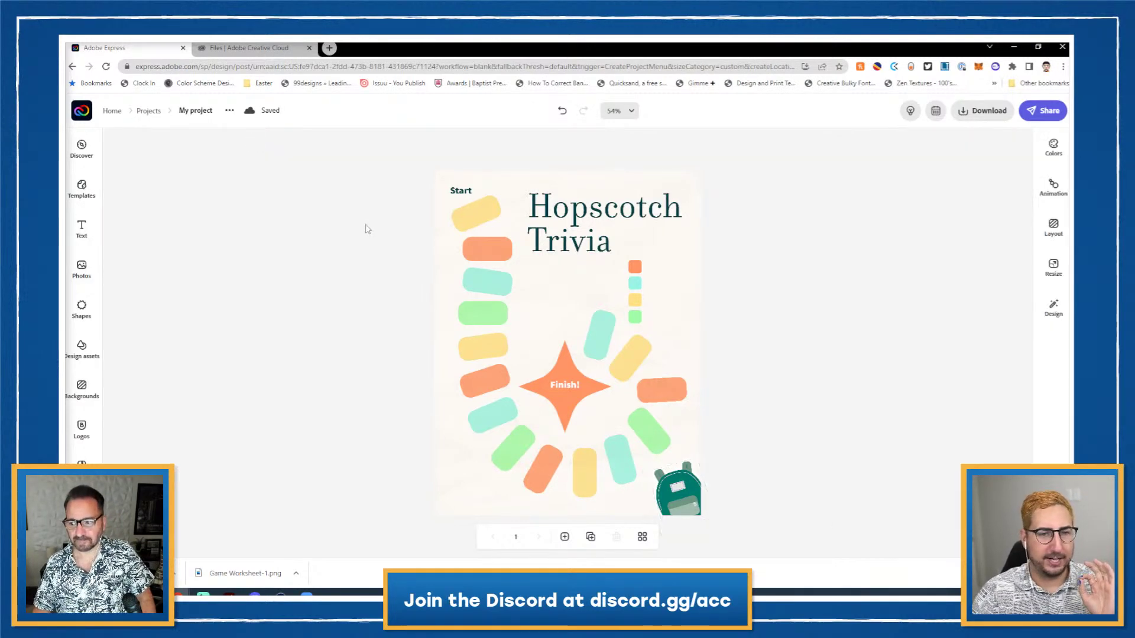
- Upload the headshot PNG from the Creative Cloud Files folder onto the worksheet
click(87, 268)
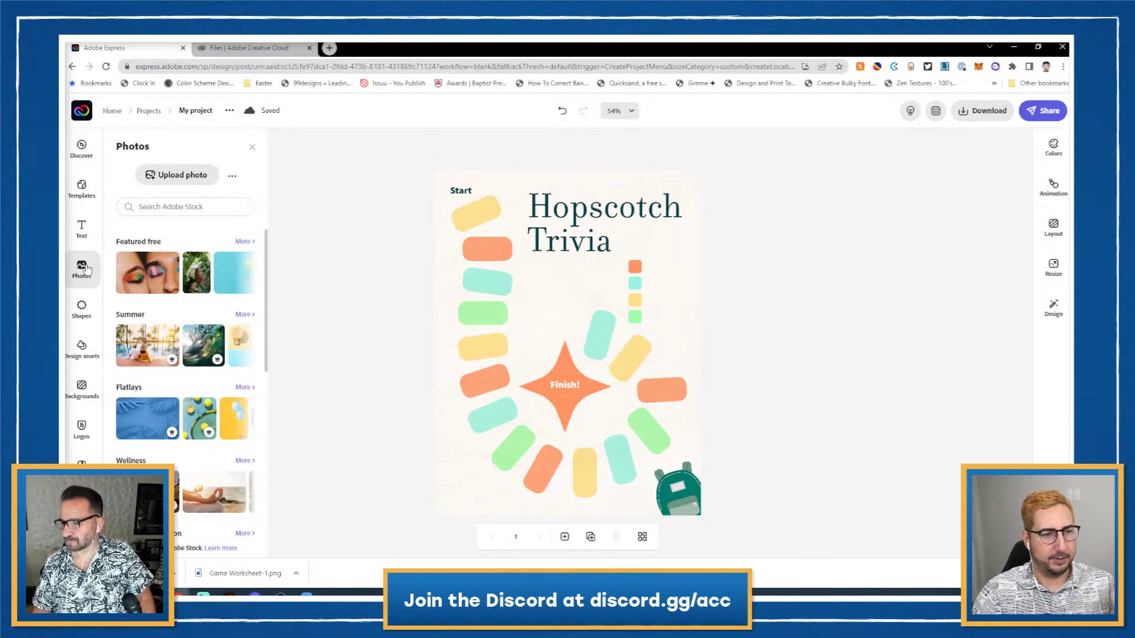
click(176, 178)
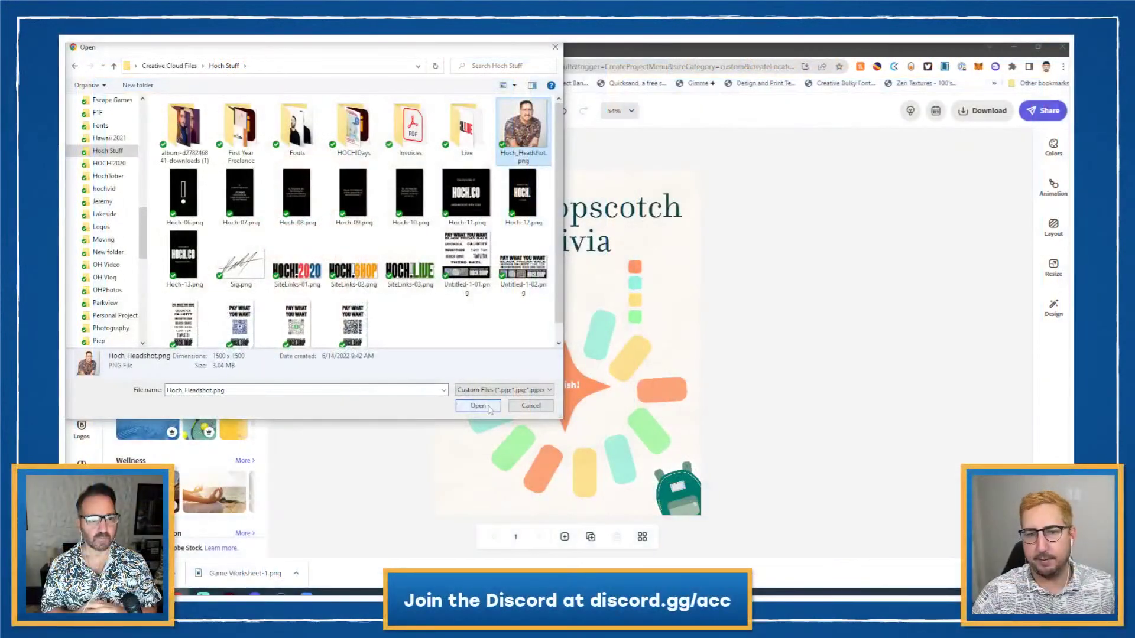
click(488, 407)
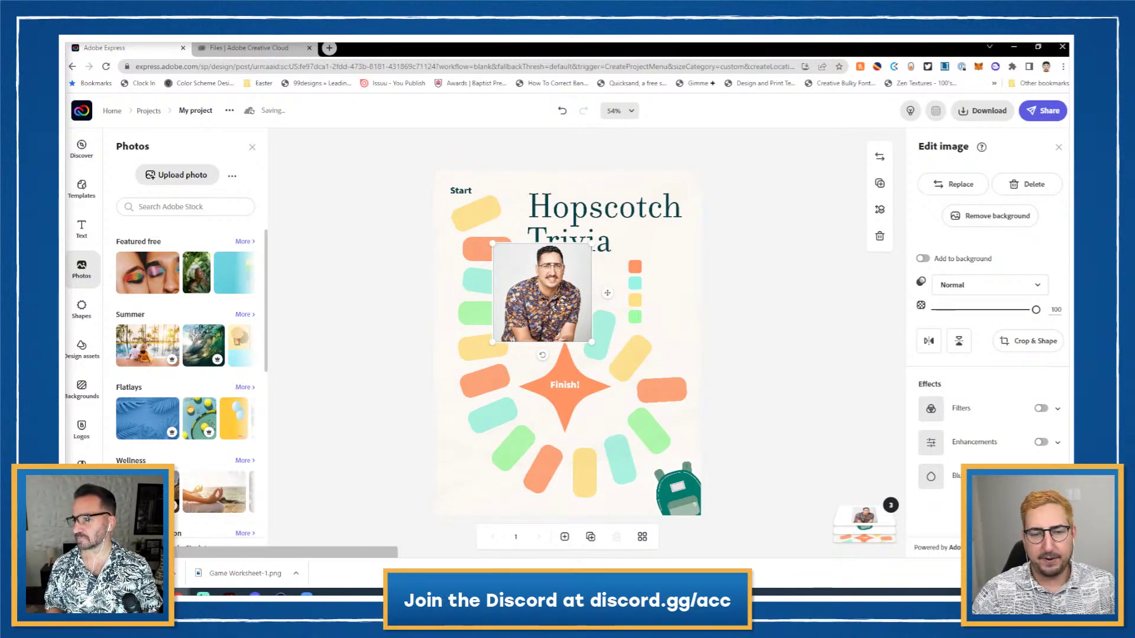
- Crop the headshot to a hexagon shape, reposition the portrait inside it and apply the crop
click(1029, 342)
scroll(1017, 360, down, 3)
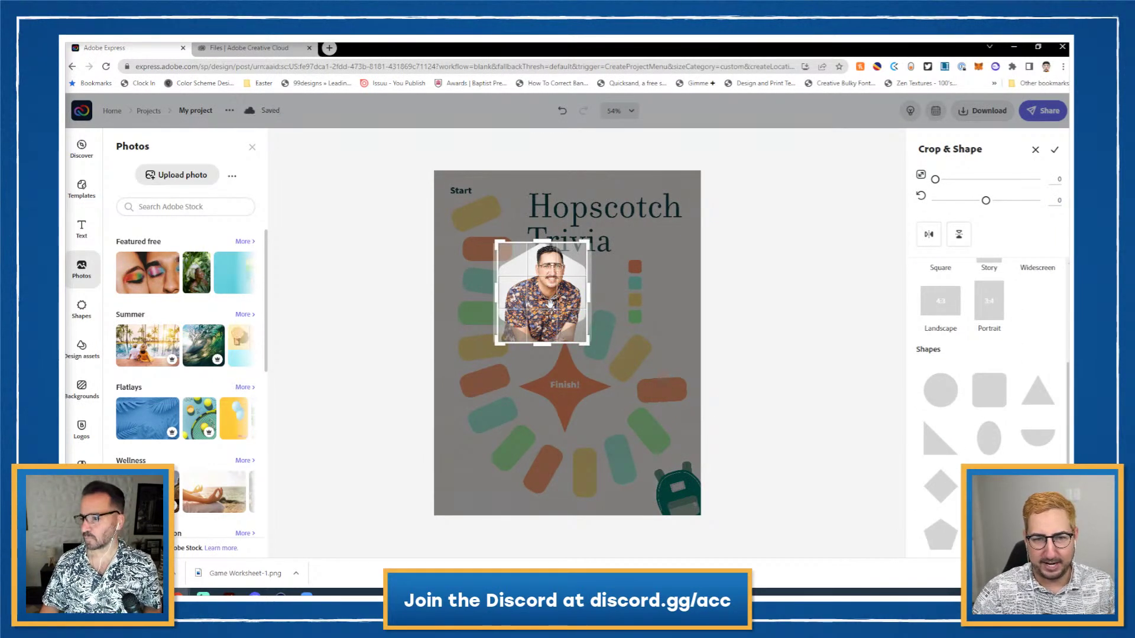
drag(547, 300, 545, 285)
click(1053, 151)
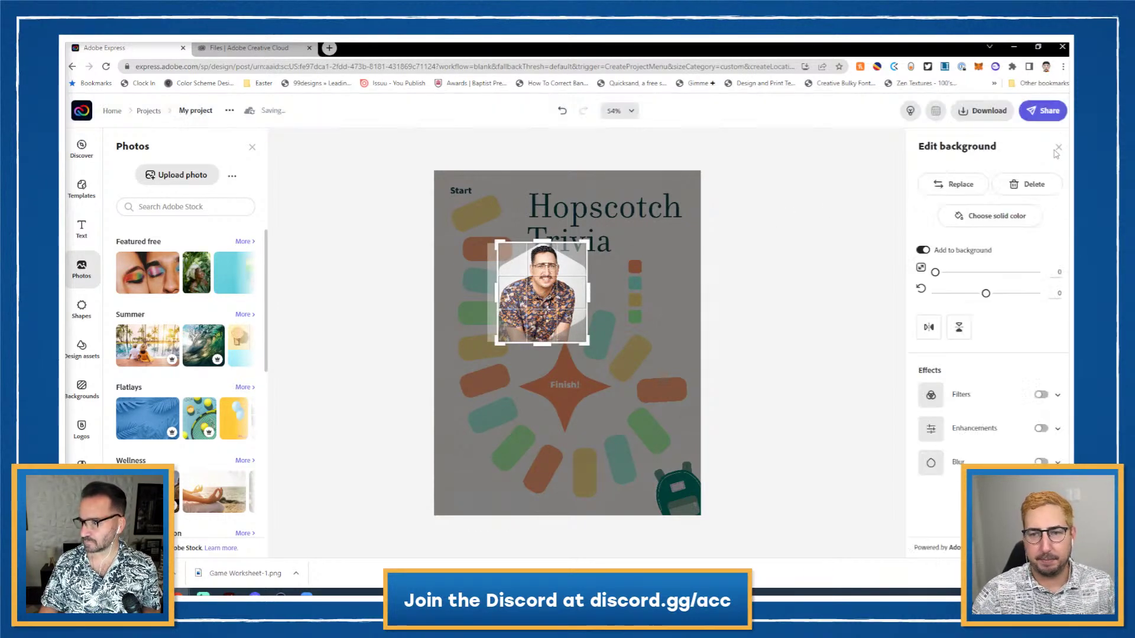
- Shrink the hexagonal headshot to game-piece size and place it on the yellow tile beside the Start label
drag(501, 341, 520, 318)
drag(548, 276, 550, 294)
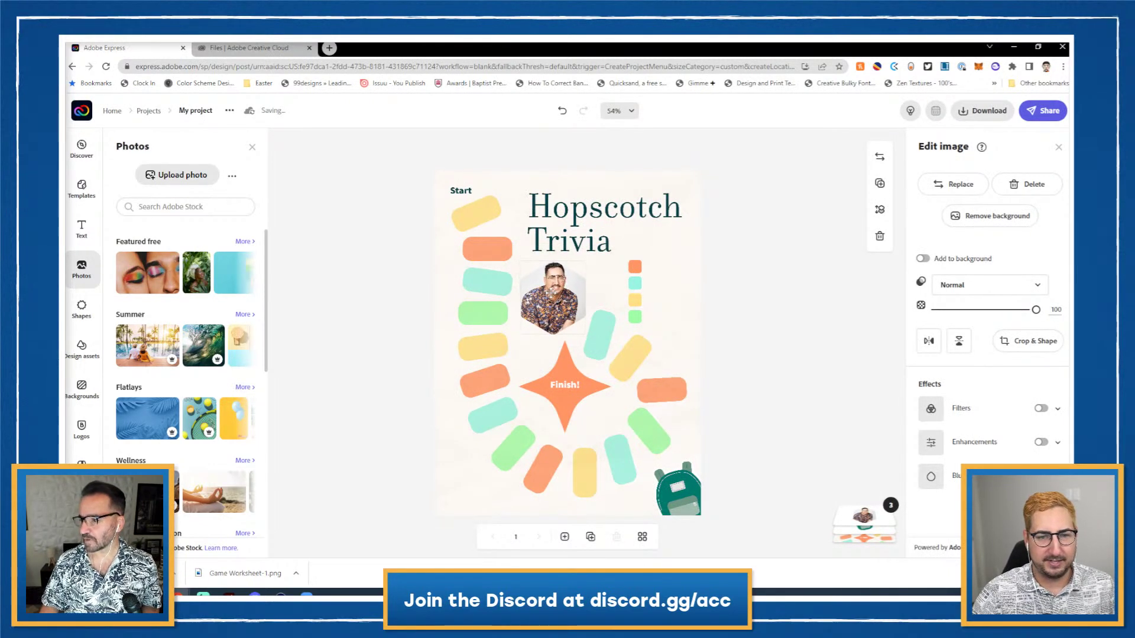
click(787, 302)
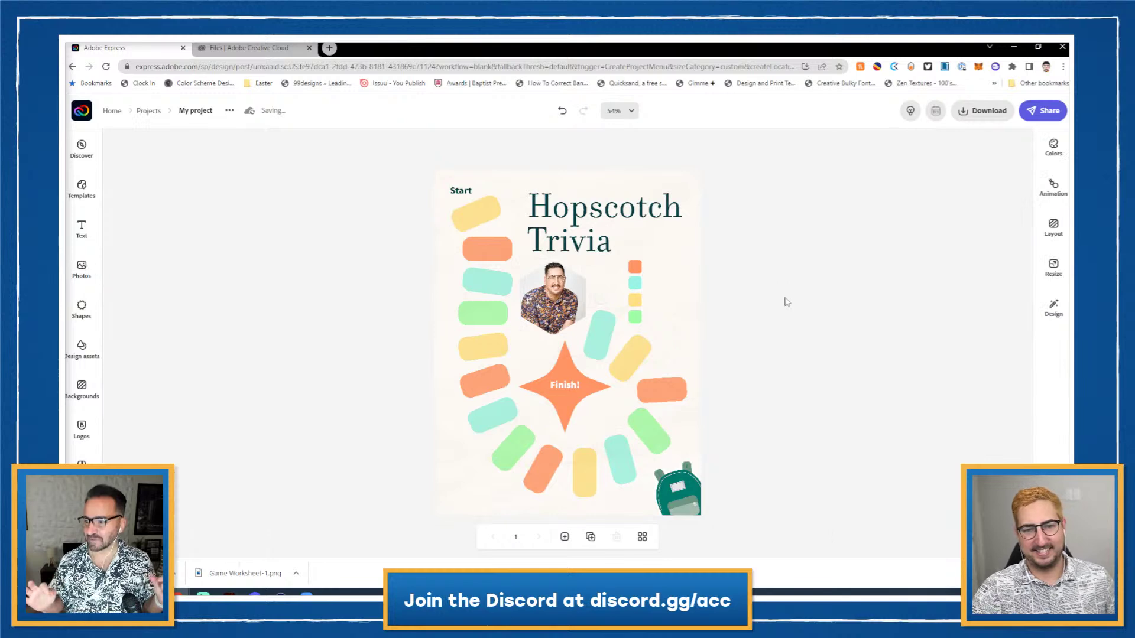
click(584, 333)
drag(584, 335, 483, 220)
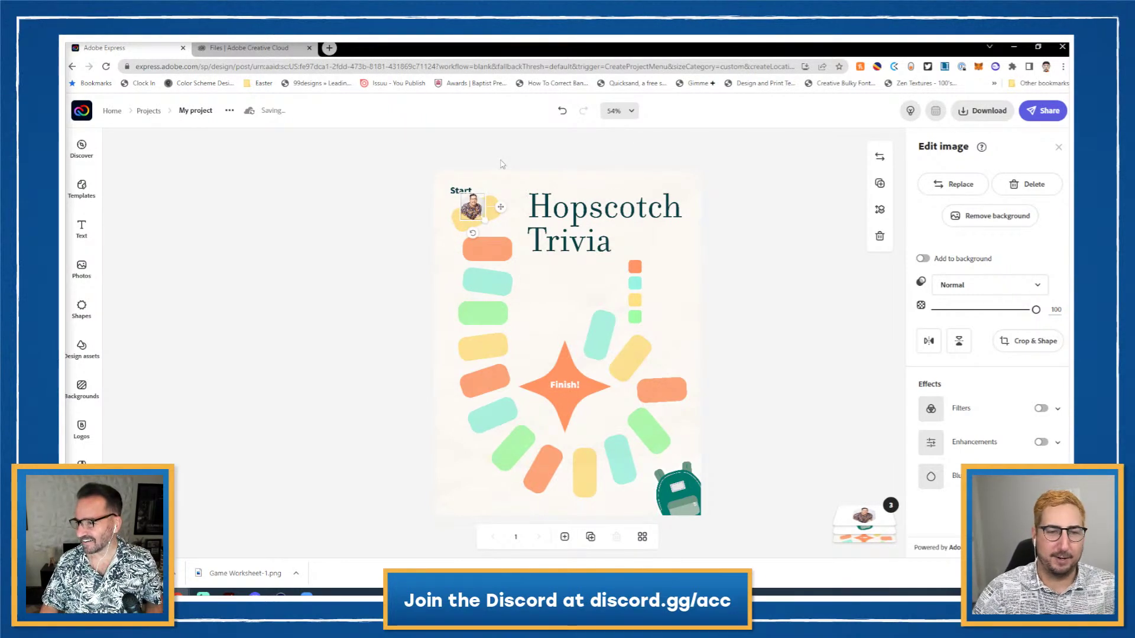
- Move the headshot game piece from the yellow Start tile to the Finish star, and delete it from the worksheet
key(Escape)
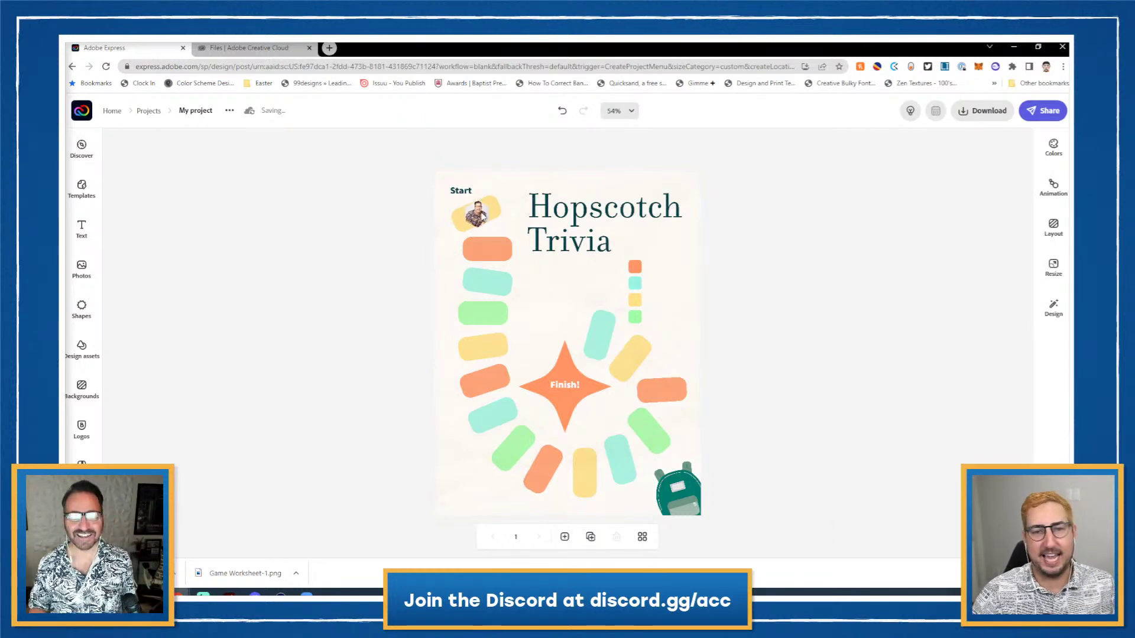
click(632, 112)
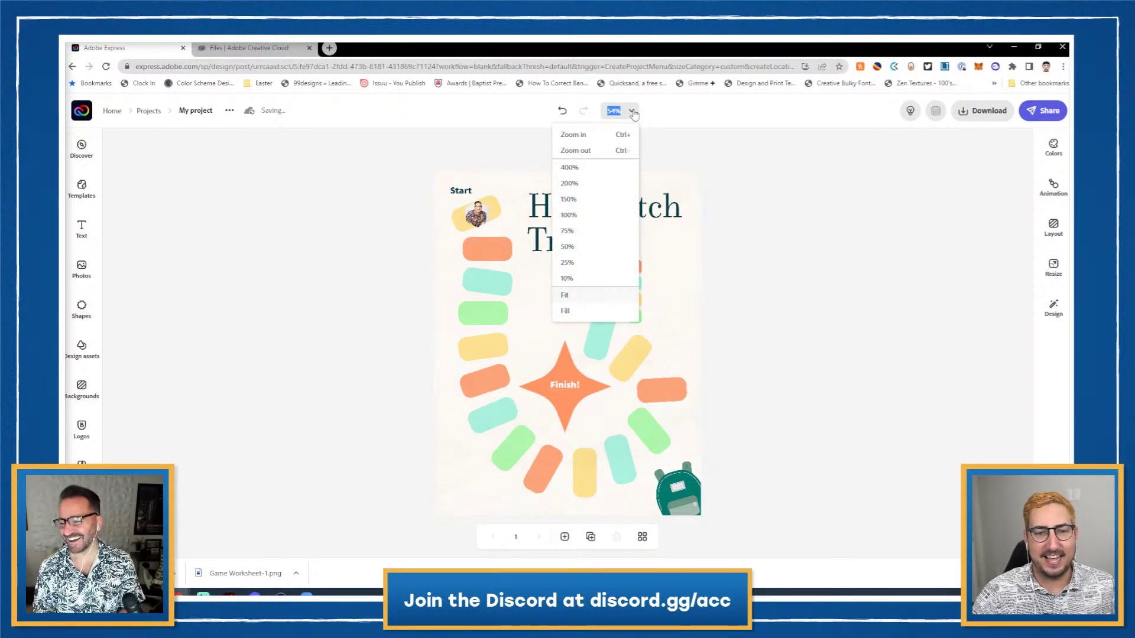
click(587, 234)
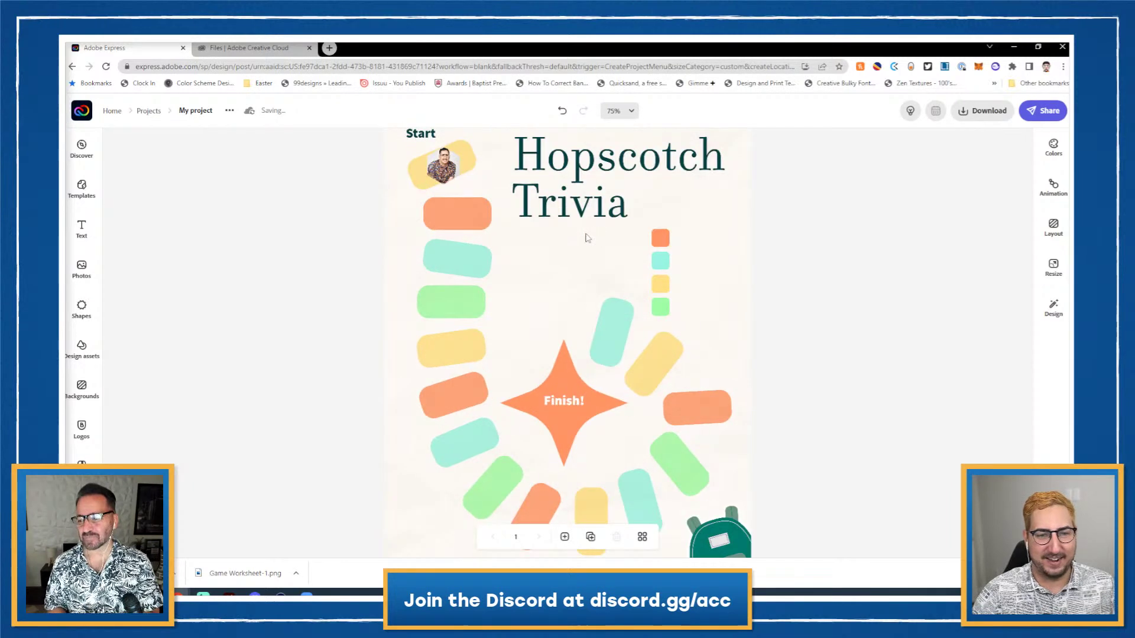
click(452, 174)
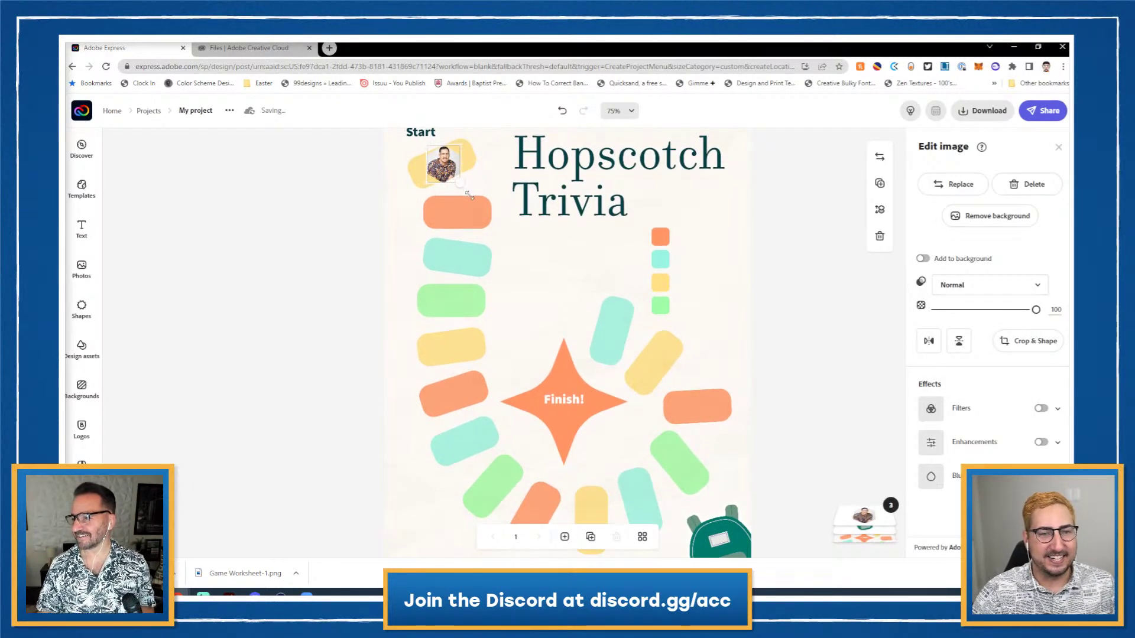
drag(464, 185, 566, 383)
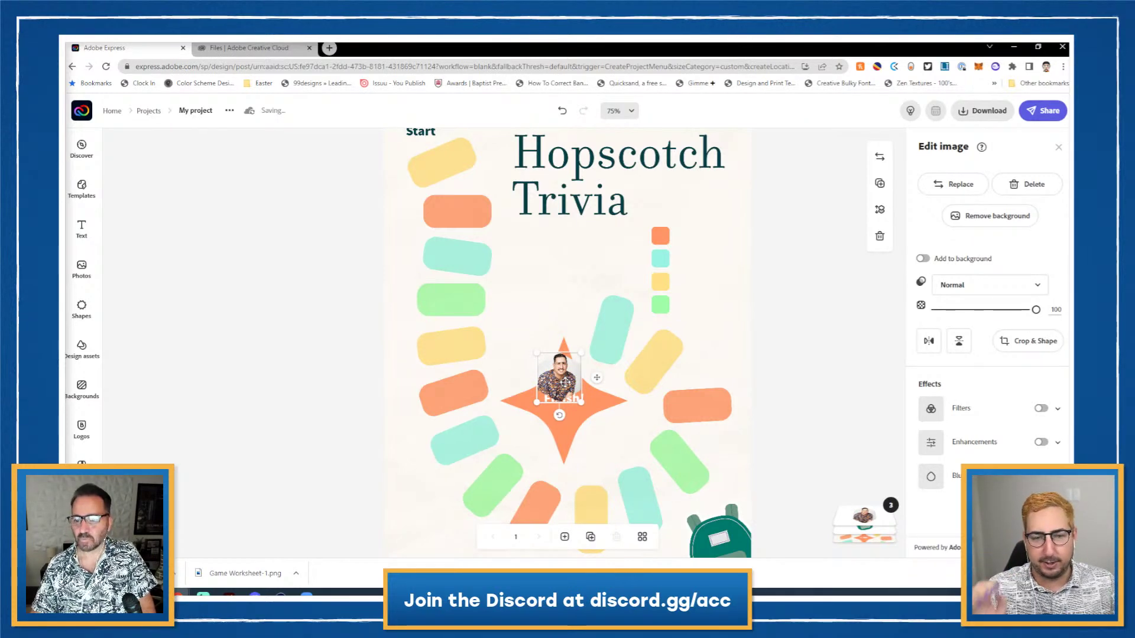
key(Delete)
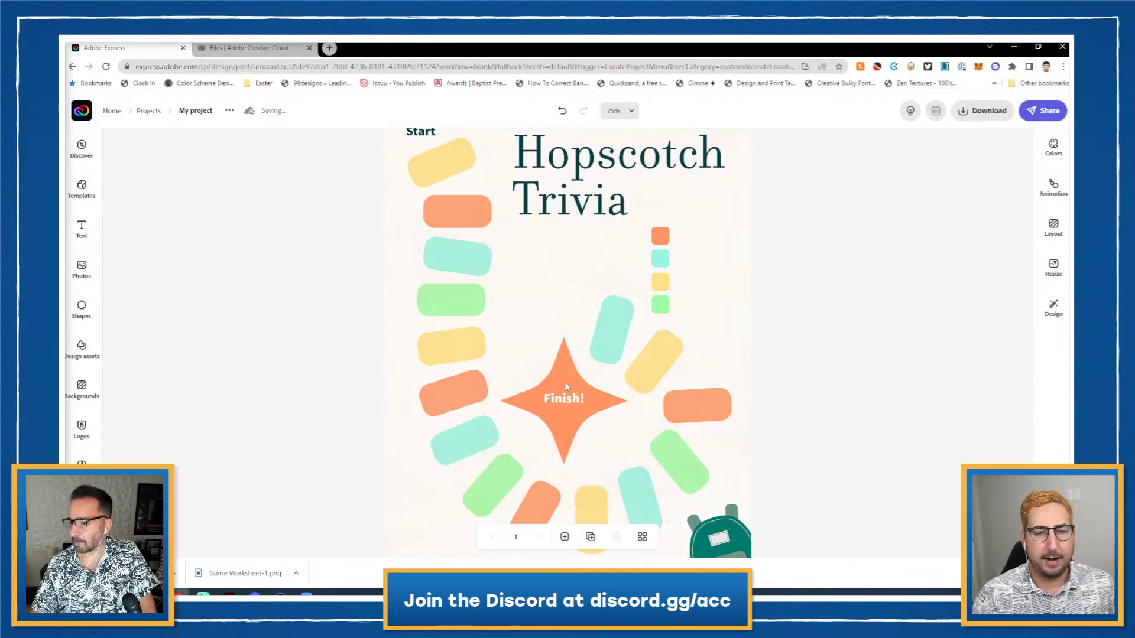